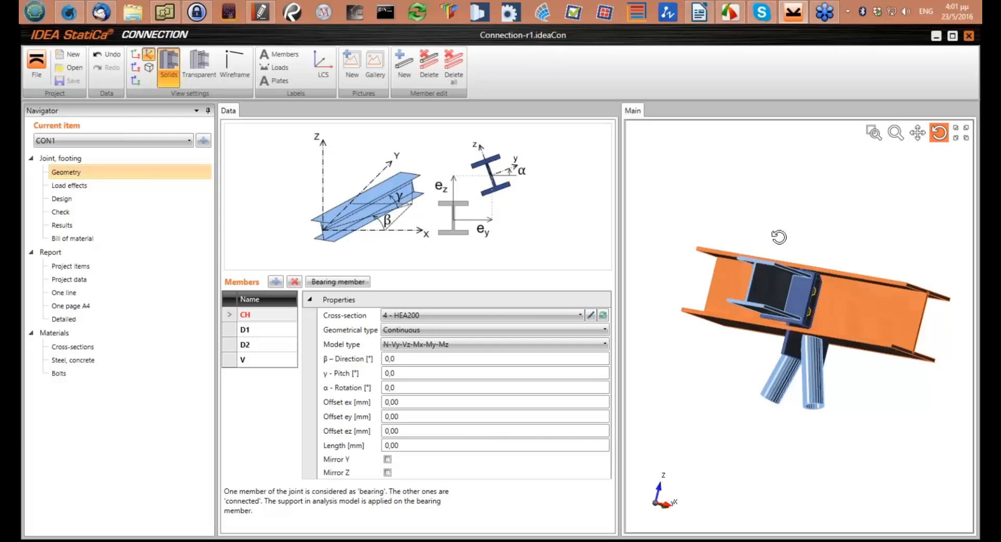
Examine the modelled joint from several sides and distances, including the bolted end plate, continuous chord and two tubular diagonals
left_click_drag(778, 234, 805, 292)
scroll(804, 293, "up", 3)
scroll(857, 311, "up", 2)
left_click_drag(858, 312, 846, 285)
scroll(846, 285, "down", 4)
left_click_drag(779, 282, 810, 263)
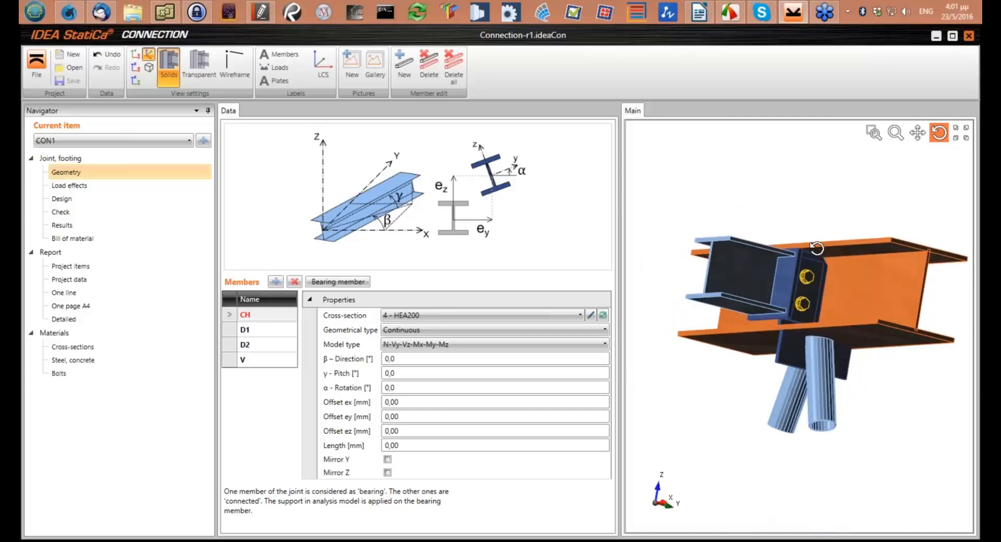
left_click_drag(817, 297, 818, 298)
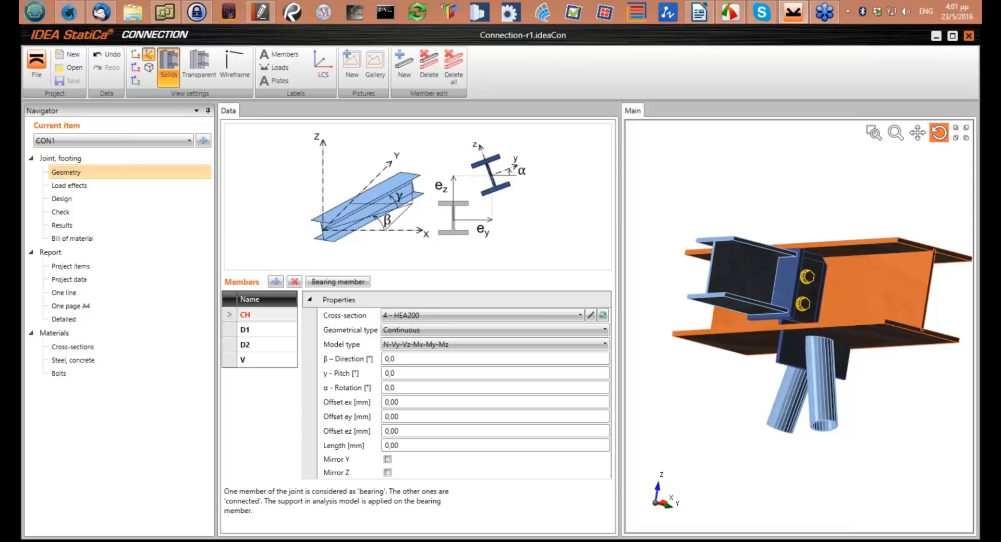
left_click_drag(858, 264, 806, 257)
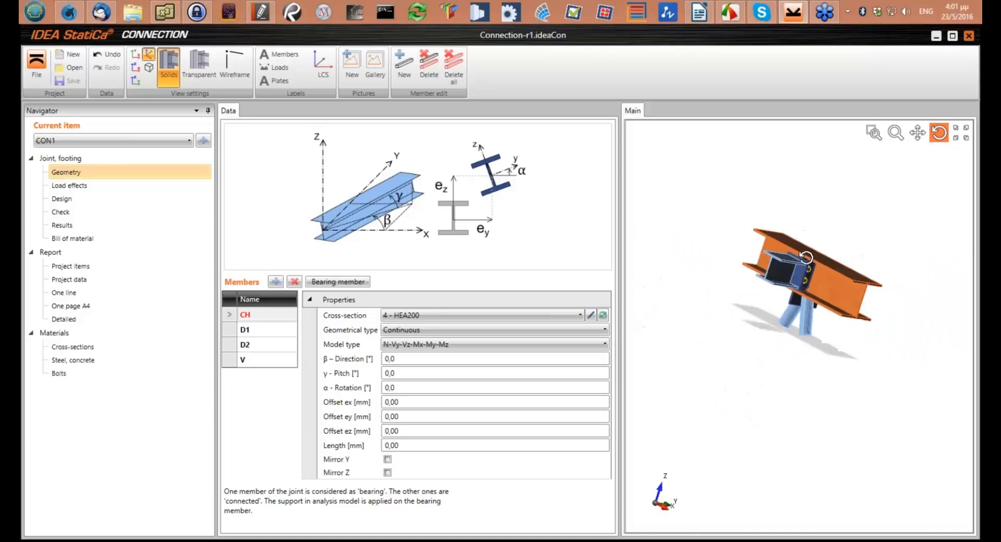
scroll(806, 257, "up", 2)
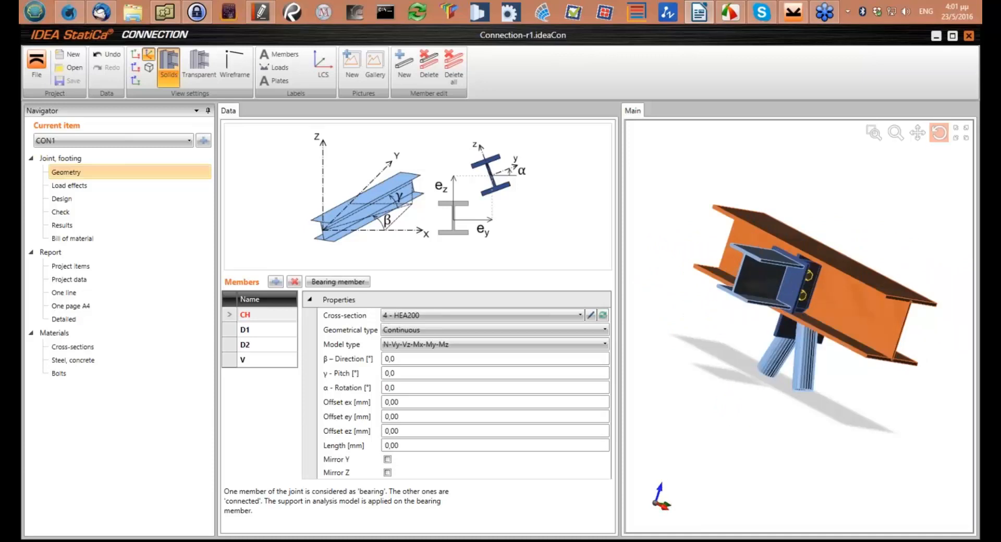
left_click_drag(837, 266, 840, 321)
scroll(827, 330, "up", 3)
scroll(855, 320, "down", 3)
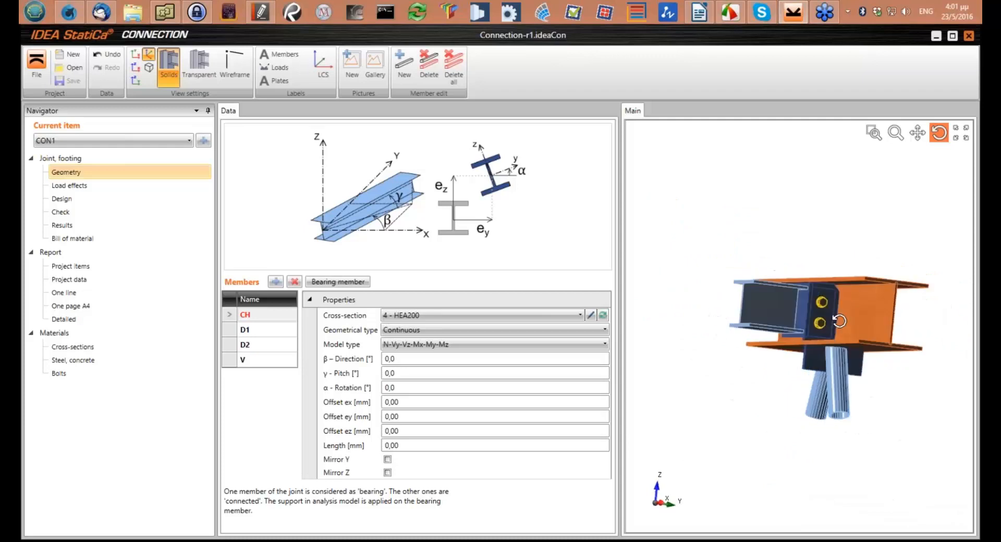
scroll(837, 321, "up", 4)
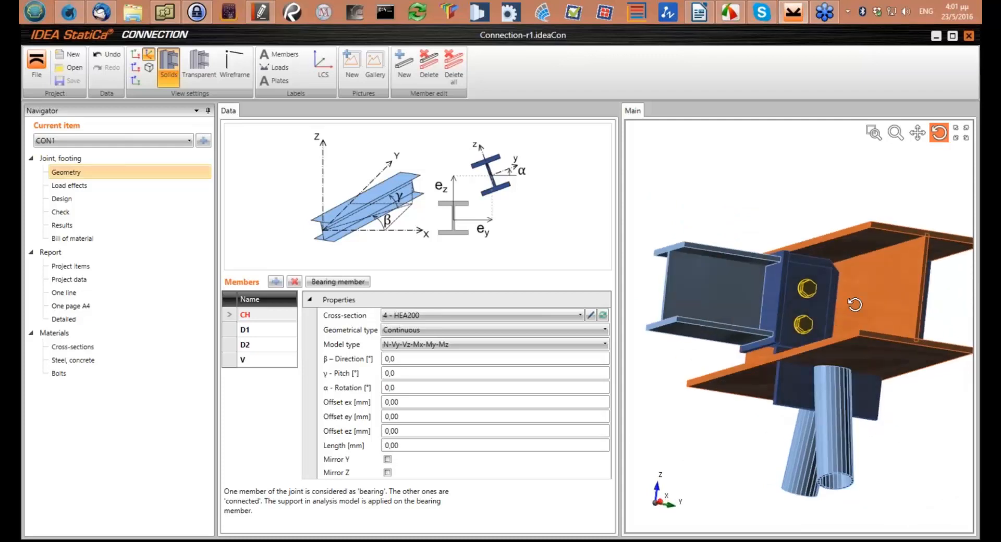
mouse_move(818, 322)
left_mouse_down()
mouse_move(826, 328)
mouse_move(825, 320)
left_mouse_up()
scroll(829, 324, "down", 4)
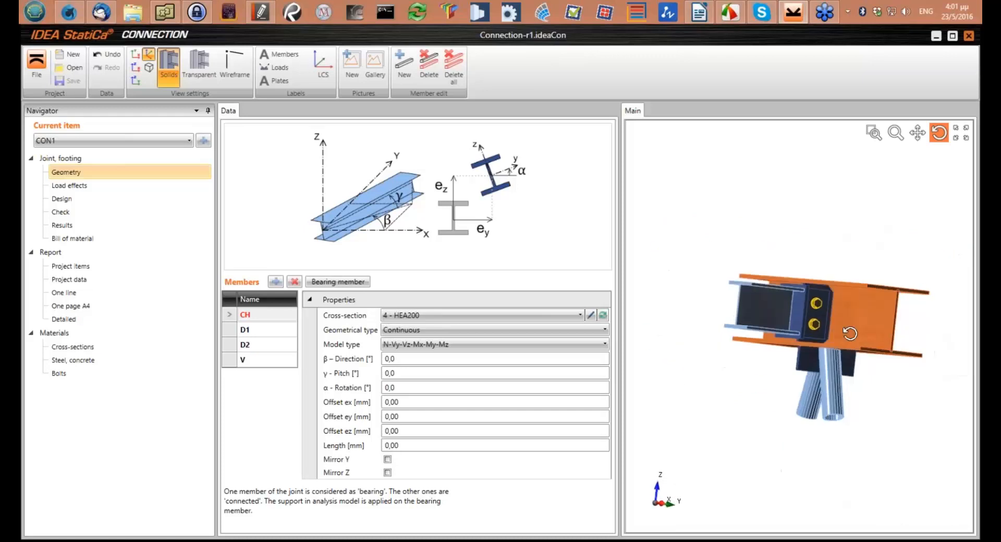
left_click_drag(910, 330, 789, 279)
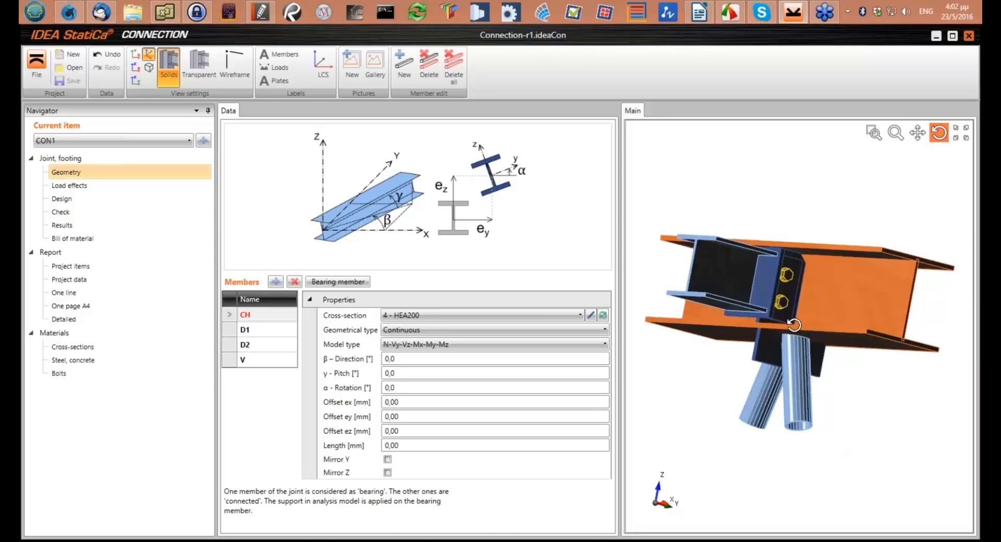
left_click_drag(794, 325, 771, 313)
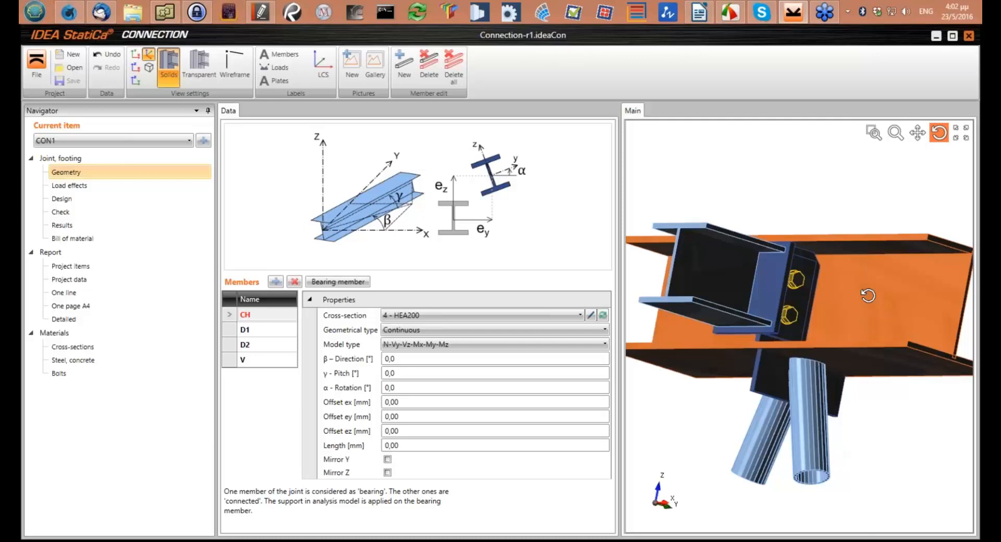
left_click_drag(846, 294, 842, 355)
scroll(841, 355, "down", 5)
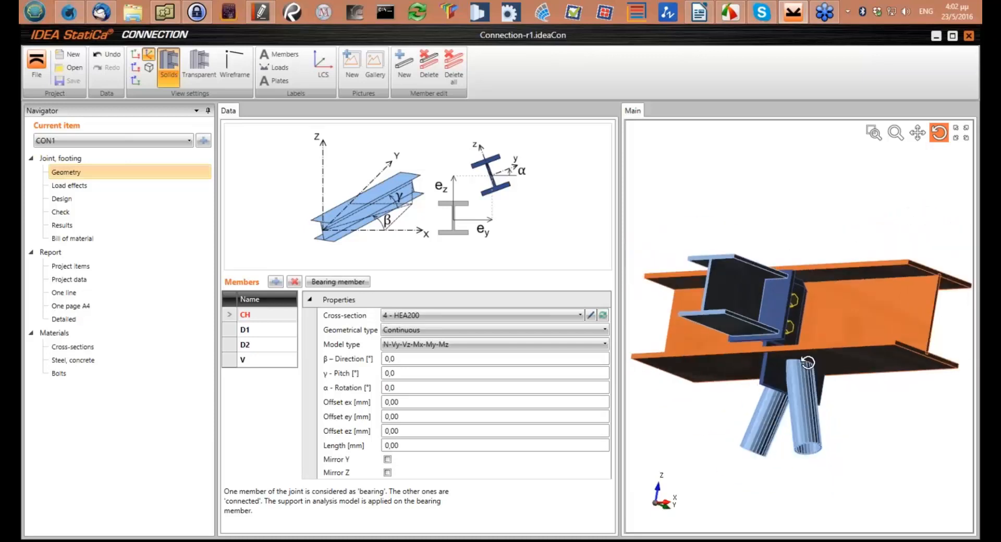
scroll(792, 384, "up", 3)
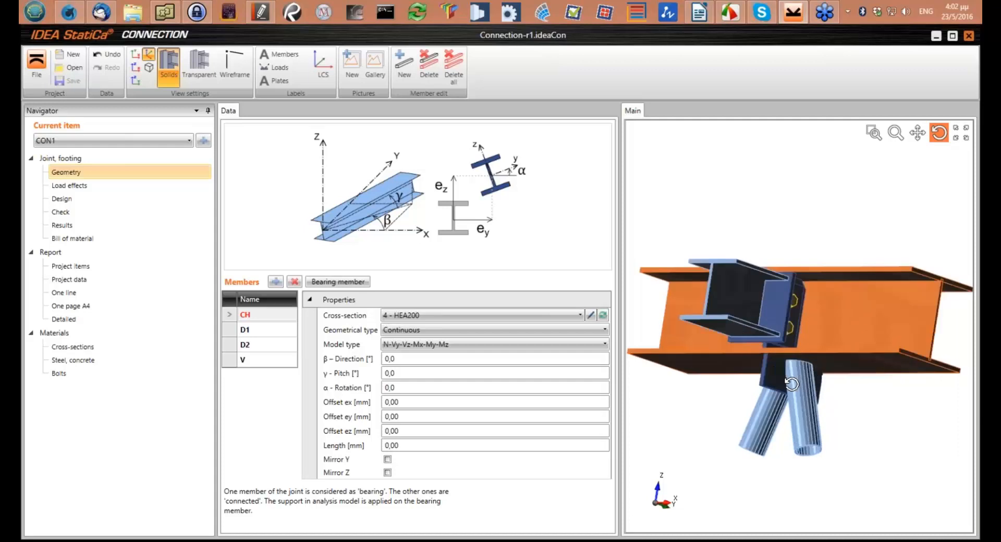
left_click_drag(791, 359, 780, 347)
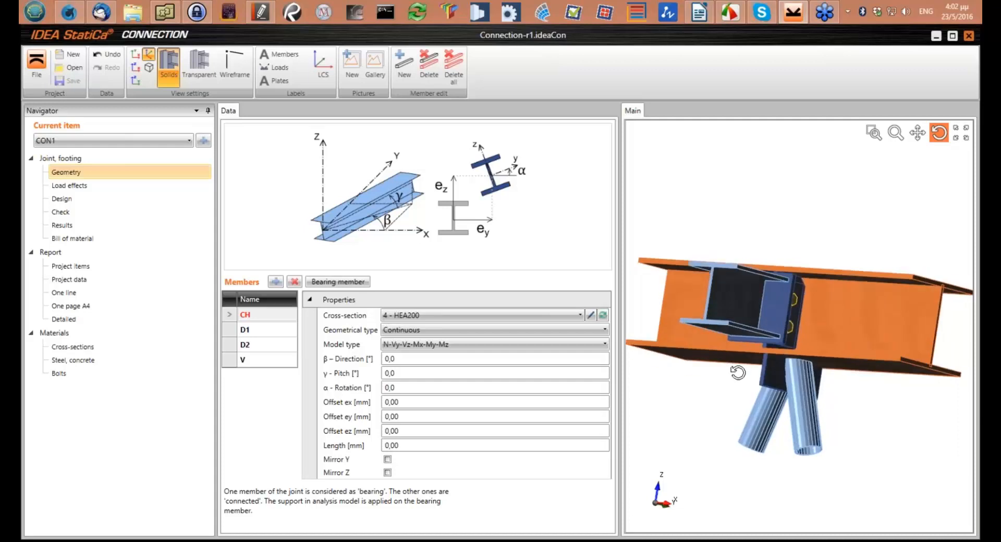
left_click_drag(719, 425, 648, 518)
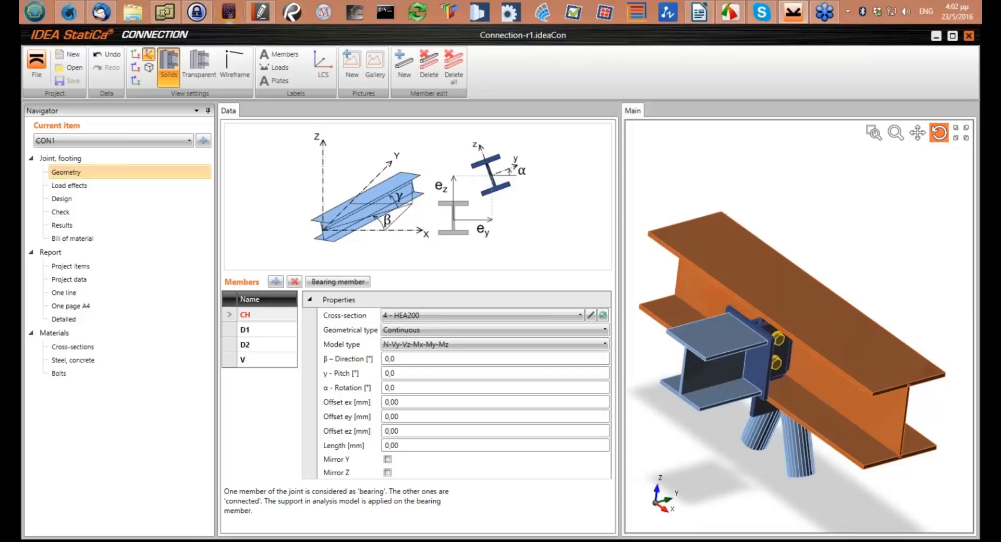
Create a new project with a 3D frame joint made of a chord, two diagonals and a perpendicular side member with section HEA140
left_click(36, 62)
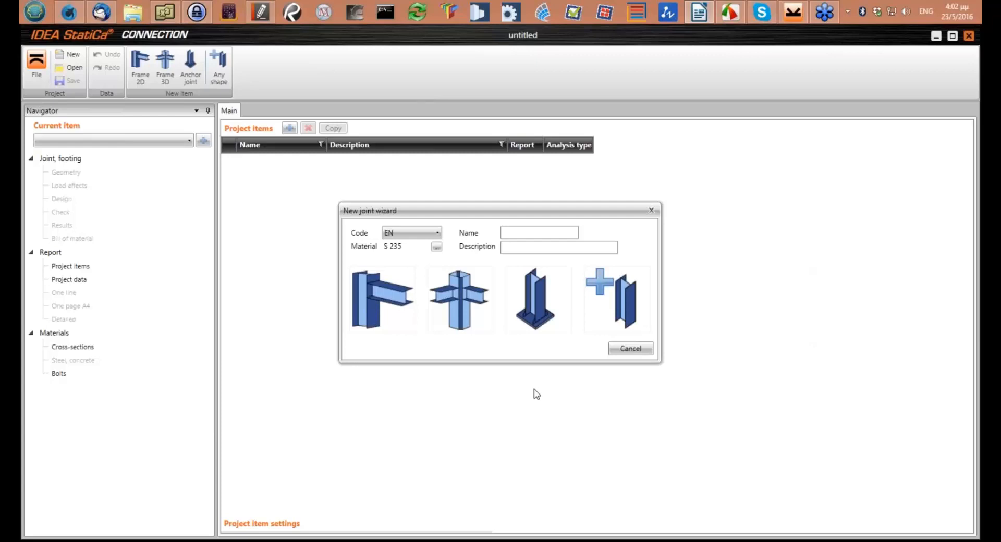
left_click(452, 296)
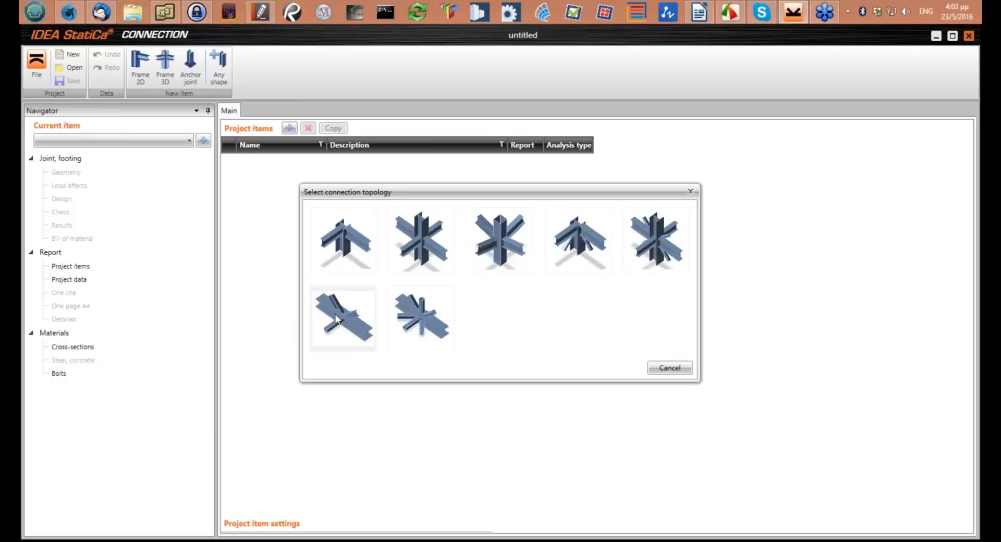
key("Escape")
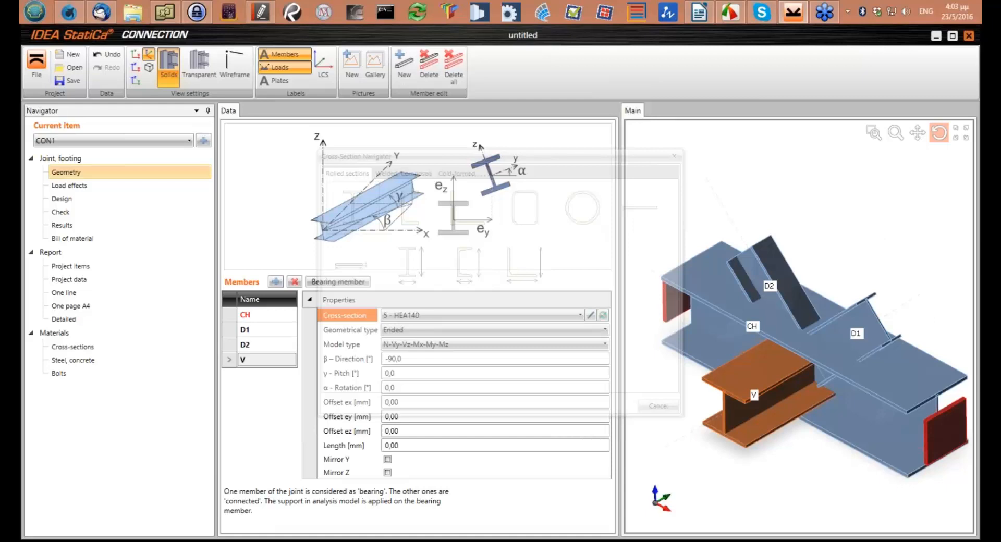
Show the joint in the XZ view and assign the circular hollow section CHS60.3/4.0 to diagonal D1
left_click_drag(824, 340, 823, 318)
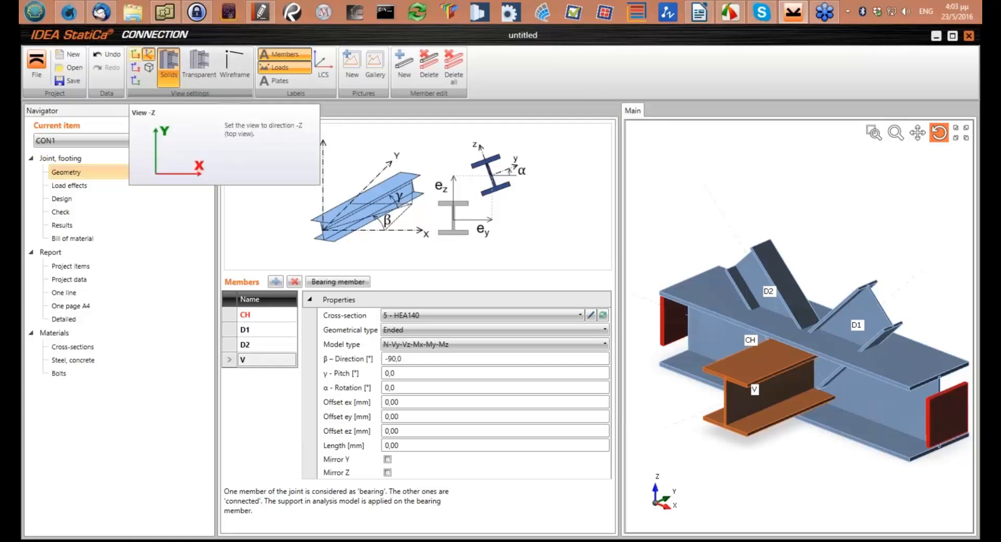
left_click(135, 67)
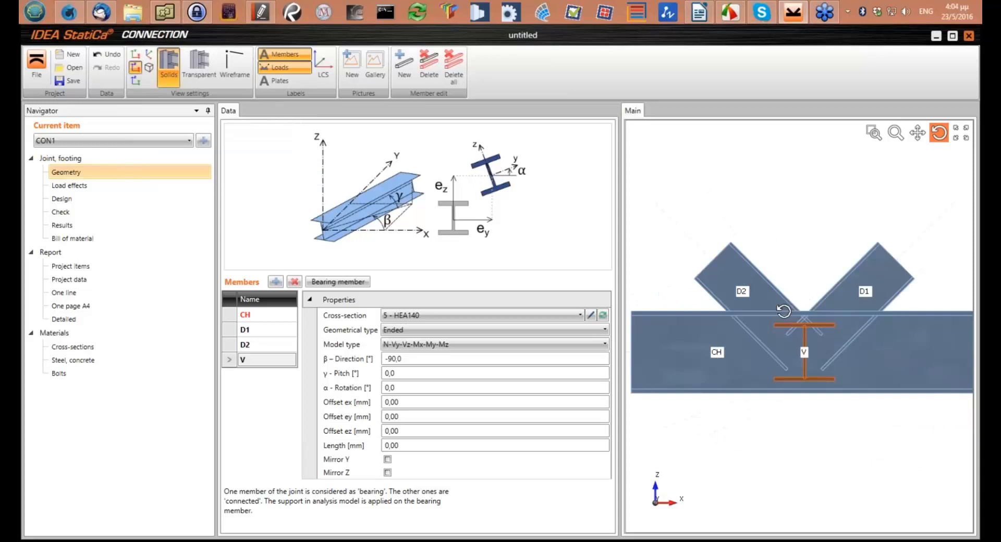
scroll(777, 349, "down", 2)
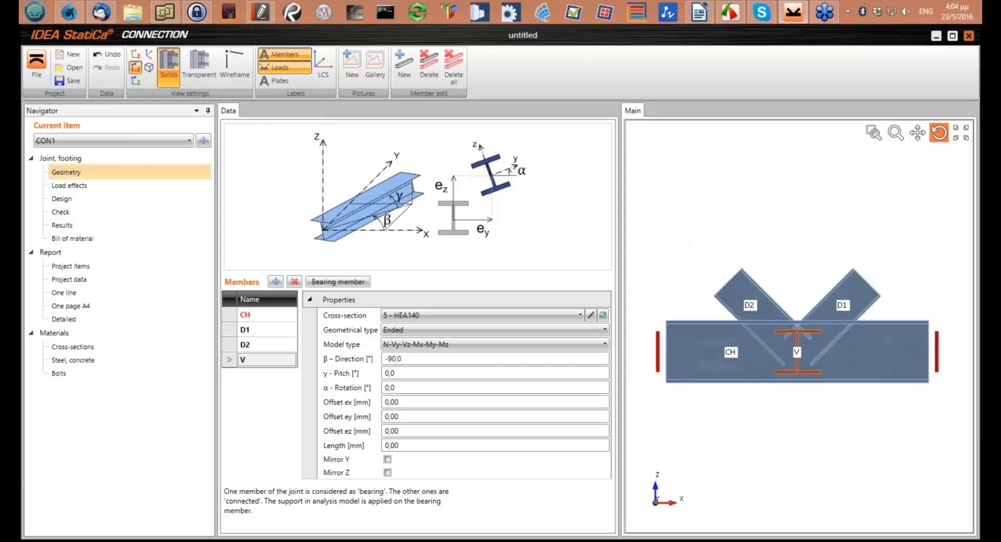
left_click(841, 298)
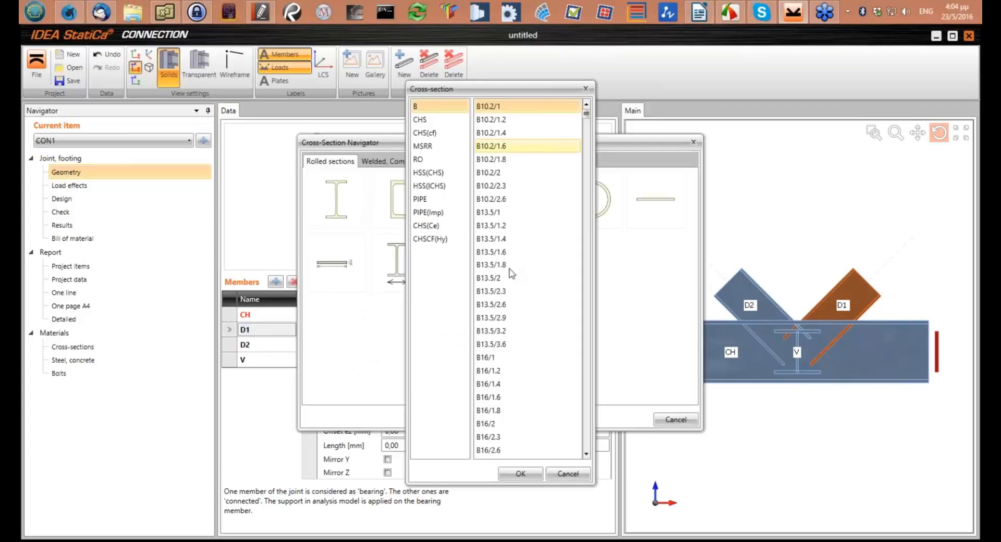
key("Down")
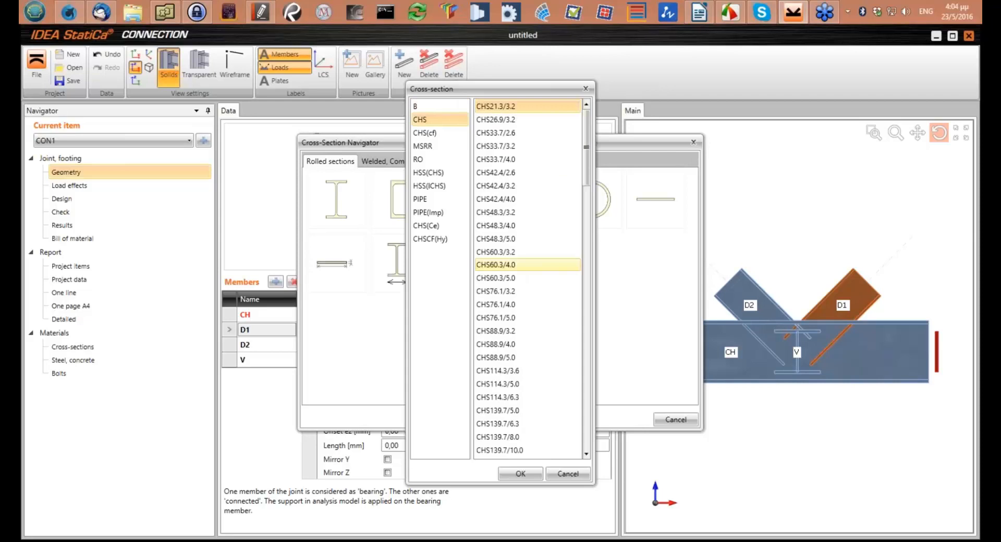
double_click(500, 265)
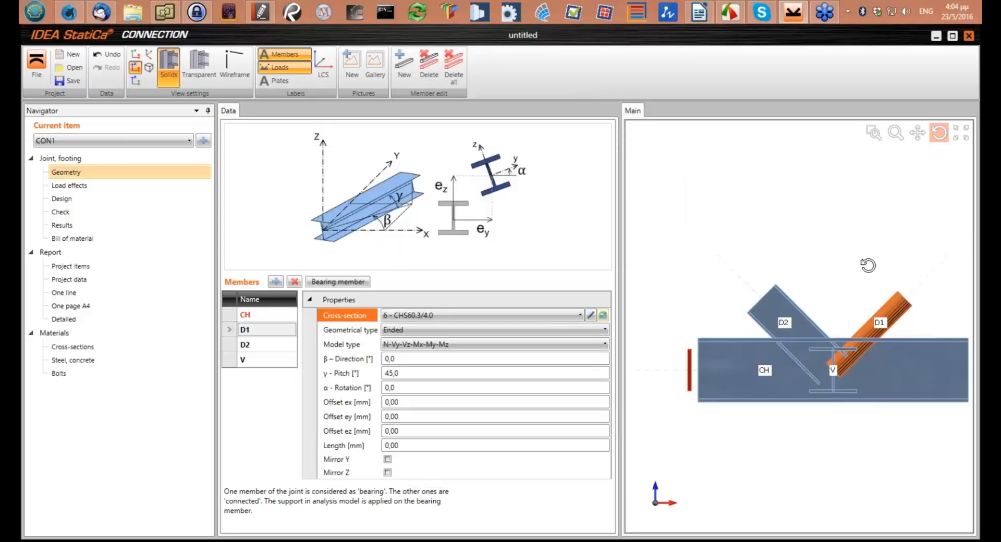
left_click_drag(868, 266, 800, 334)
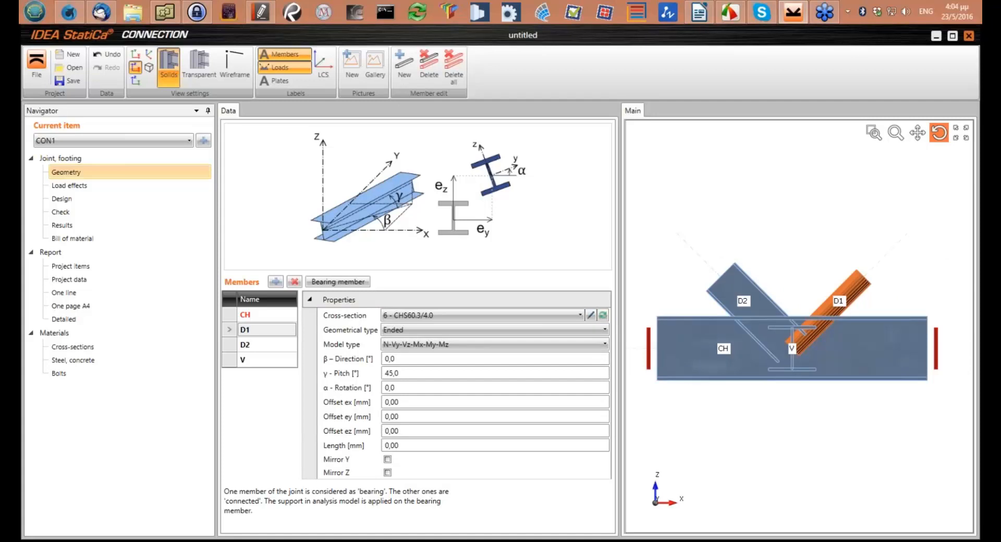
Assign the CHS60.3/4.0 section to diagonal D2 and set its pitch to -70°
left_click(245, 345)
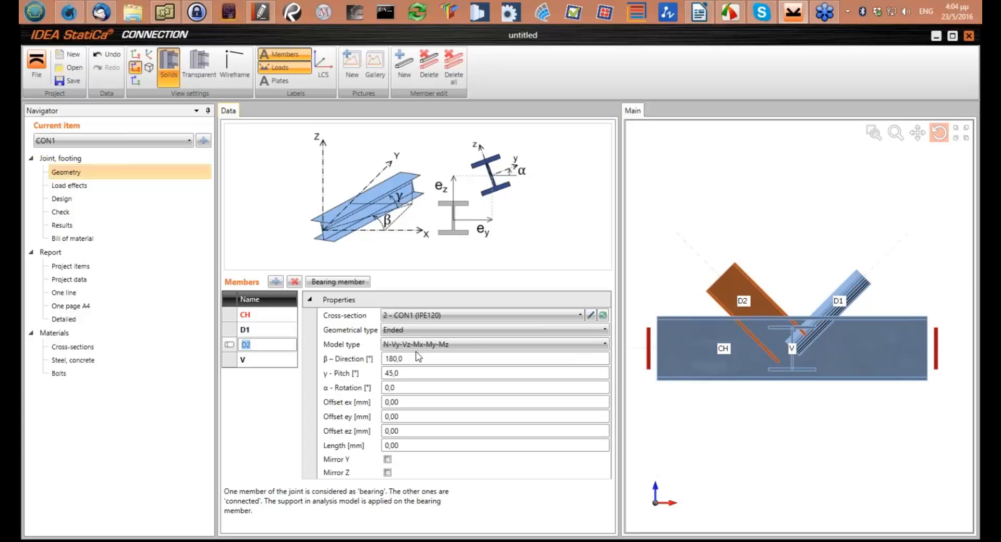
left_click(479, 315)
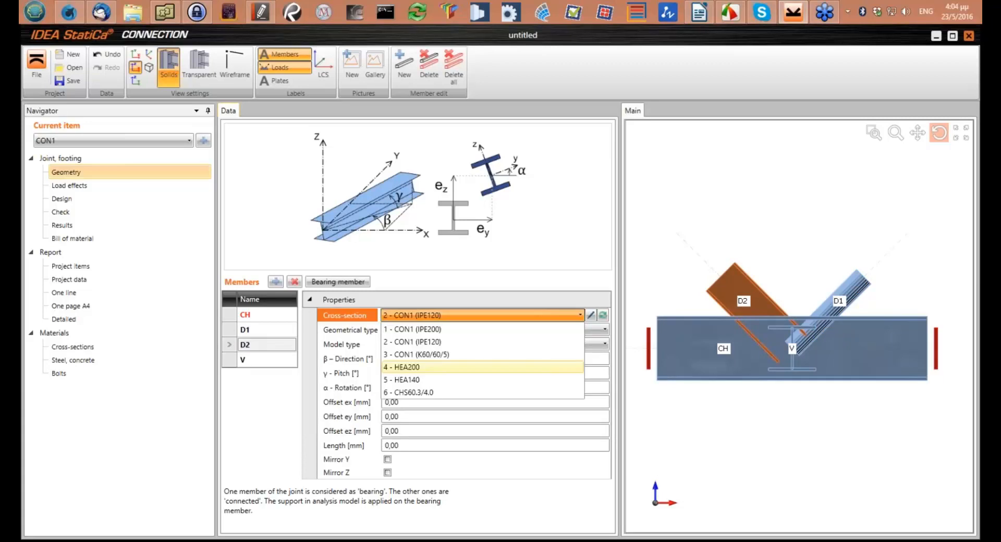
left_click(406, 392)
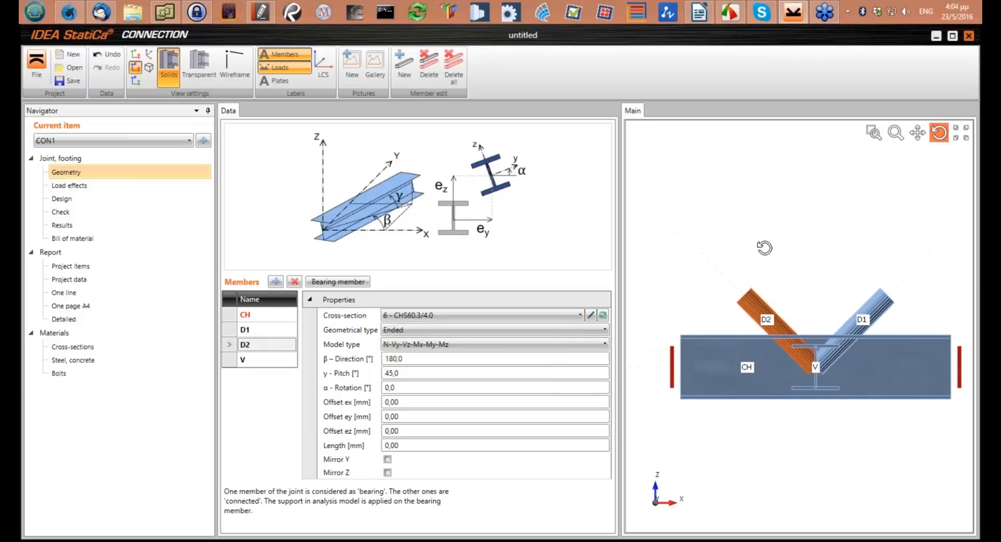
middle_click_drag(764, 248, 733, 205)
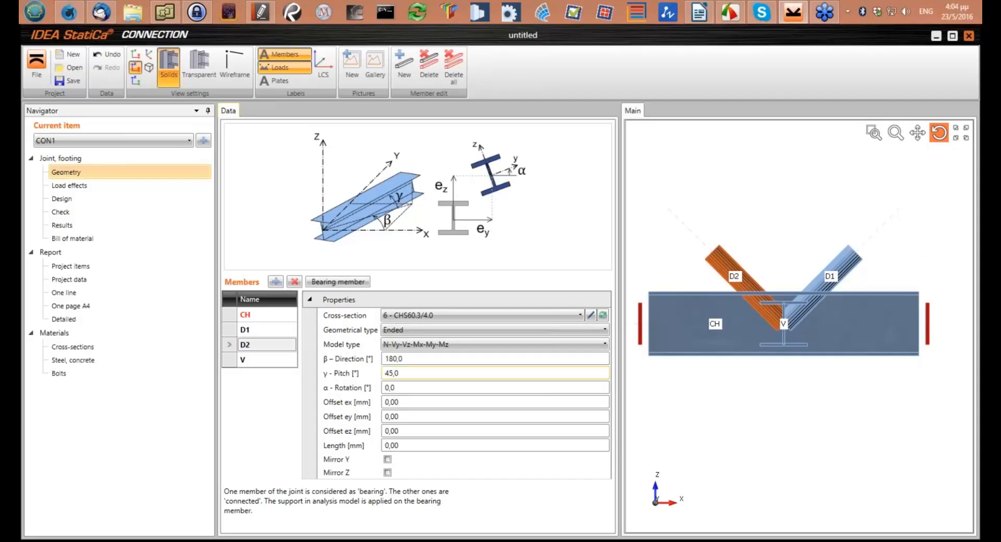
type("-70")
key("Tab")
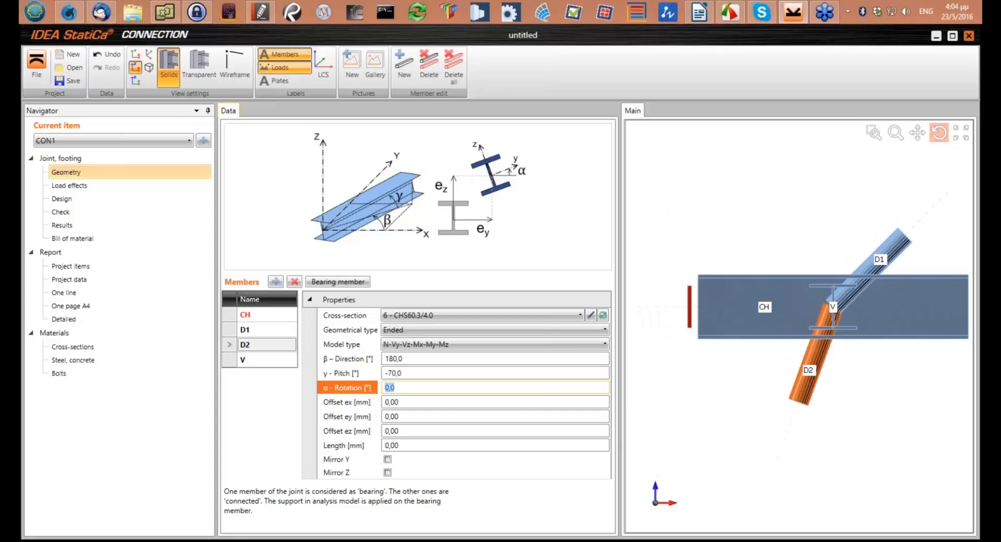
Set the pitch of diagonal D1 to -70° and its ez offset to -20 mm
left_click(267, 329)
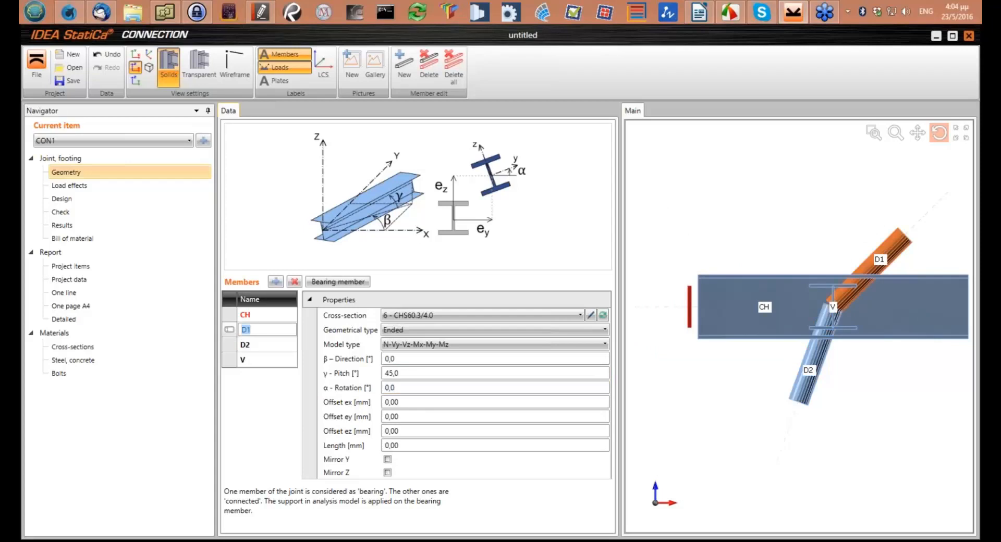
left_click(406, 388)
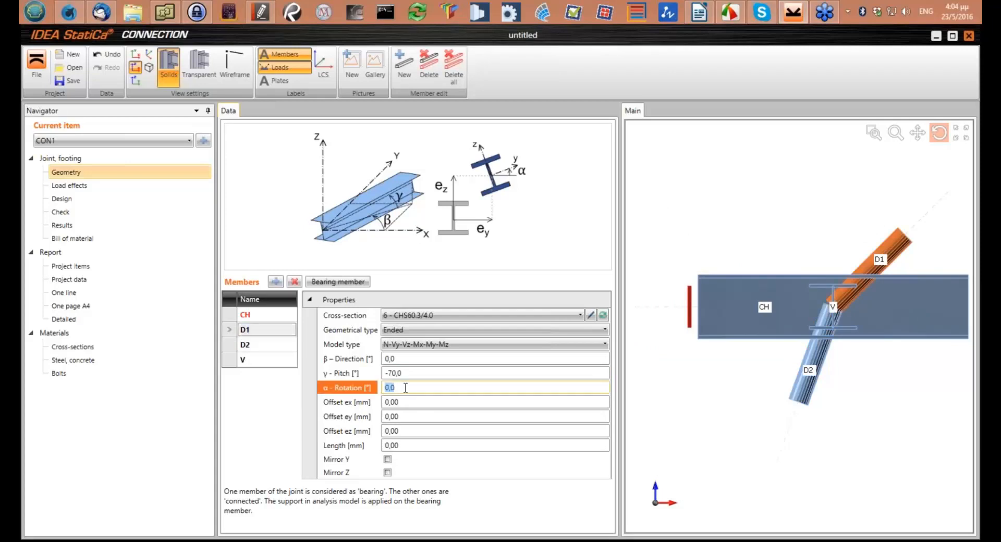
left_click(411, 431)
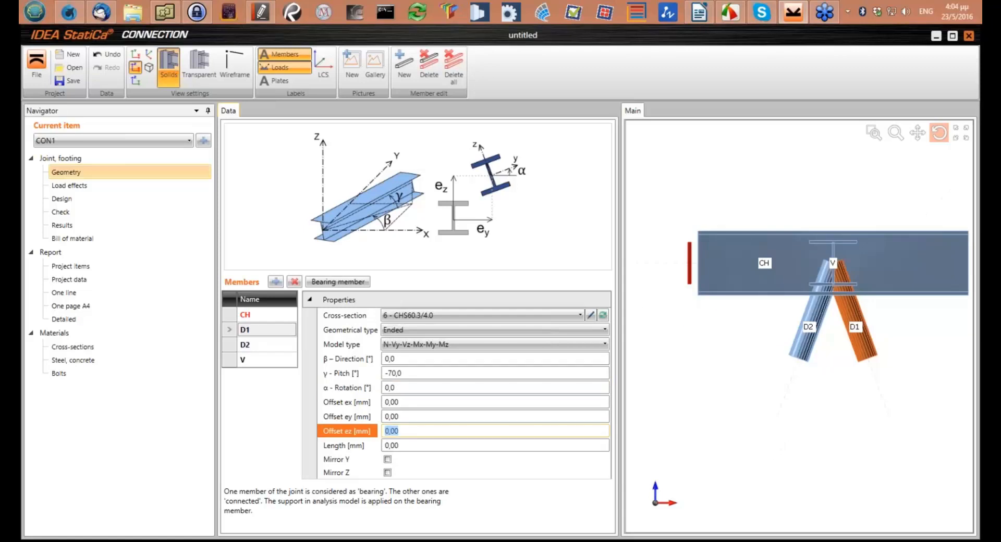
type("-20")
key("Tab")
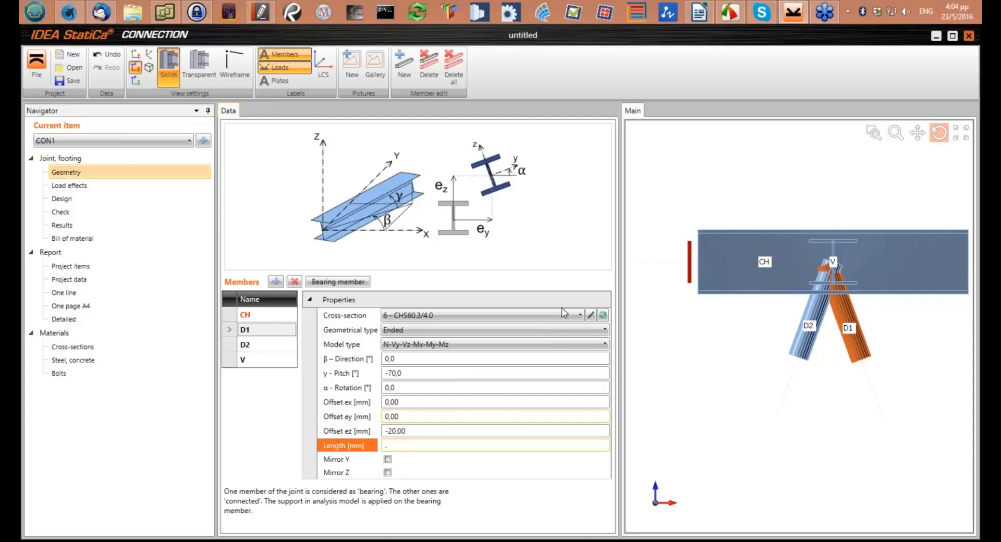
type(".")
key("Return")
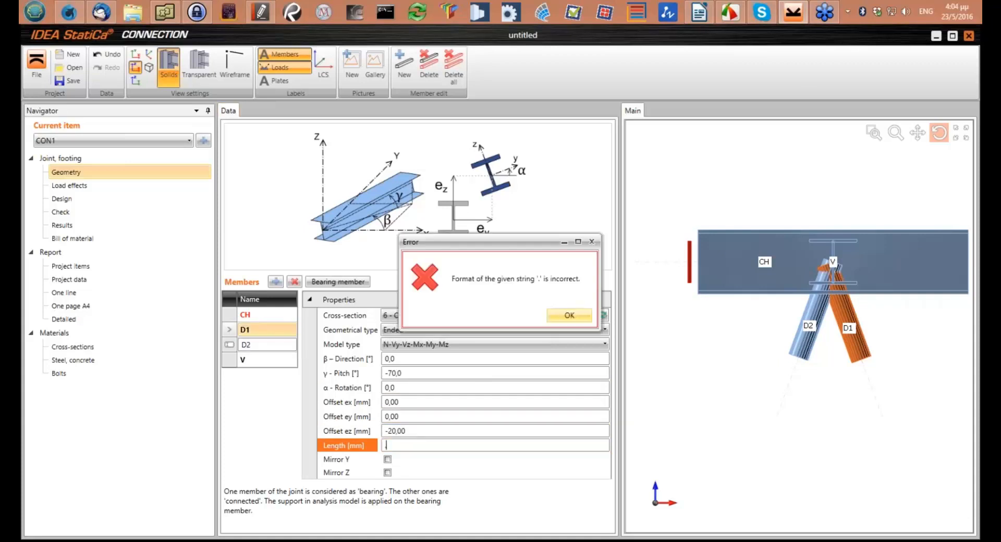
key("Return")
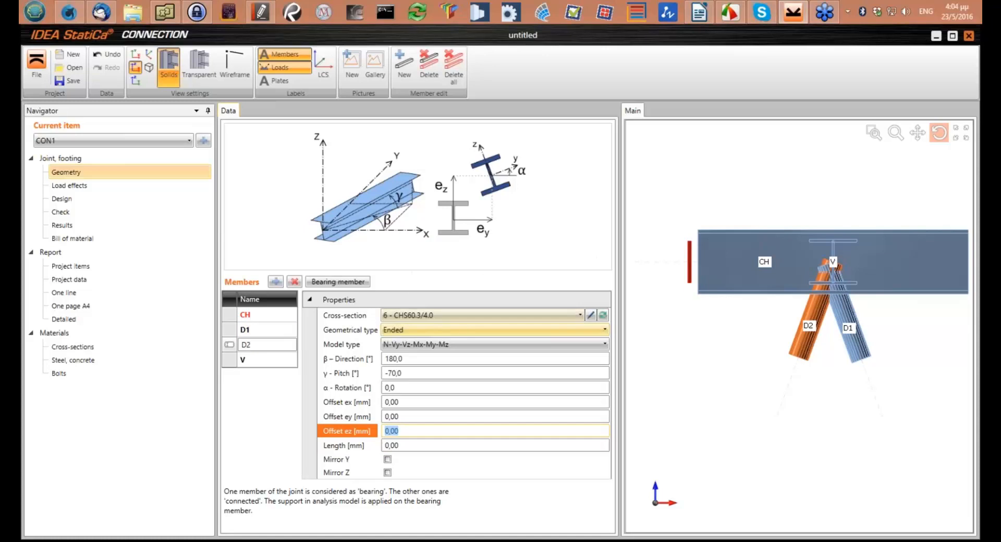
Set the ez offset of diagonal D2 to -20 mm and check the joint in 3D
type("-2")
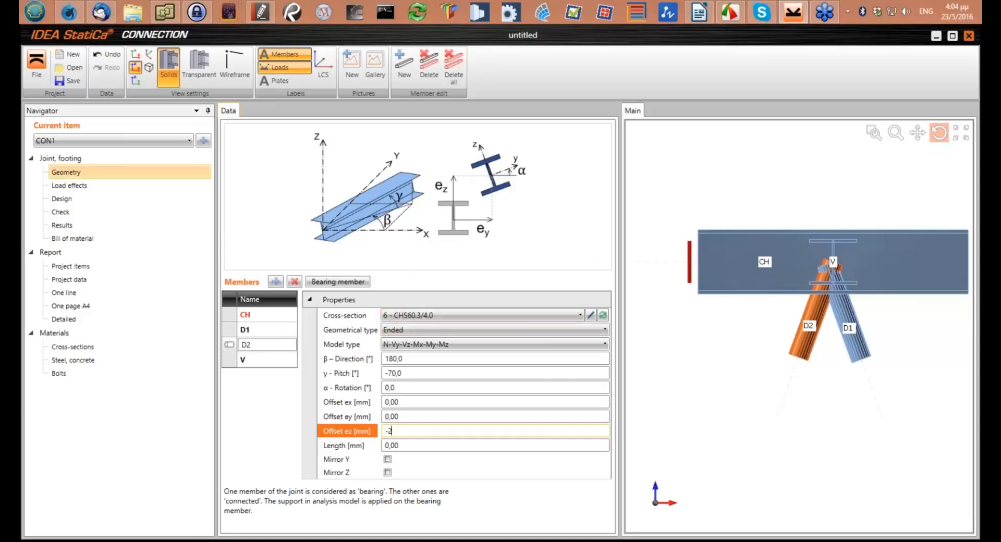
type("0")
left_click(807, 293)
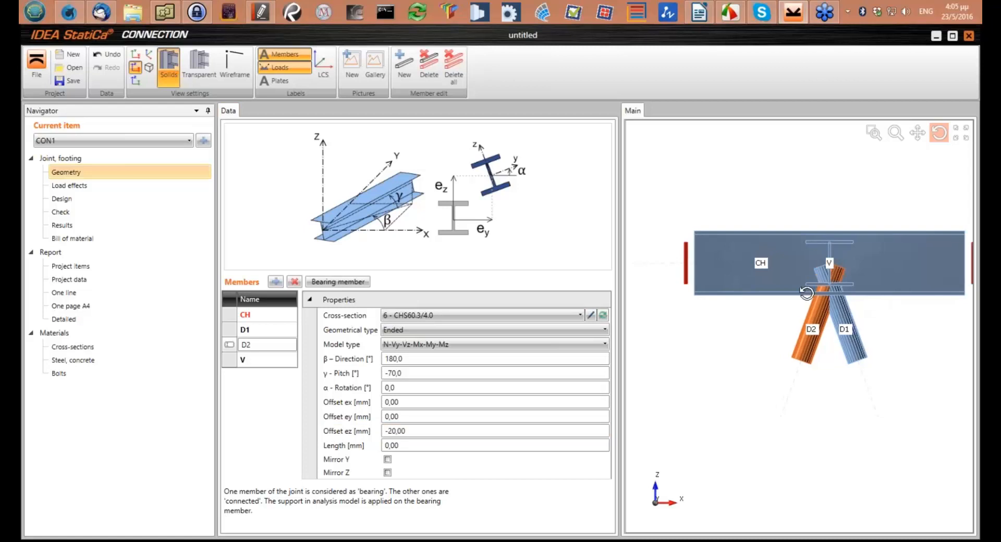
scroll(806, 284, "up", 3)
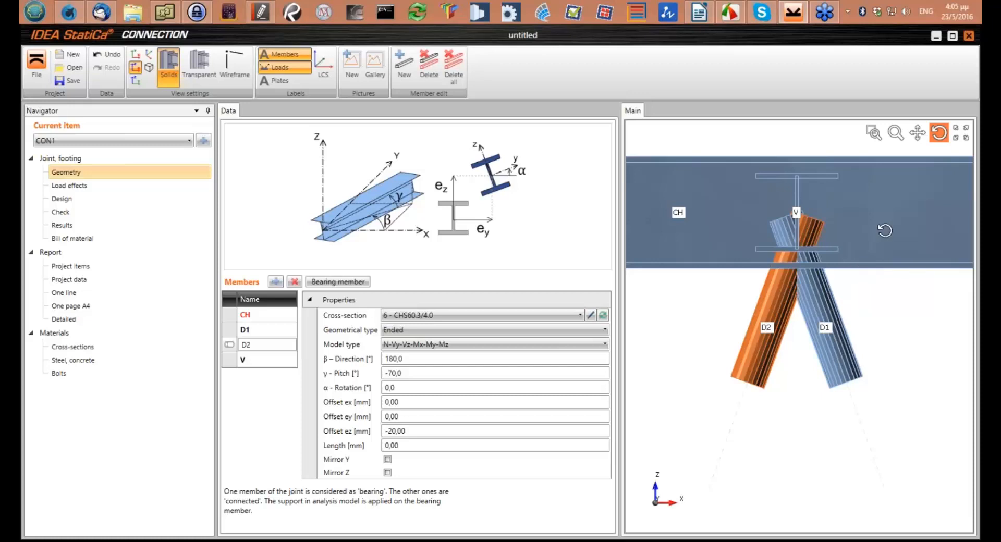
left_click_drag(885, 230, 838, 291)
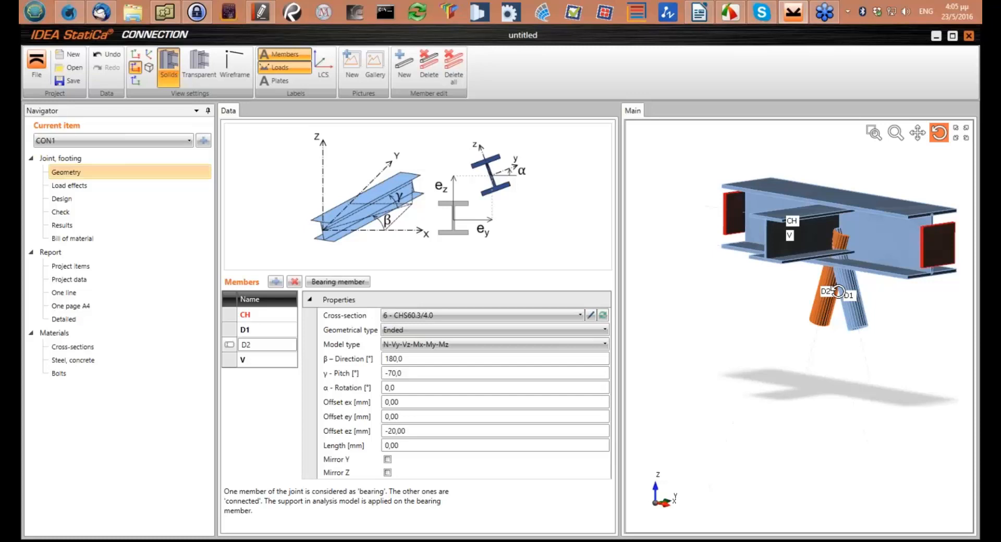
scroll(838, 291, "up", 3)
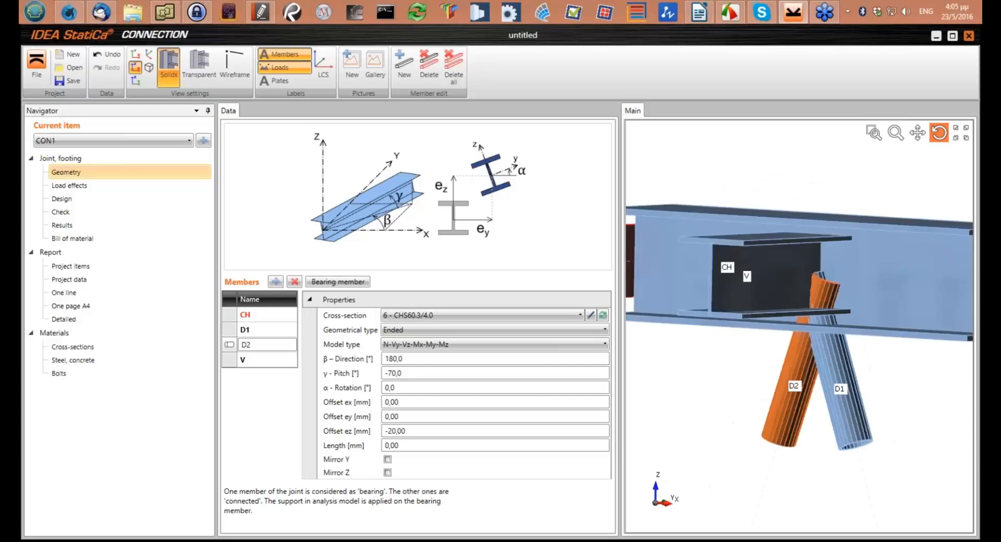
middle_click_drag(838, 291, 786, 306)
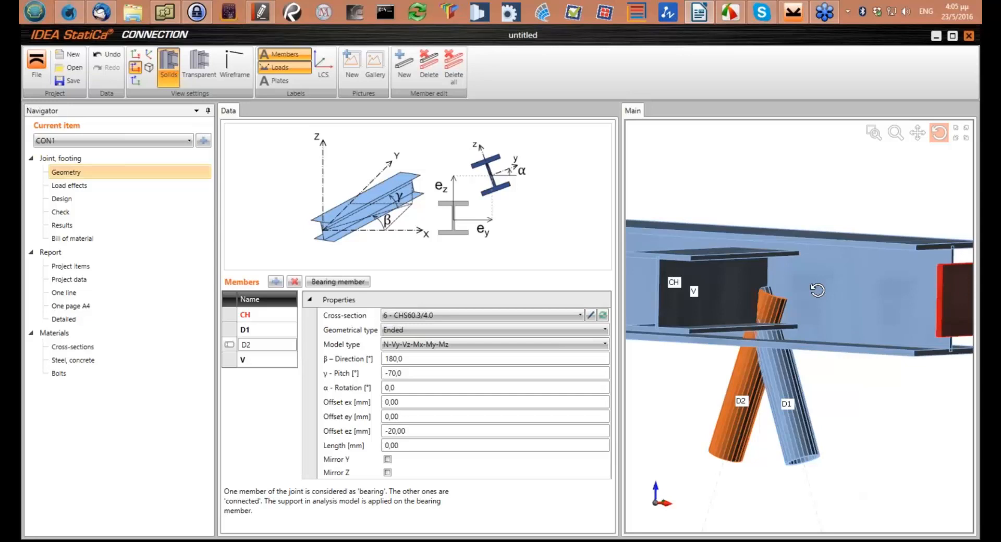
left_click_drag(817, 289, 836, 318)
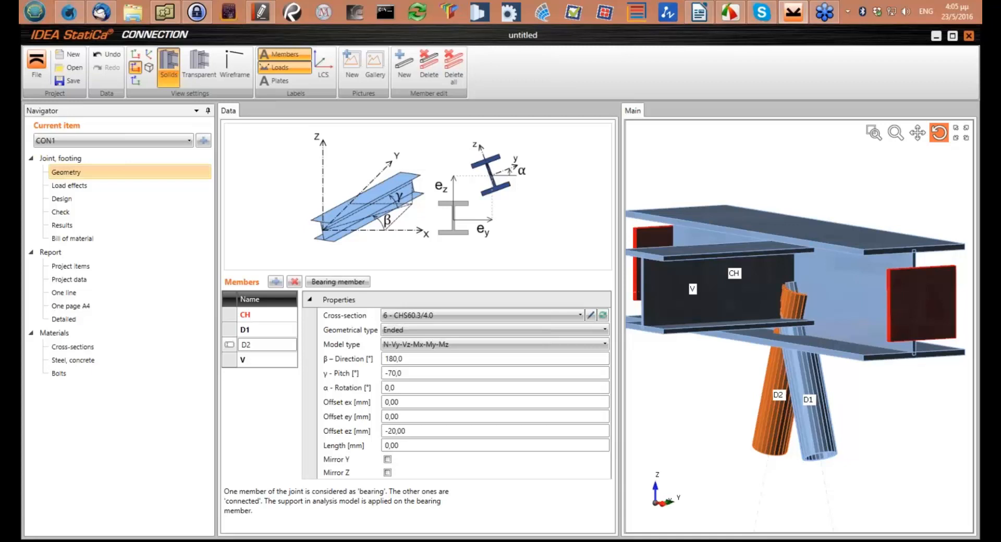
Add a plate manufacturing operation to the joint design and display the members as transparent in an enlarged model view
left_click(62, 199)
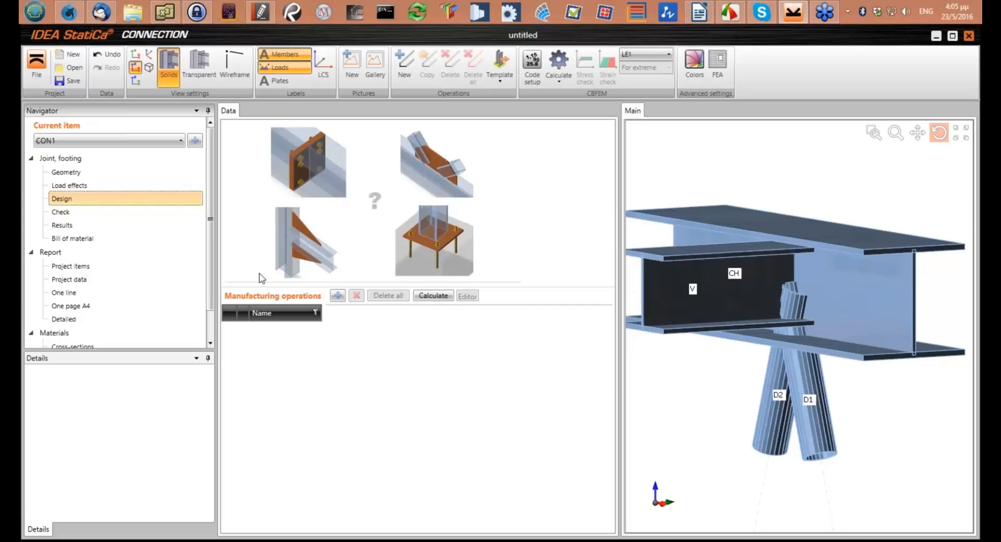
left_click(337, 296)
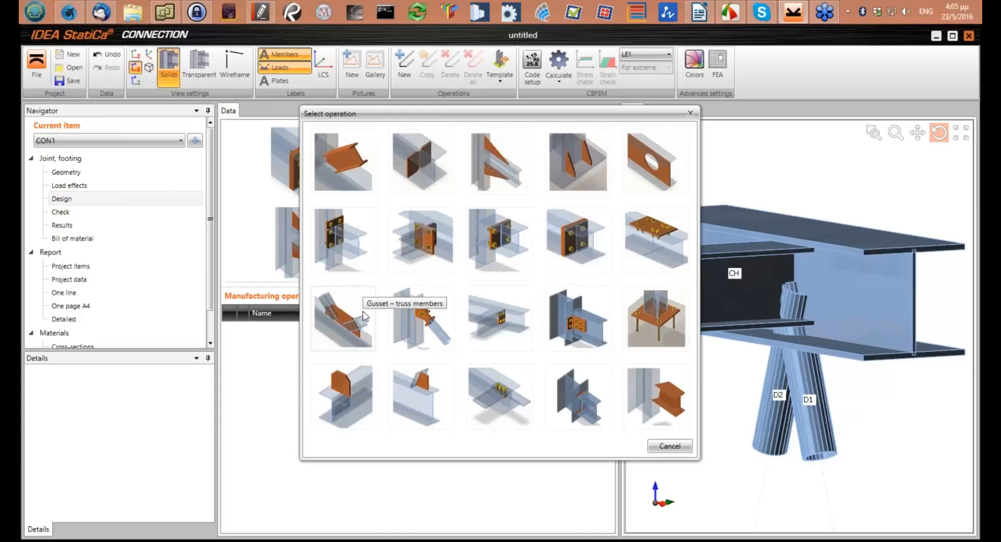
left_click(364, 316)
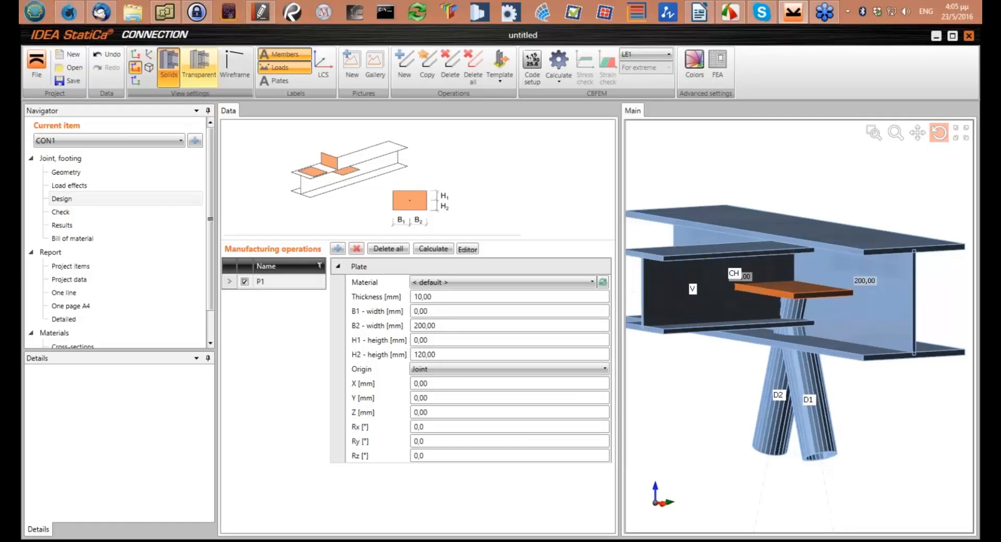
left_click(199, 65)
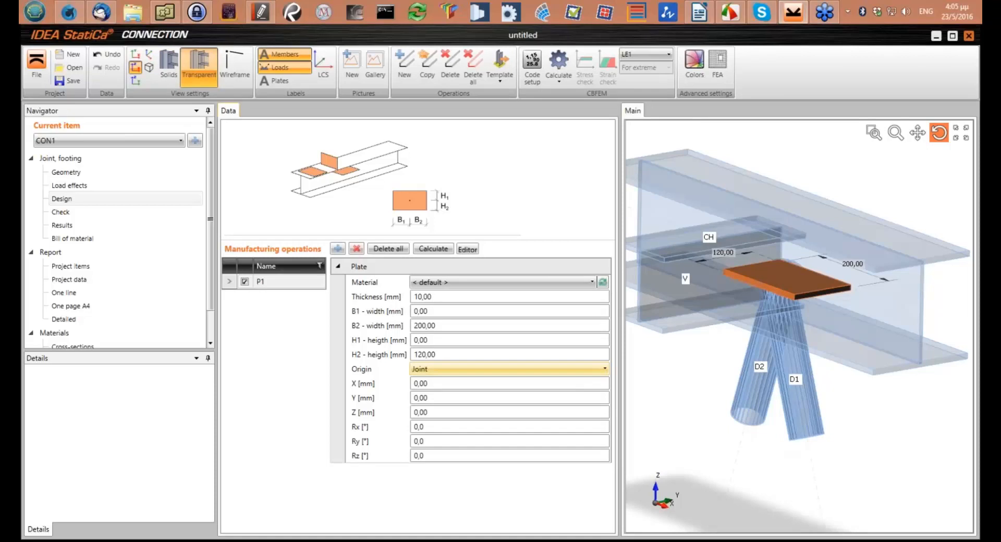
left_click_drag(619, 365, 520, 365)
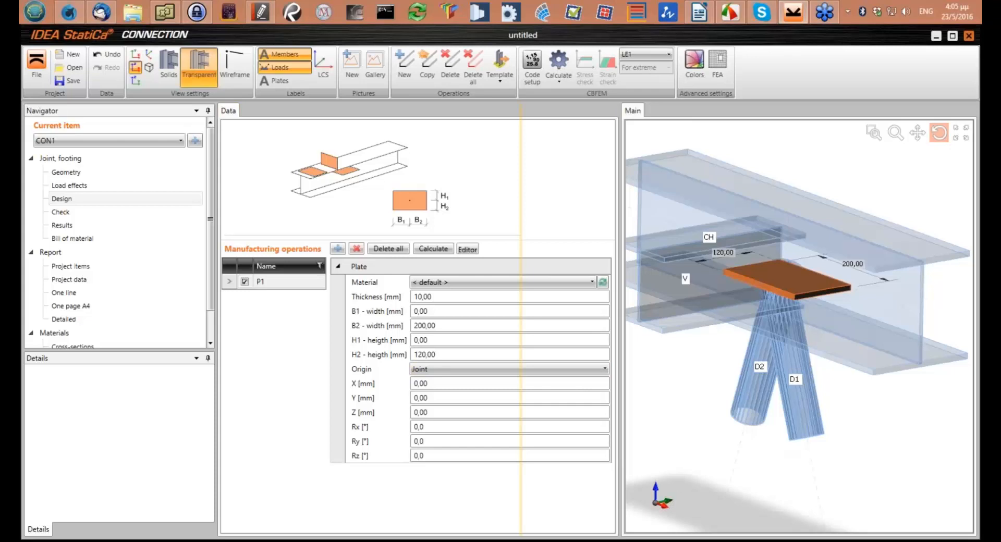
Set the plate's origin to Member and its location to Rear so it sits below the chord's bottom flange
left_click(431, 369)
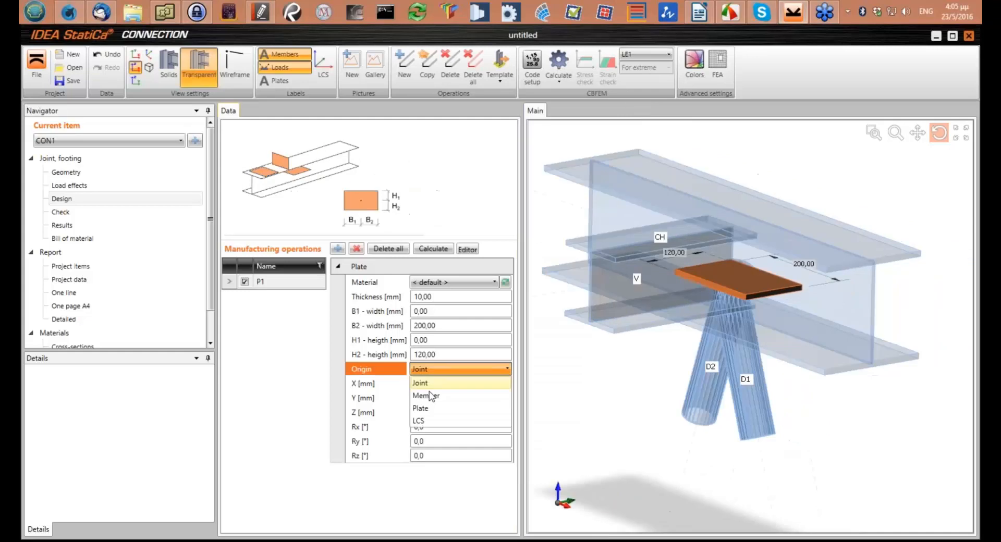
left_click(430, 396)
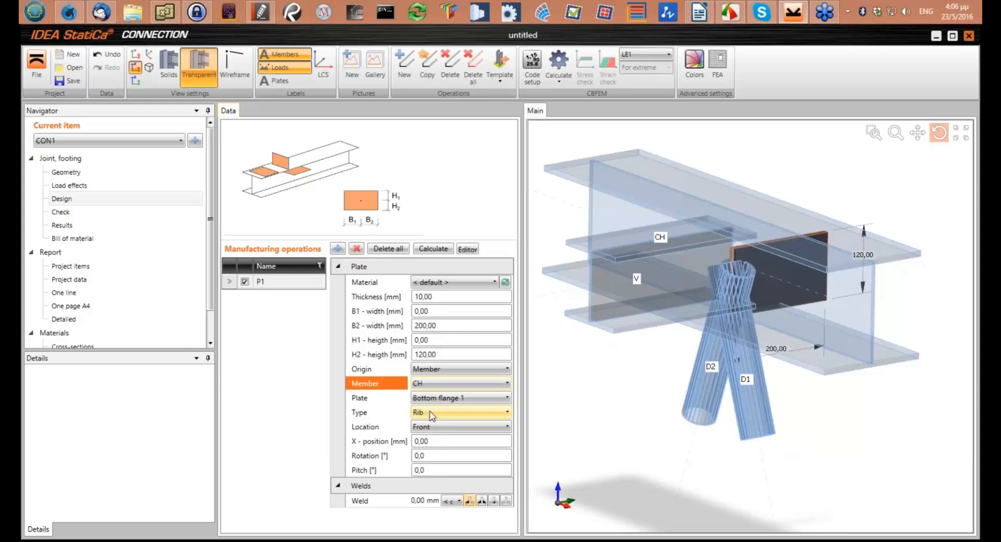
left_click(434, 428)
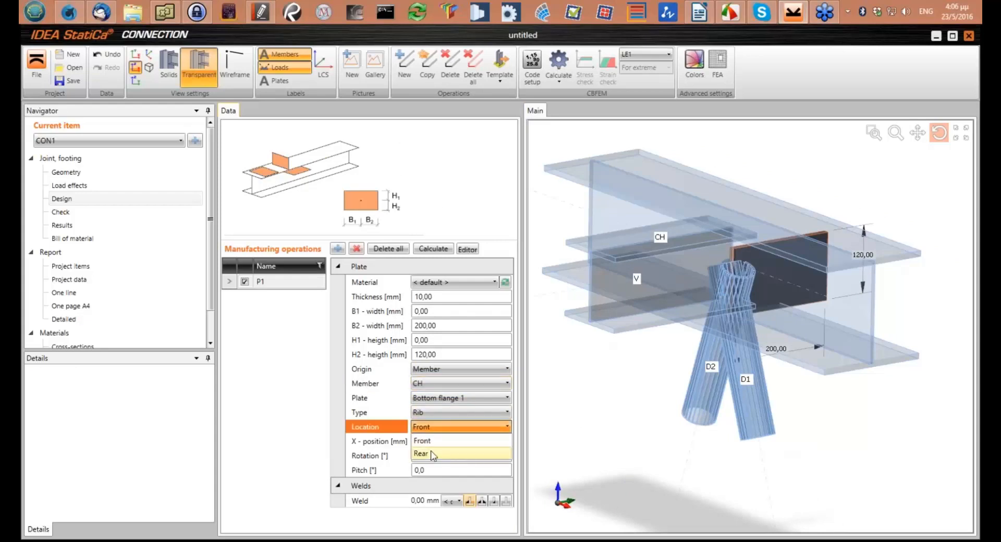
left_click(431, 454)
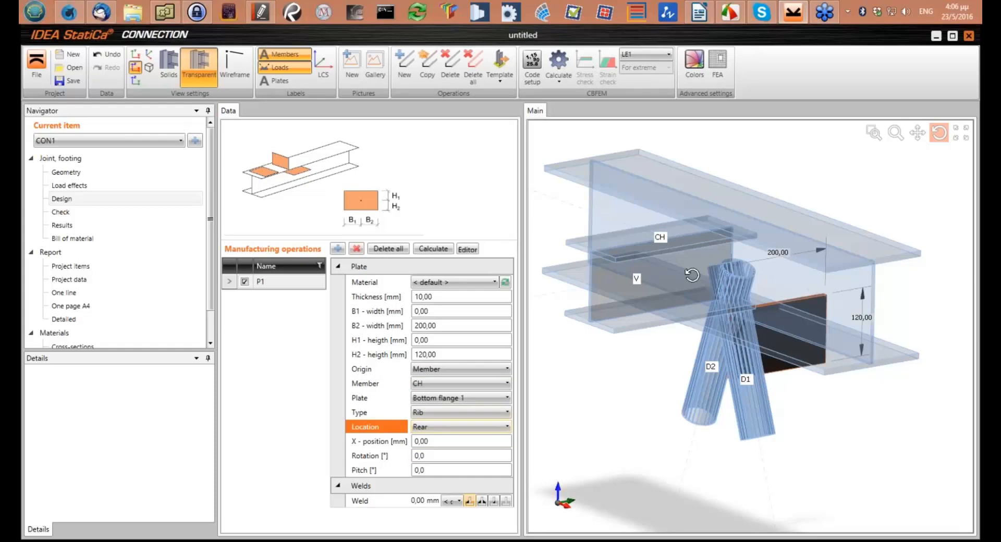
In the YZ view, set the plate's H2 height to 80 mm and its B1 and B2 widths to 90 mm each
left_click(137, 82)
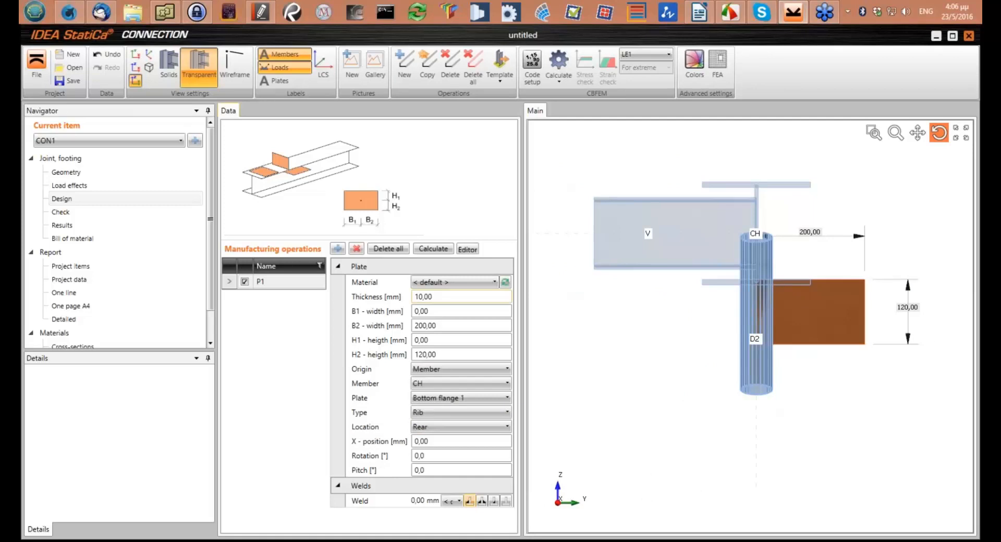
left_click(444, 357)
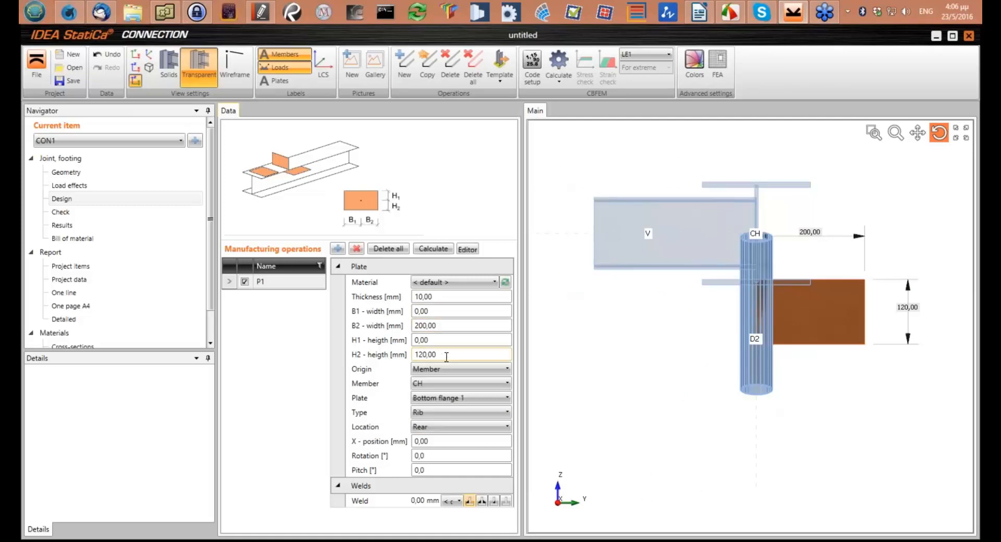
double_click(446, 357)
type("80")
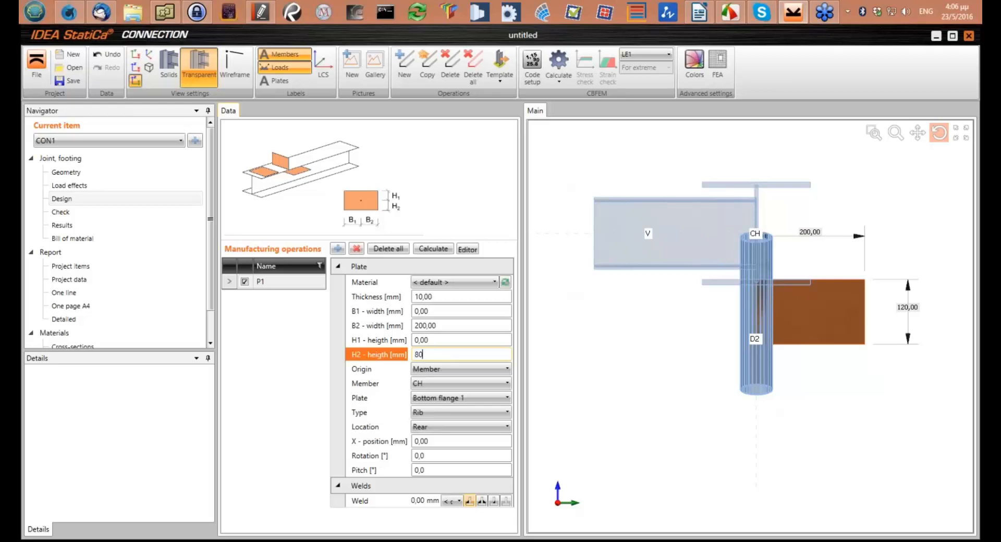
key("Tab")
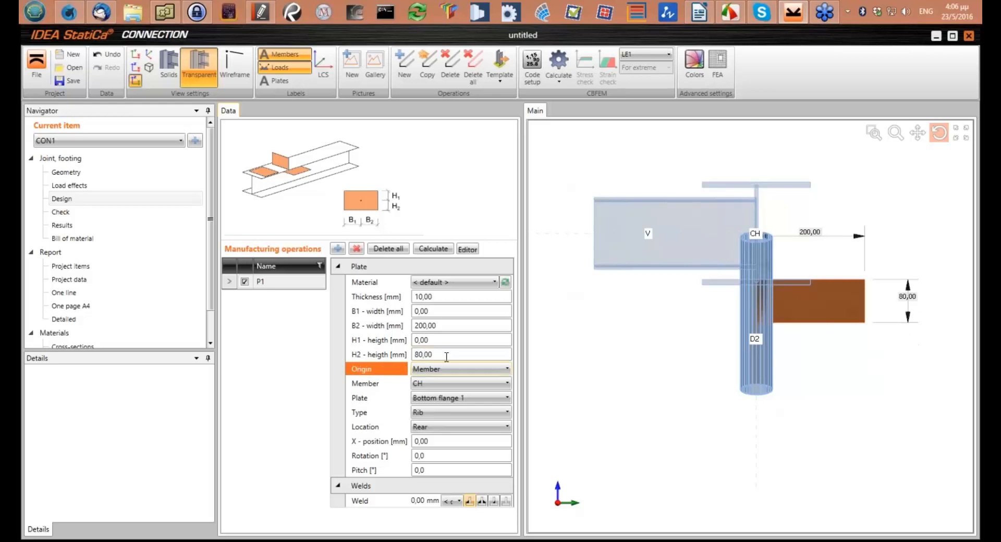
left_click(445, 310)
type("90")
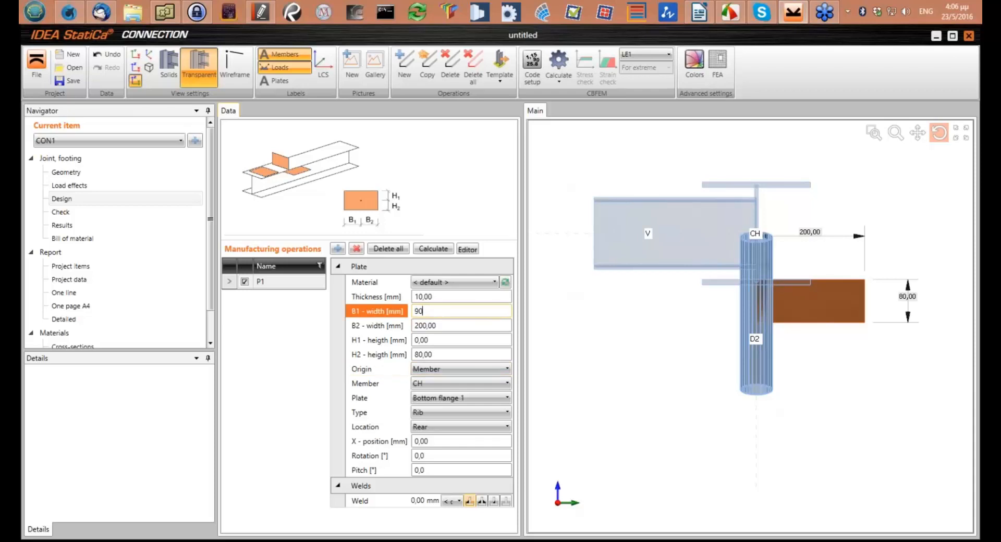
left_click(455, 326)
type("90")
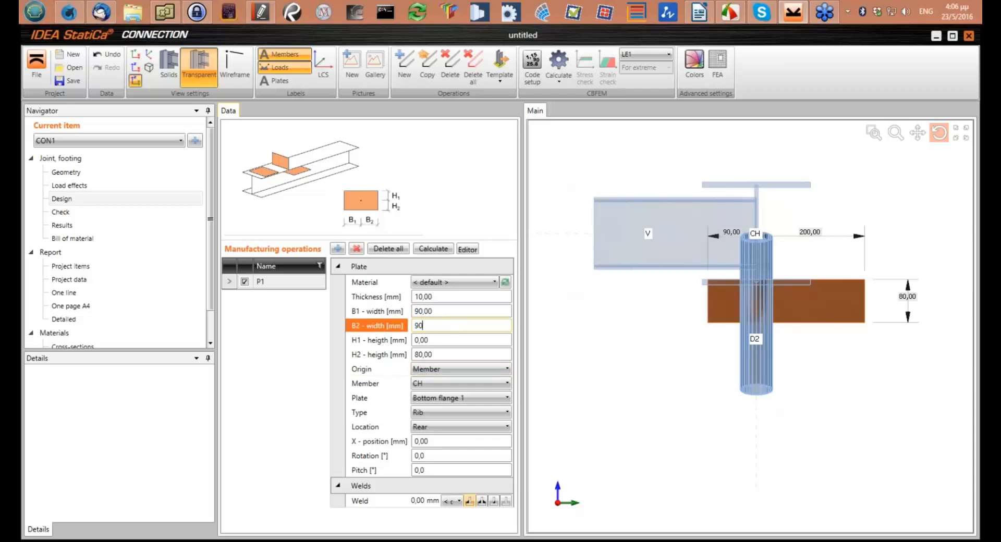
key("Tab")
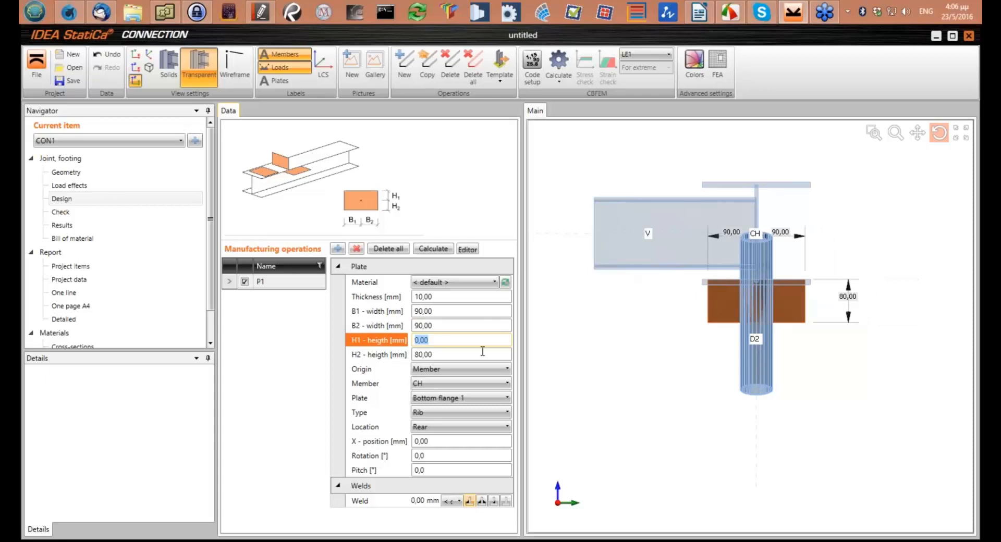
Change the weld between the plate and the chord flange to a double-sided fillet
left_click_drag(725, 318, 779, 319)
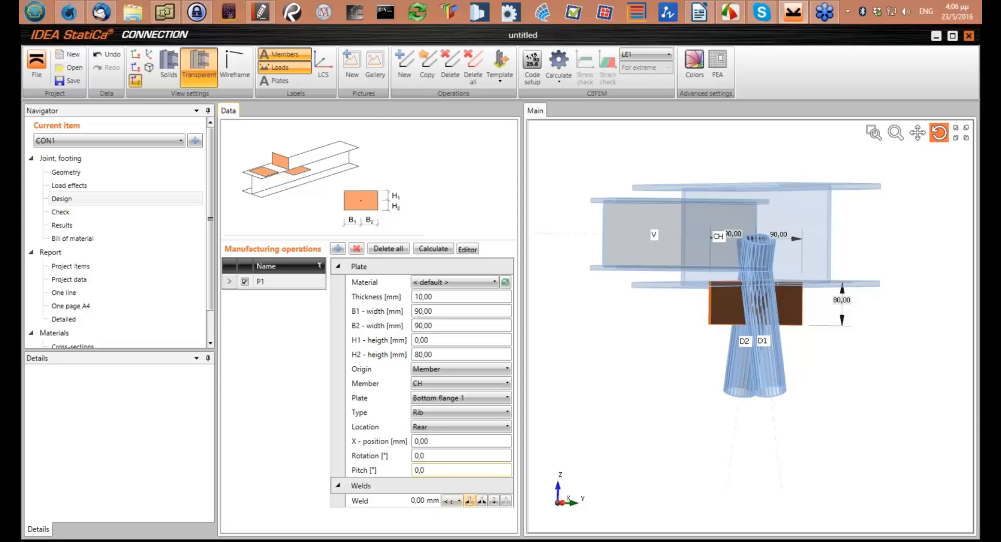
left_click(482, 501)
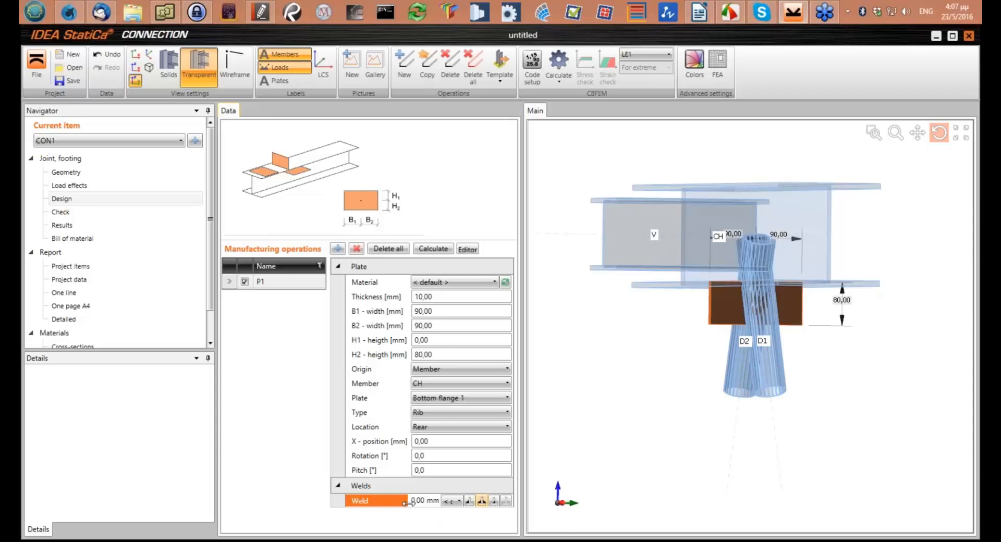
left_click_drag(725, 332, 733, 295)
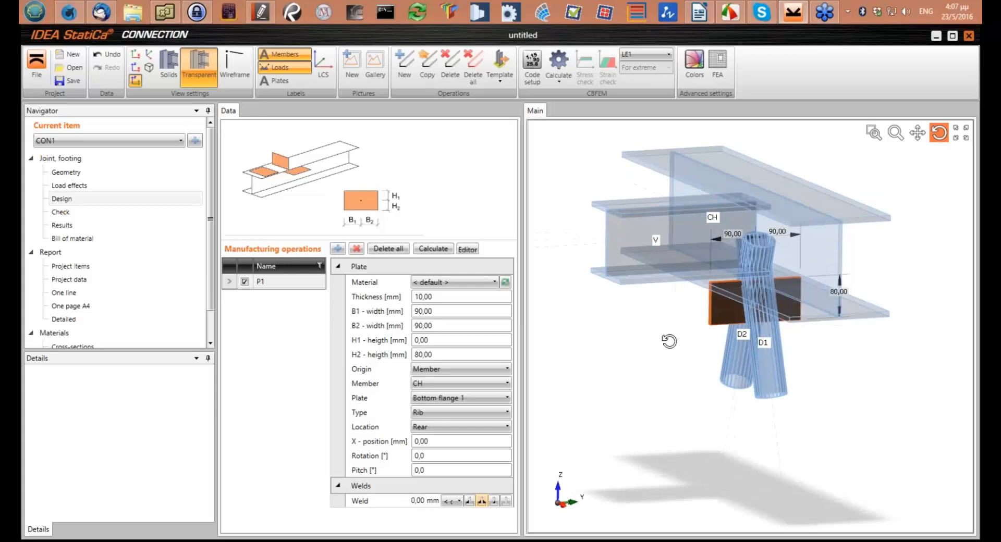
left_click_drag(794, 339, 768, 334)
scroll(768, 333, "up", 3)
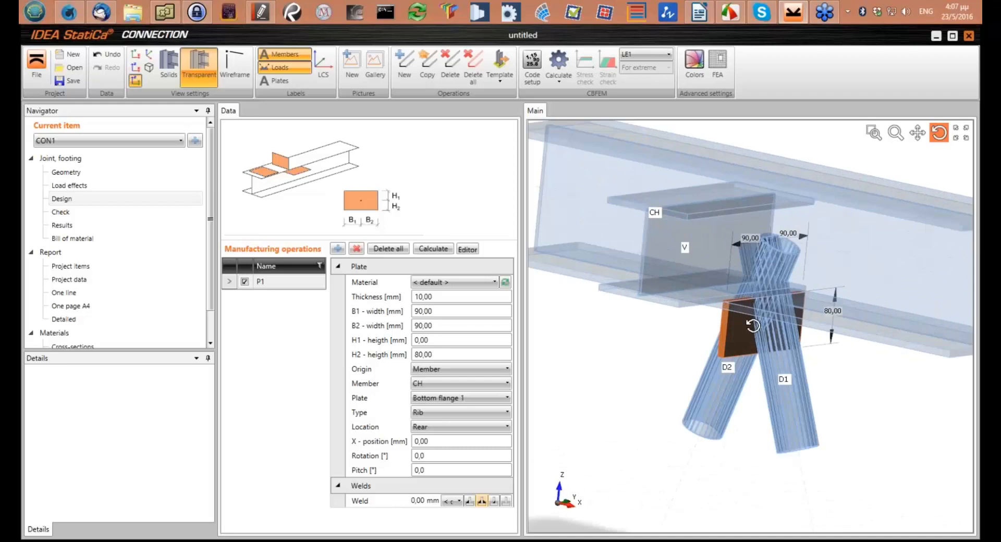
scroll(752, 326, "up", 2)
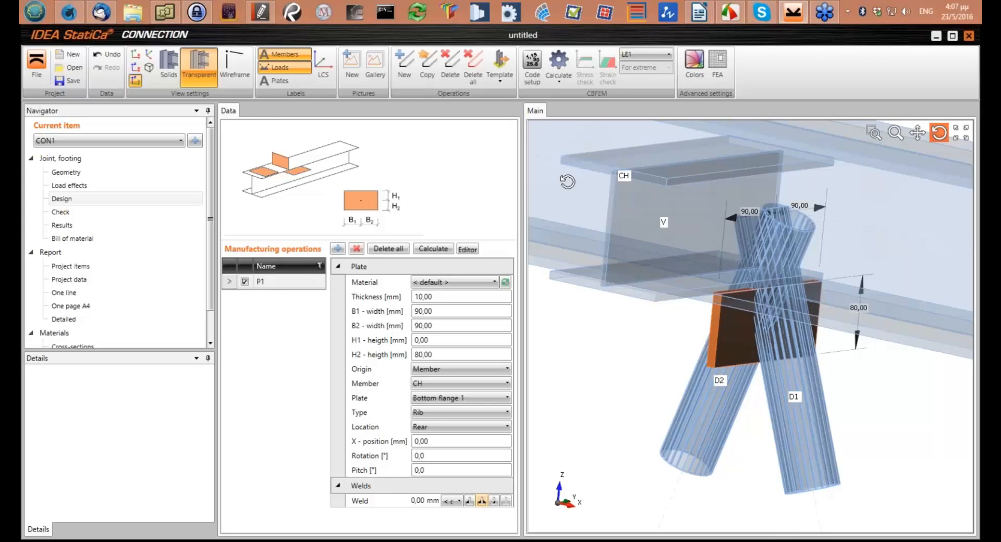
Add a cut operation for diagonal D2 with type Plate, cutting it by plate P1
left_click(339, 249)
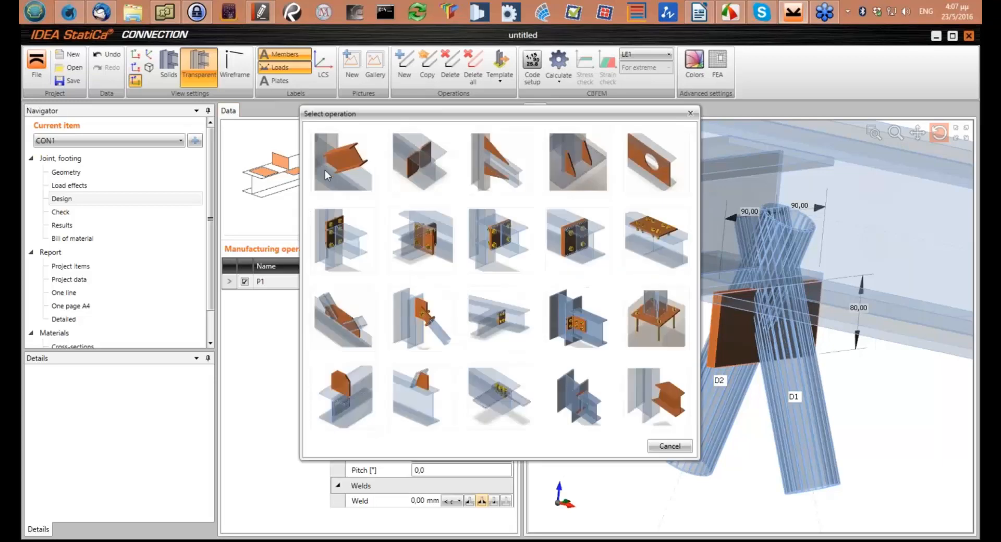
left_click(326, 167)
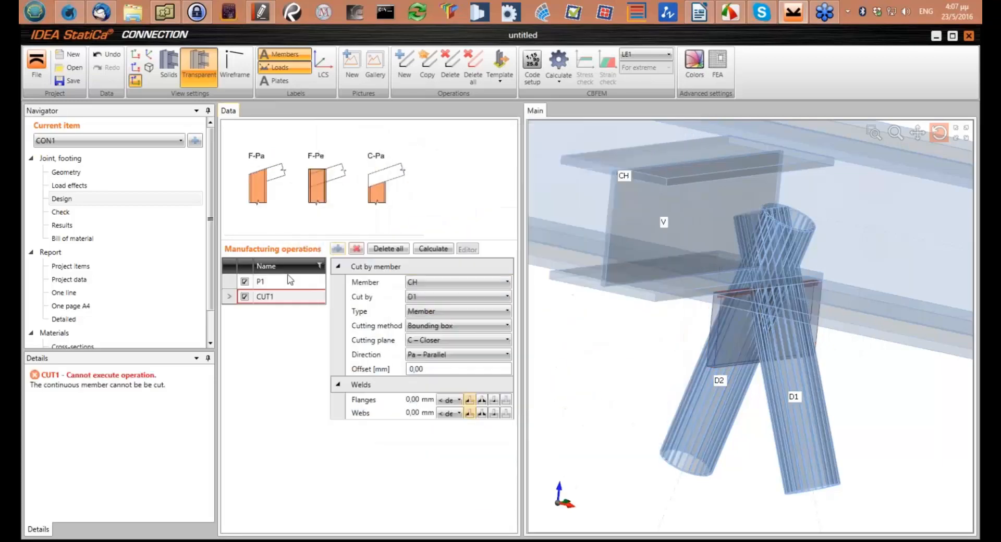
left_click(420, 282)
left_click(420, 282)
left_click(421, 322)
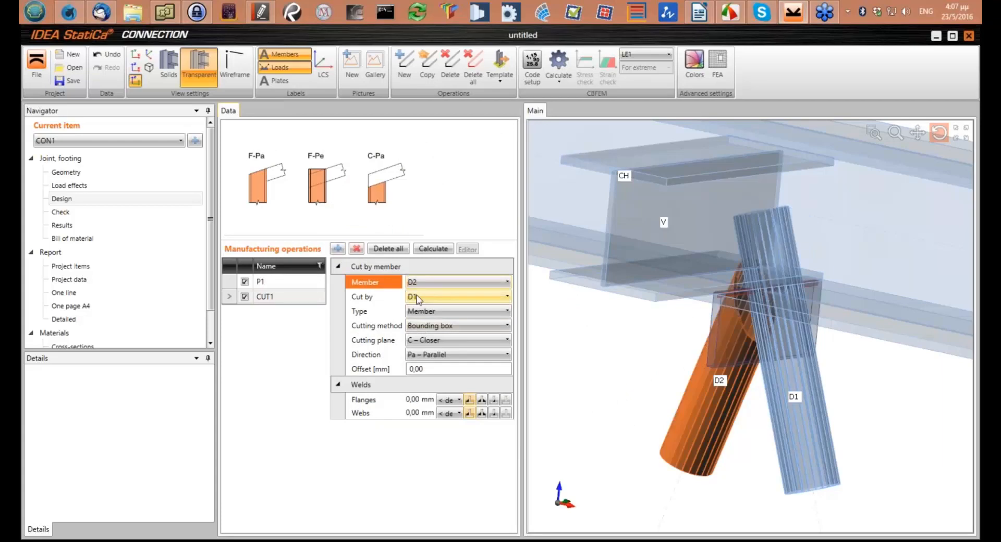
left_click(422, 311)
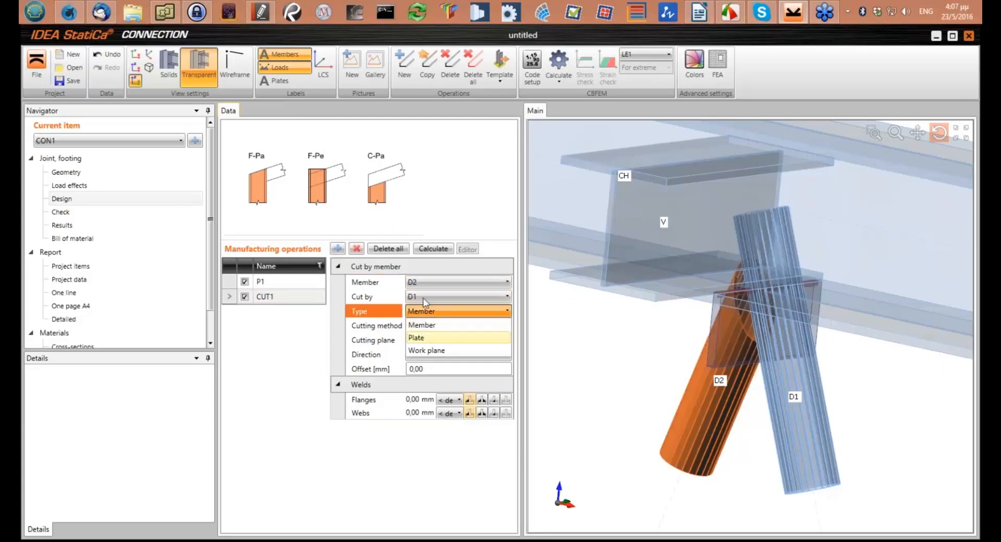
left_click(420, 337)
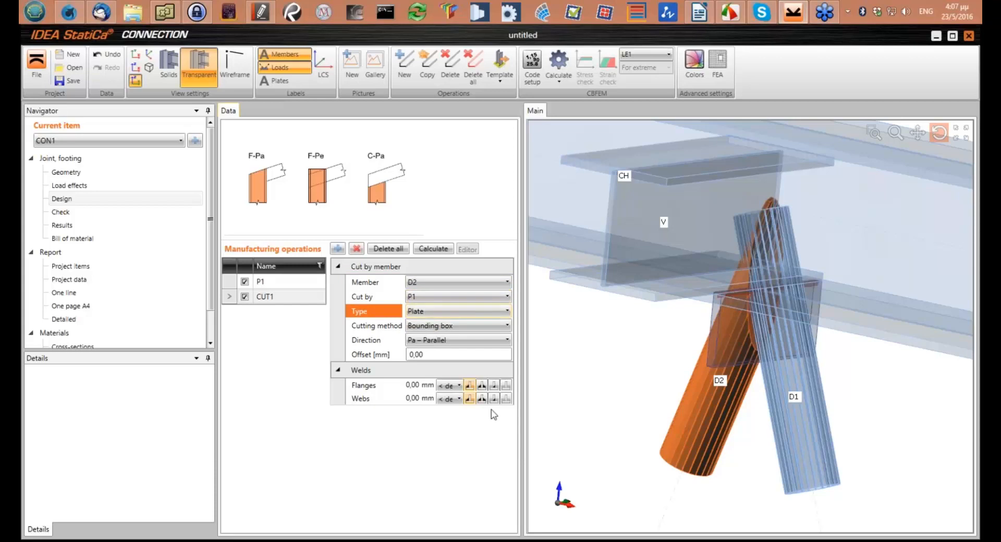
left_click(470, 385)
left_click_drag(775, 368, 725, 386)
left_click_drag(726, 384, 628, 332)
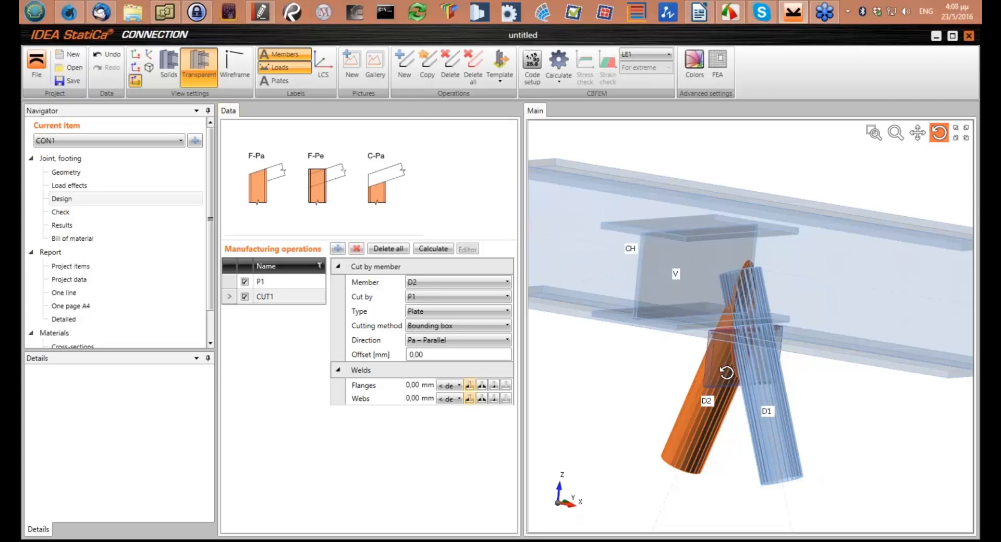
Copy the cut by plate P1 and assign the copy to diagonal D1
left_click(427, 65)
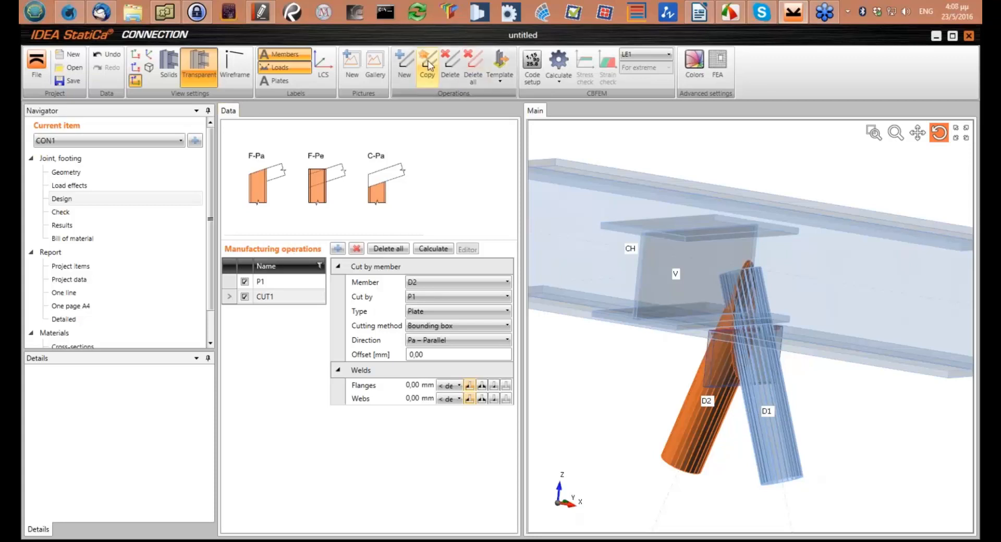
left_click(430, 283)
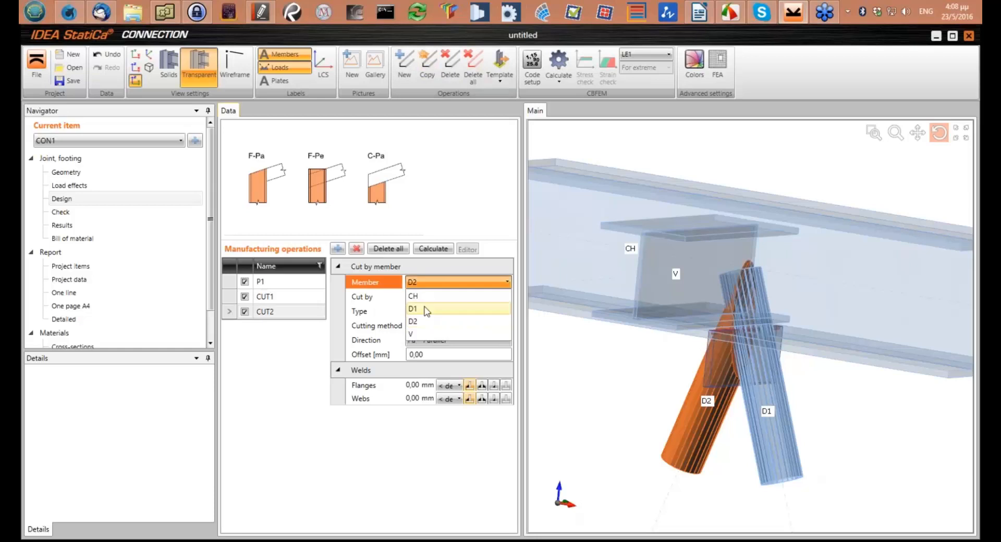
left_click(426, 310)
left_click_drag(737, 370, 750, 354)
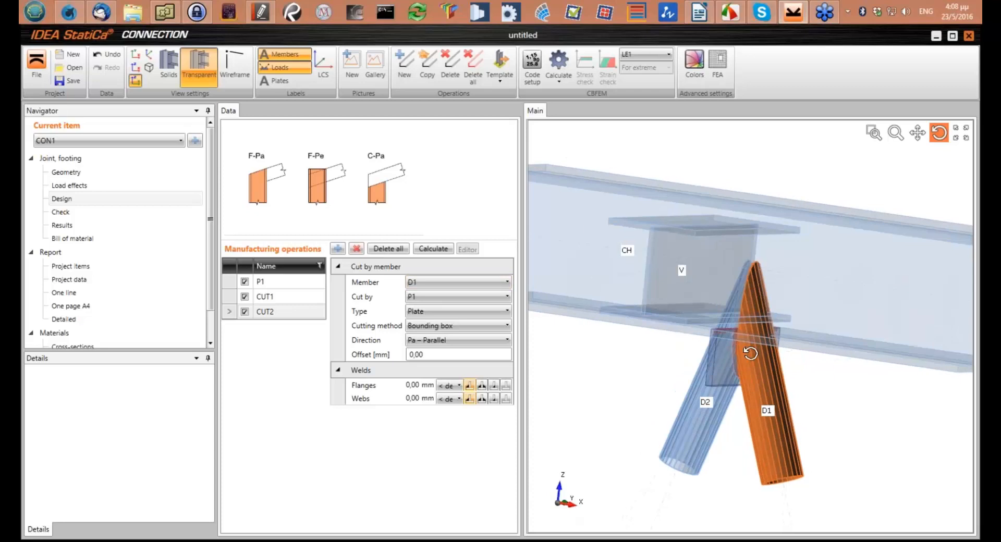
Add a cut operation that trims diagonal D2 by the chord CH
left_click(340, 250)
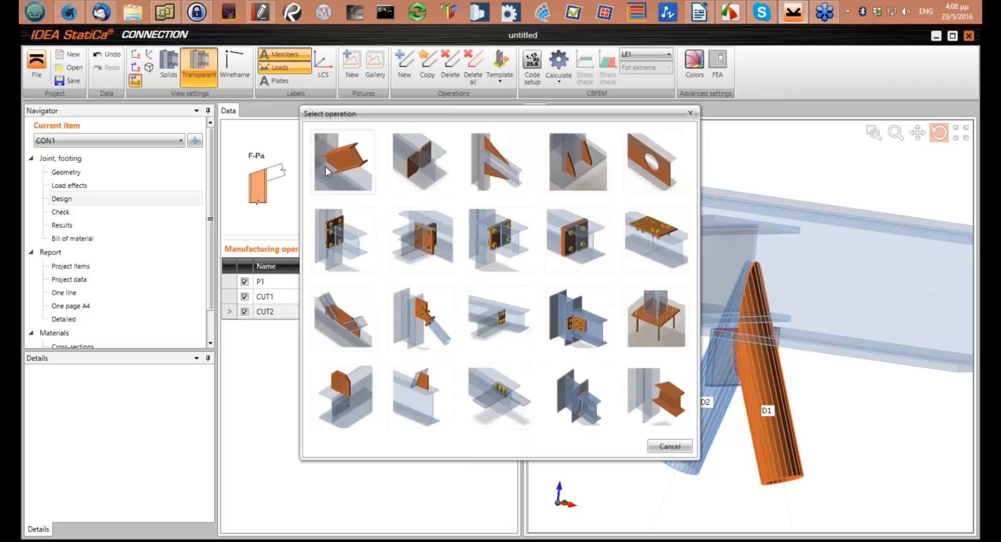
left_click(346, 162)
left_click(420, 282)
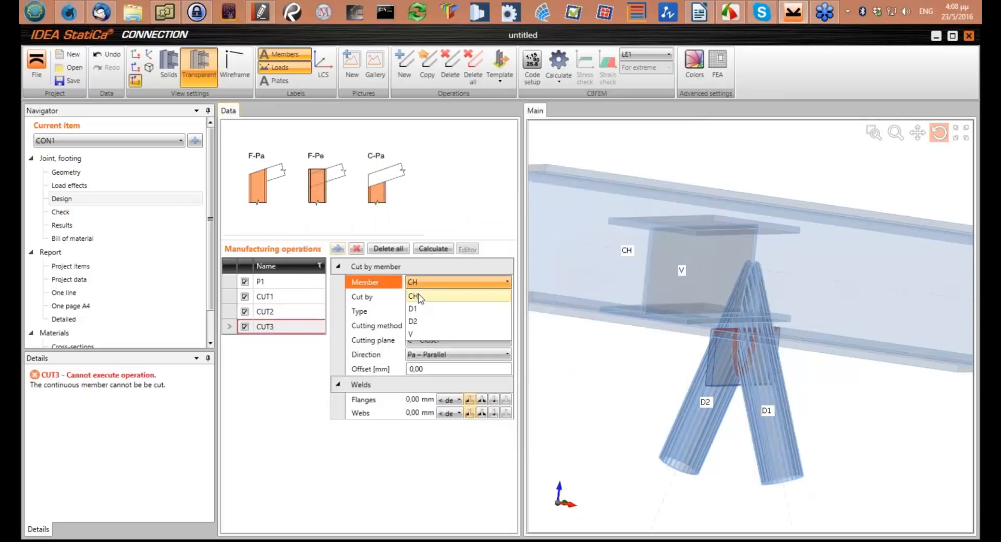
left_click(417, 321)
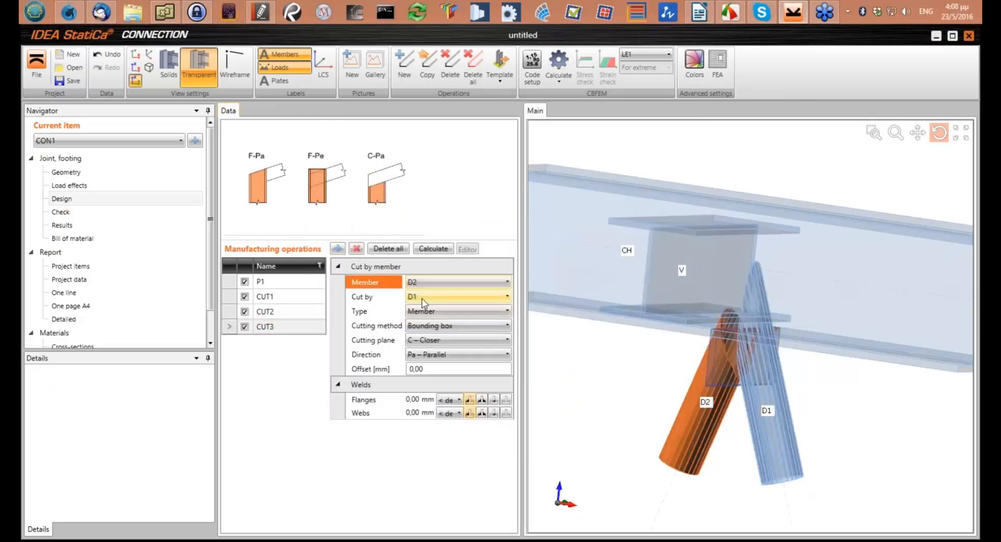
left_click(421, 299)
left_click(418, 311)
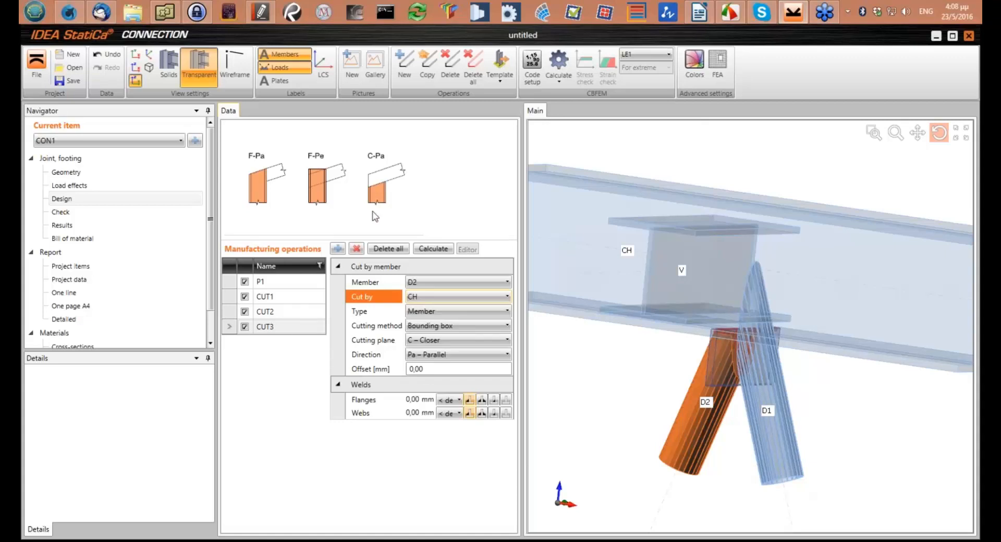
Copy the cut by the chord and assign the copy to diagonal D1, checking the trimmed diagonal ends
left_click(427, 64)
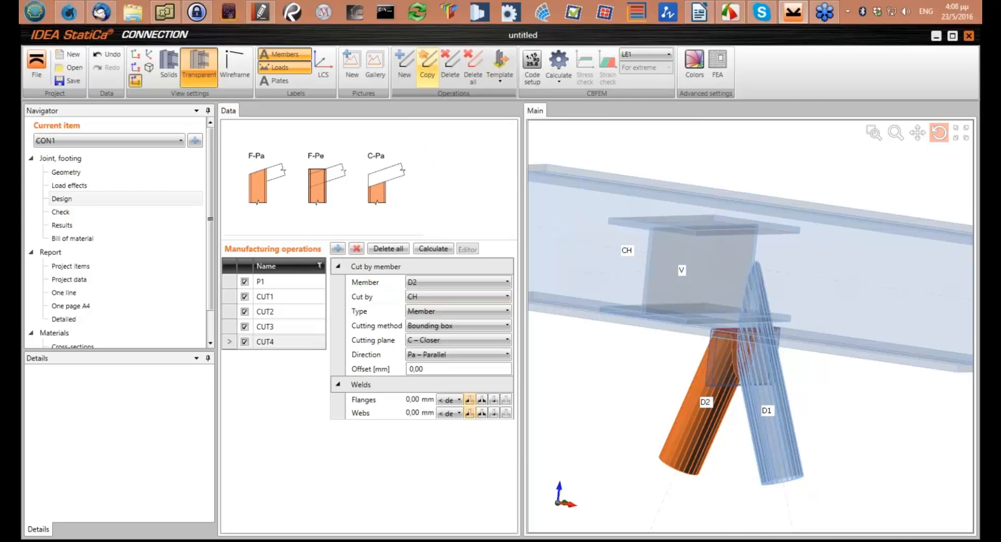
left_click(415, 283)
left_click(428, 309)
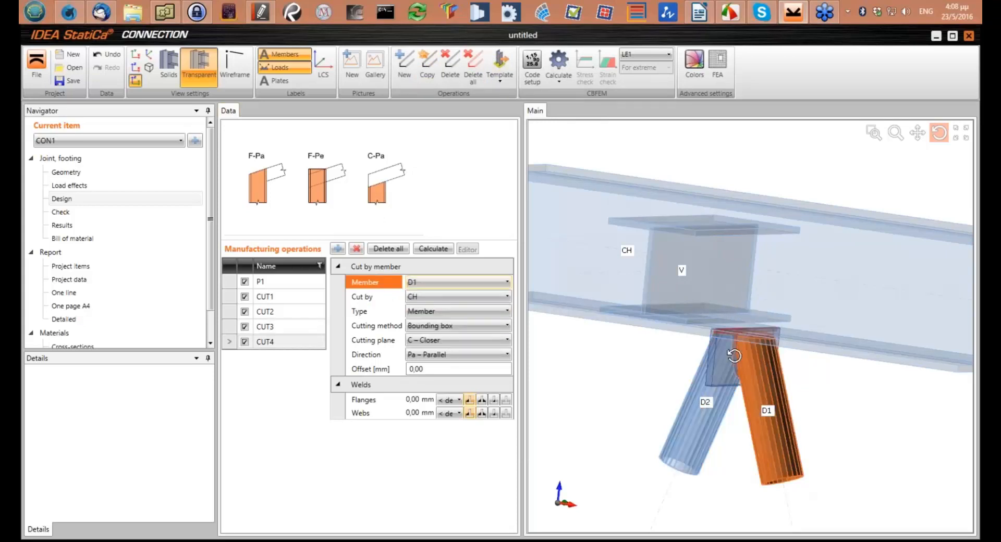
mouse_move(735, 356)
left_mouse_down()
mouse_move(737, 370)
mouse_move(737, 353)
left_mouse_up()
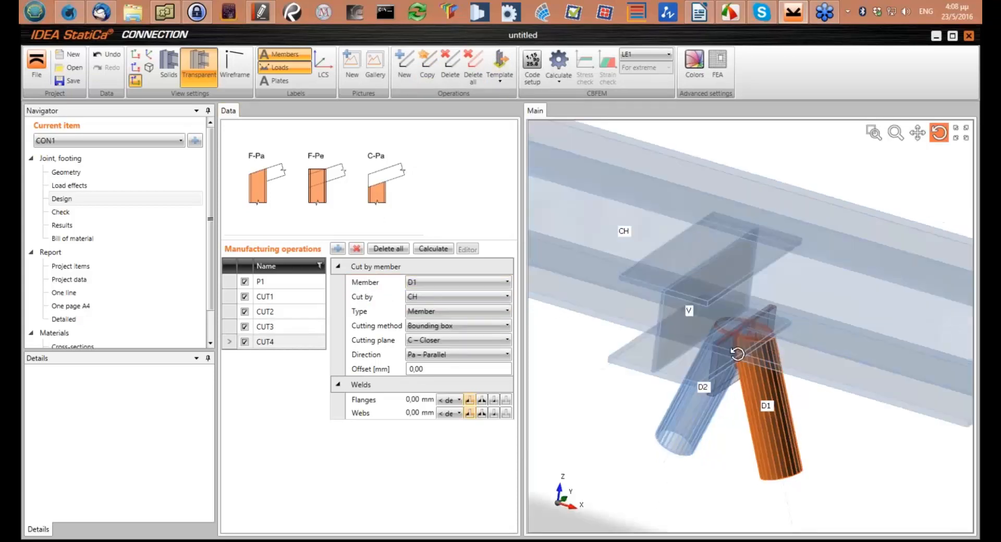
scroll(785, 346, "up", 3)
scroll(782, 344, "up", 2)
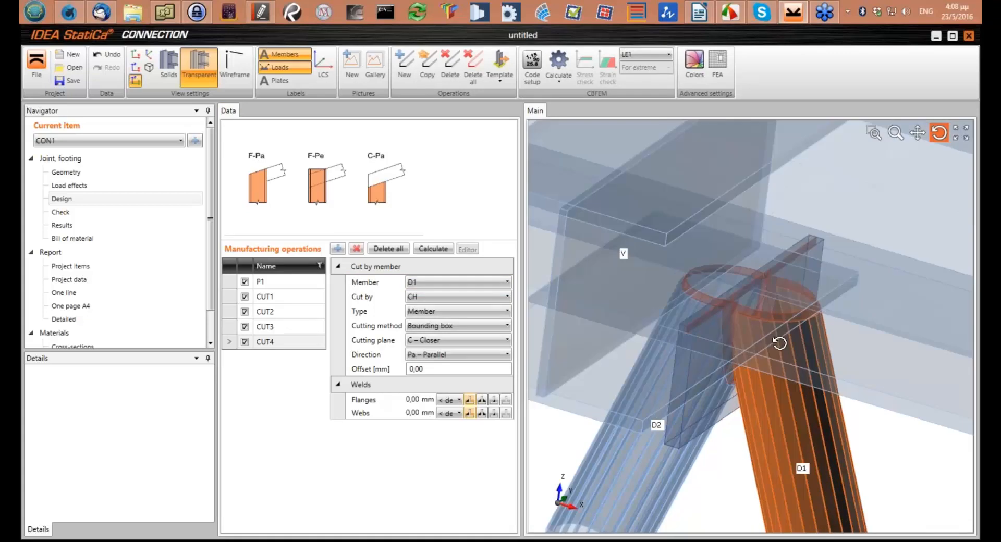
mouse_move(779, 343)
left_mouse_down()
mouse_move(840, 379)
mouse_move(815, 363)
mouse_move(829, 375)
mouse_move(777, 387)
mouse_move(762, 351)
mouse_move(791, 357)
left_mouse_up()
Add a shifted end plate operation with M16 4.6 bolts, connecting member V to the chord CH
left_click(699, 12)
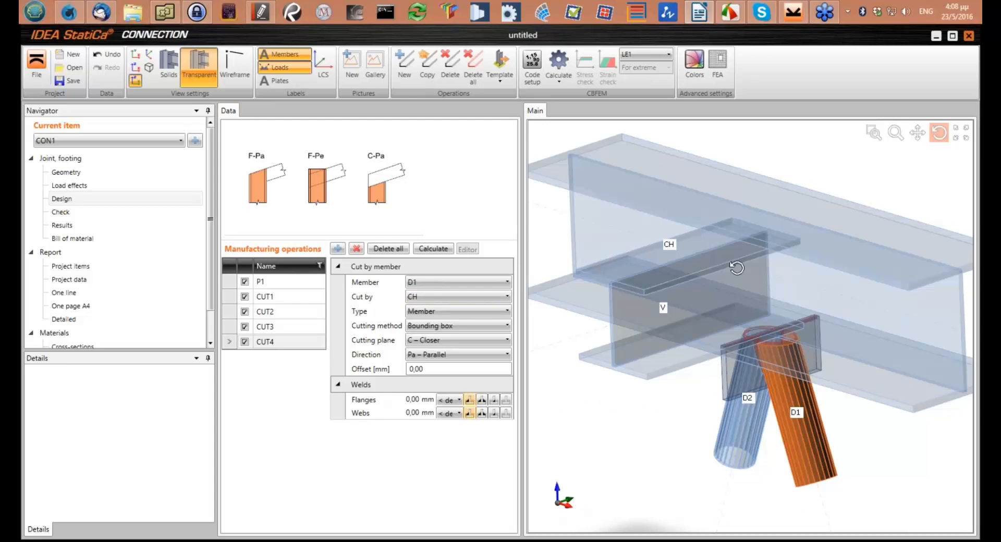
left_click_drag(736, 267, 728, 309)
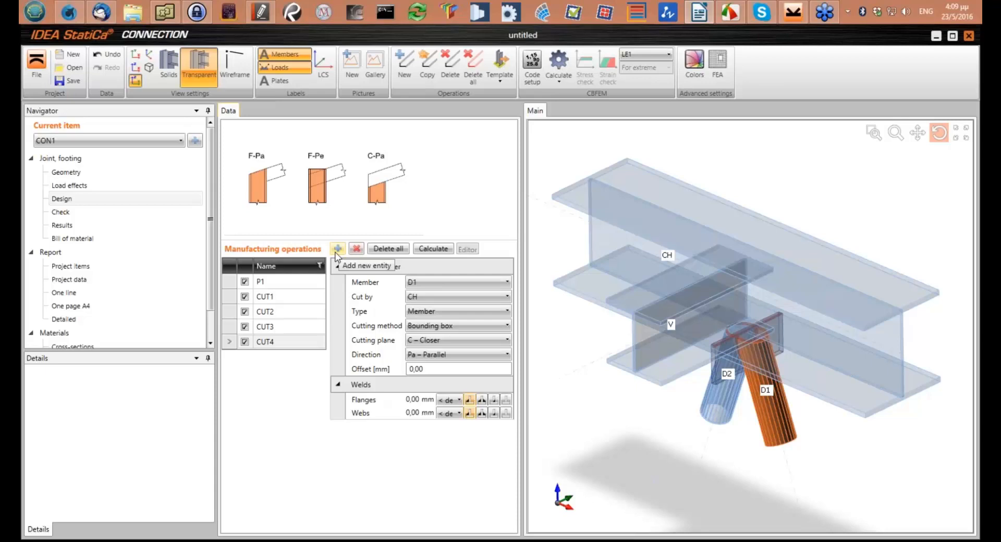
left_click_drag(673, 333, 664, 318)
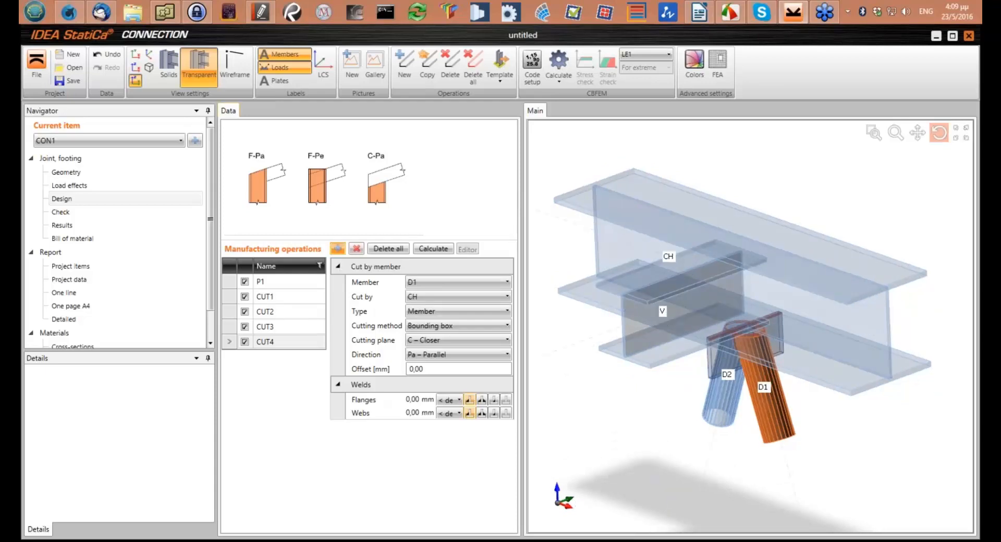
left_click(338, 249)
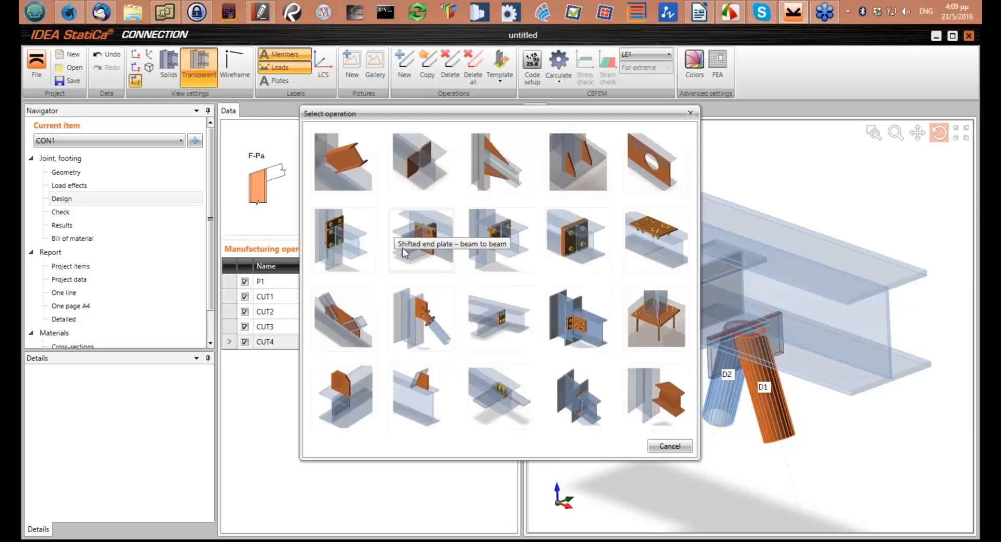
left_click(512, 376)
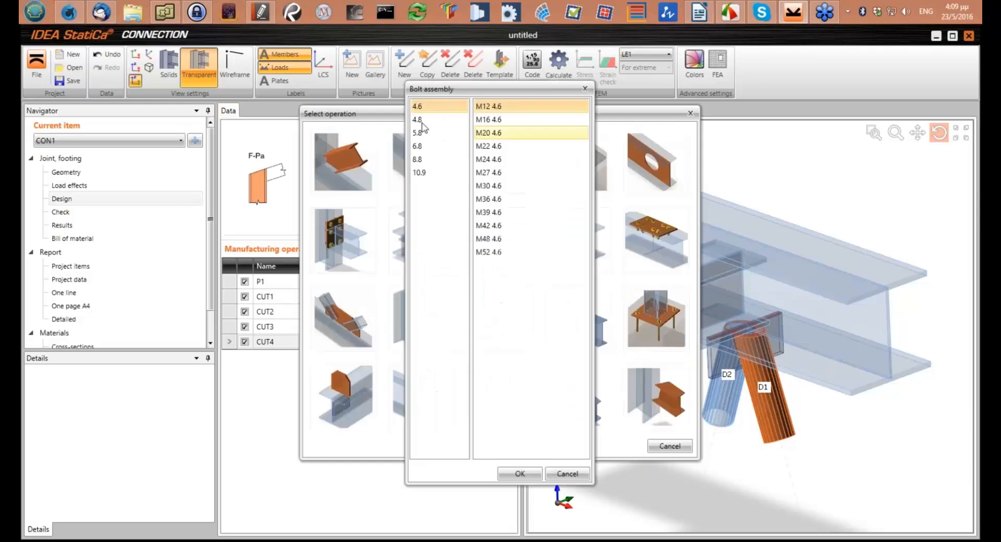
left_click(498, 119)
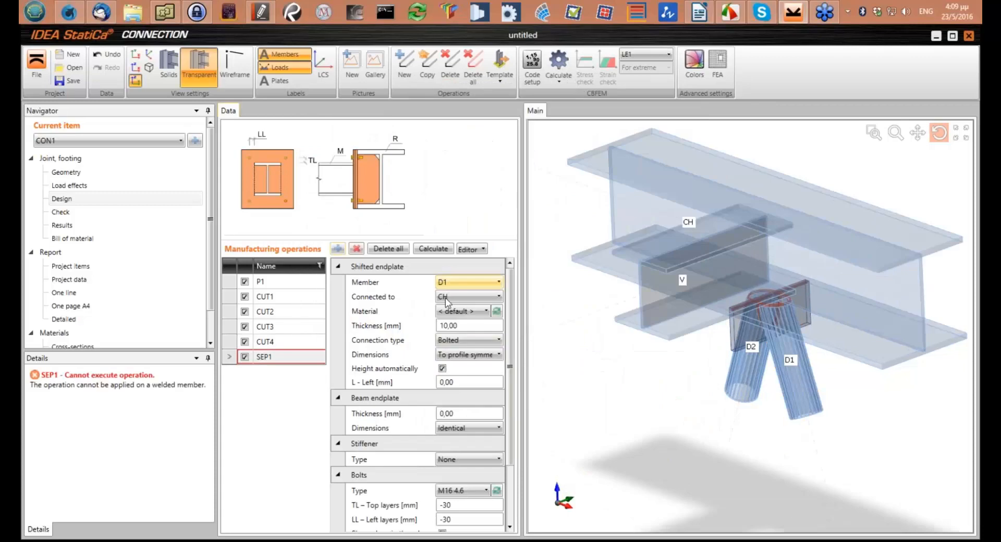
left_click(454, 285)
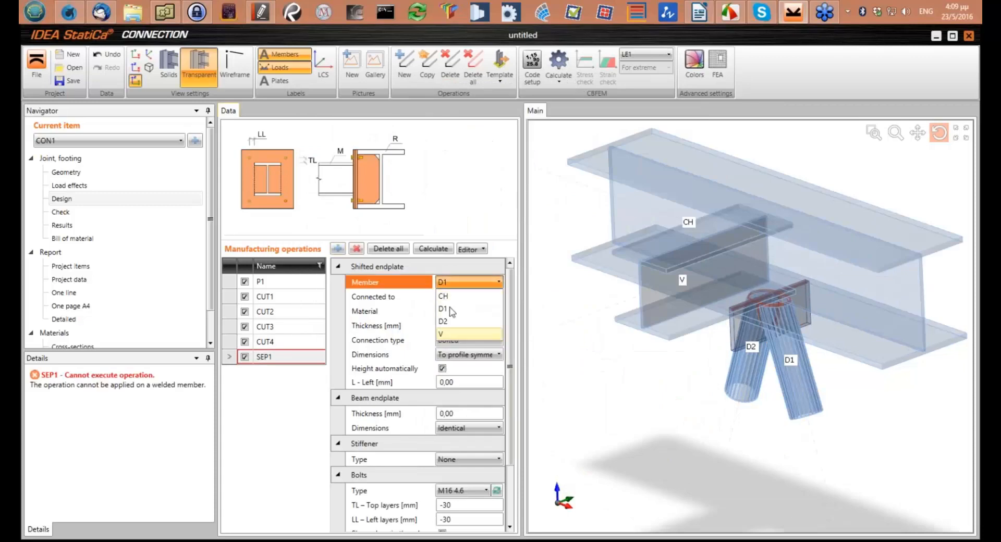
left_click(449, 301)
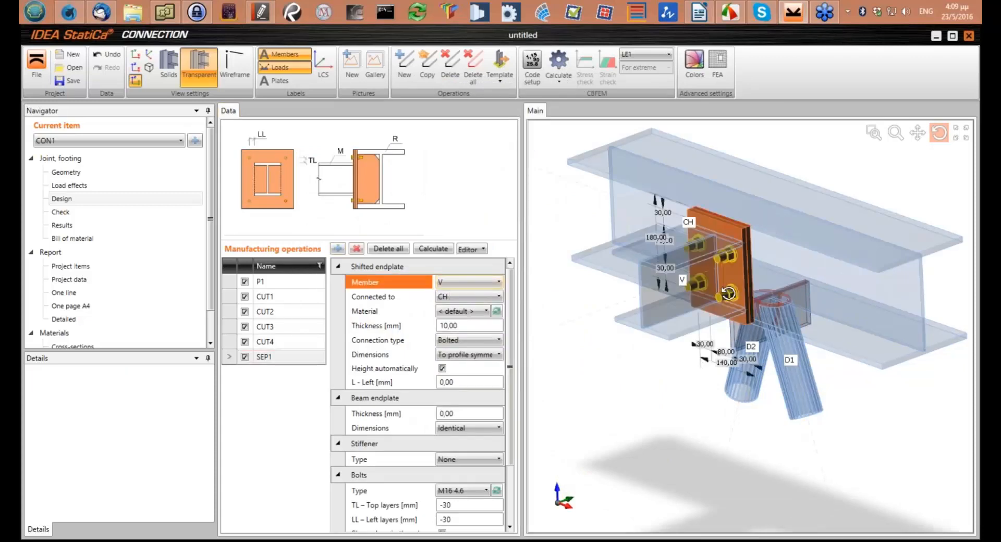
Set the shifted end plate's stiffener type to Full
mouse_move(729, 293)
left_mouse_down()
mouse_move(719, 281)
mouse_move(728, 278)
left_mouse_up()
scroll(728, 279, "up", 3)
left_click(470, 460)
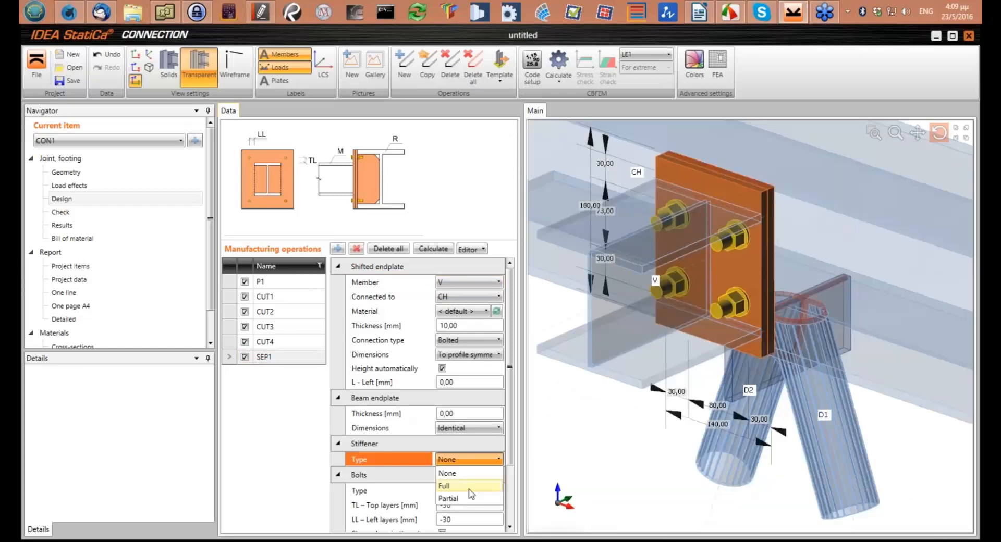
left_click(459, 486)
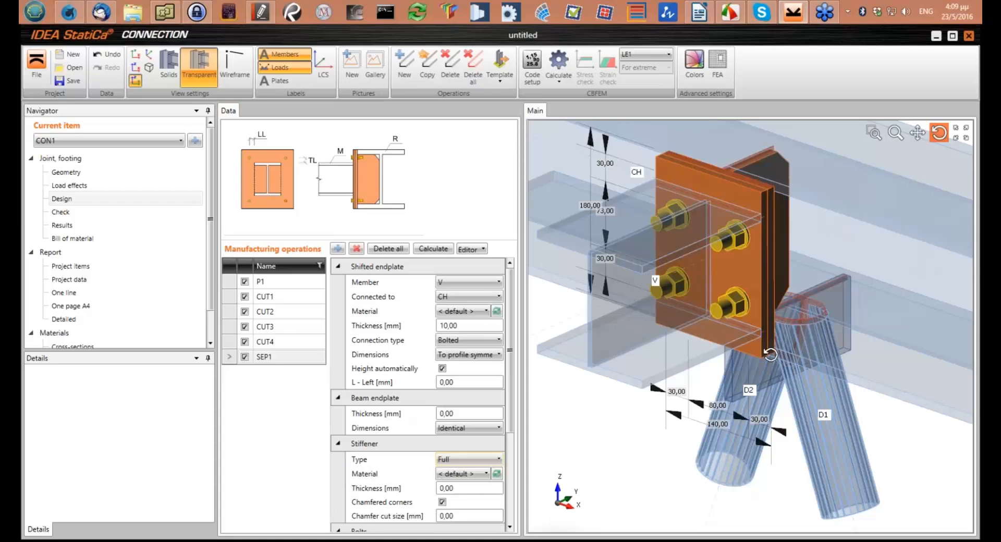
Inspect the bolted end plate and its stiffener from several sides, and delete the shifted end plate operation
left_click_drag(770, 355, 825, 264)
middle_click_drag(824, 264, 679, 274)
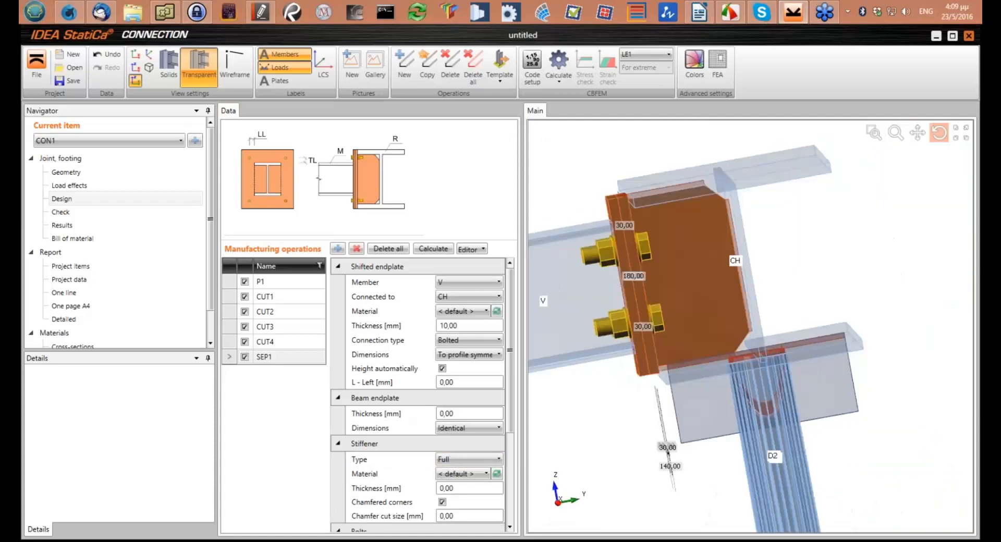
left_click_drag(679, 274, 718, 447)
scroll(760, 272, "down", 3)
middle_click_drag(718, 447, 717, 487)
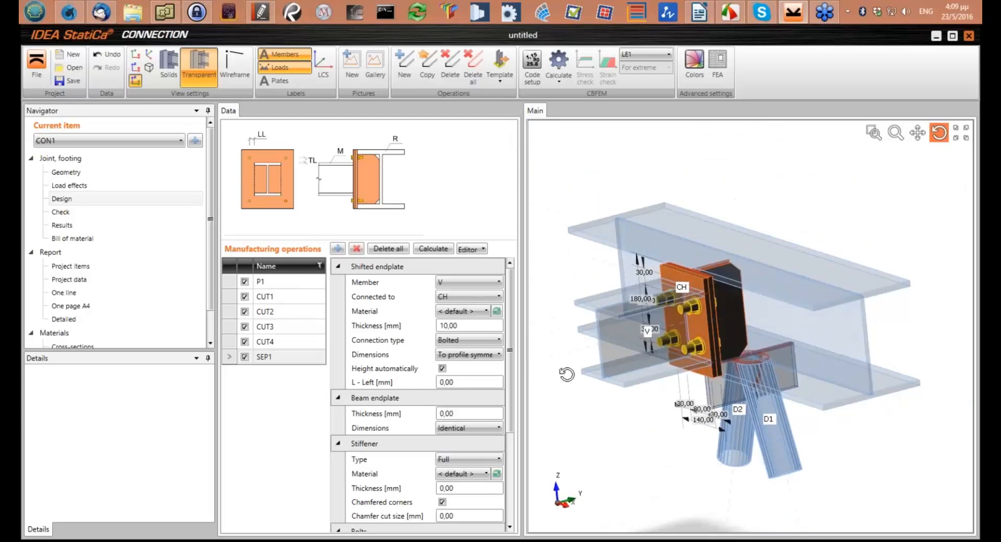
left_click(357, 249)
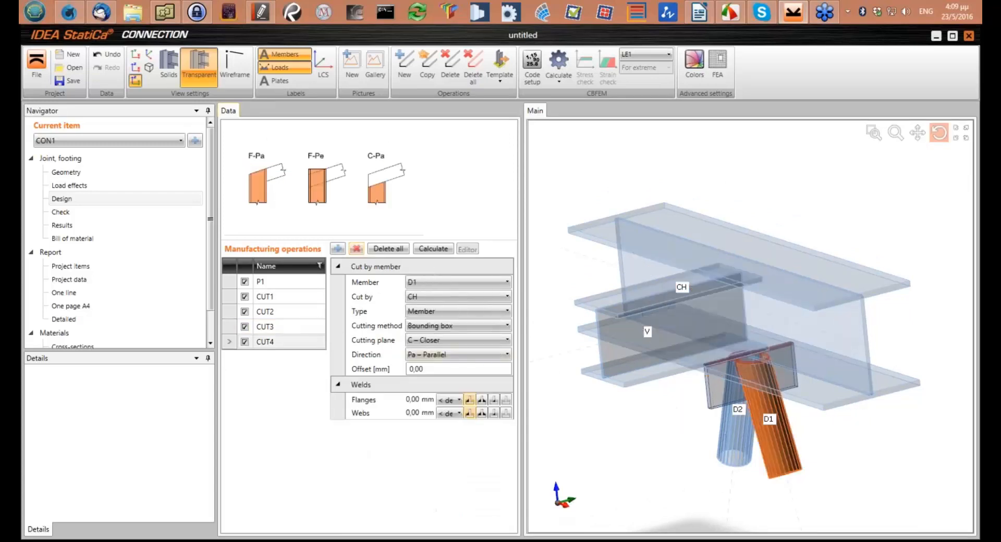
Add a stiffener operation on the chord CH and set its thickness to 10 mm
scroll(730, 329, "up", 4)
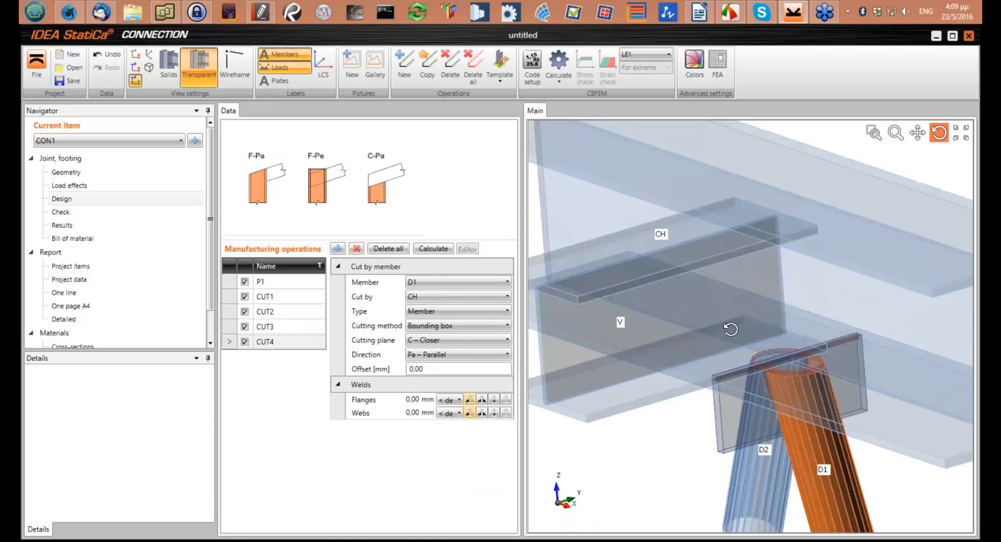
scroll(722, 337, "down", 2)
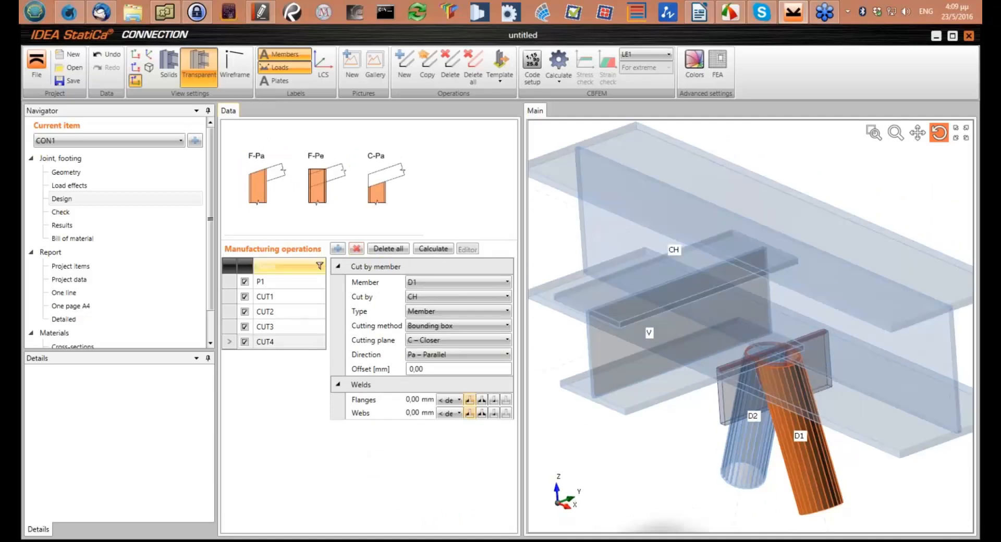
left_click(336, 251)
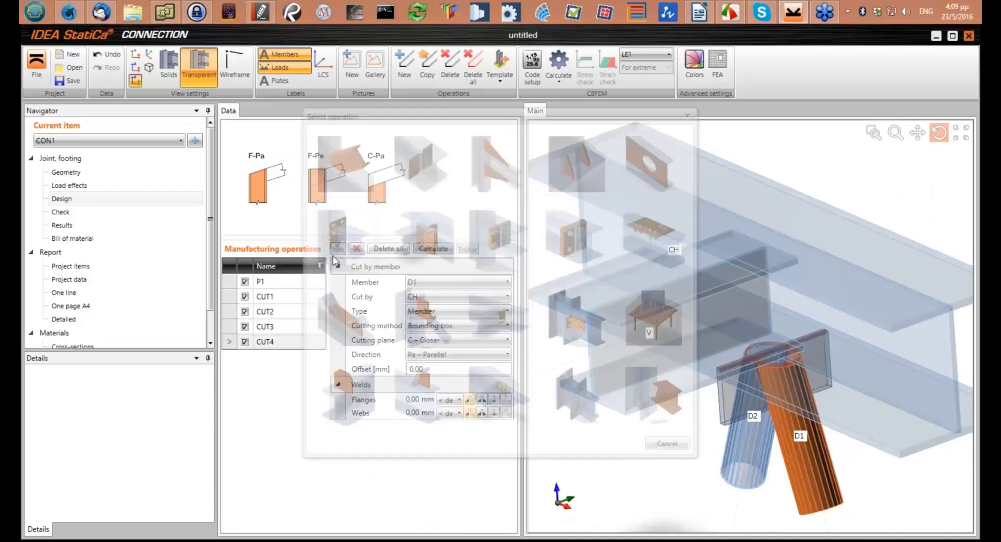
left_click(423, 165)
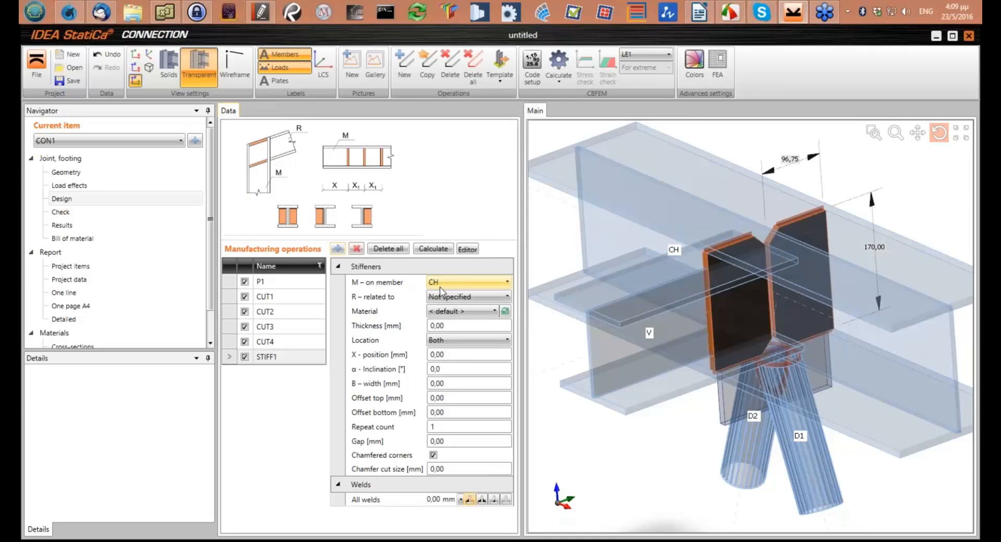
left_click(448, 325)
type("1")
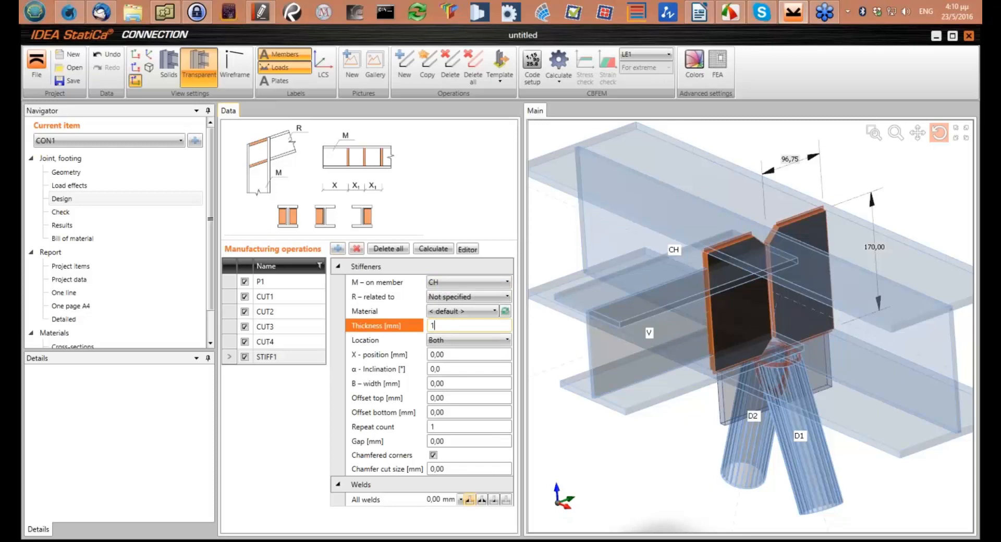
type("0")
key("Tab")
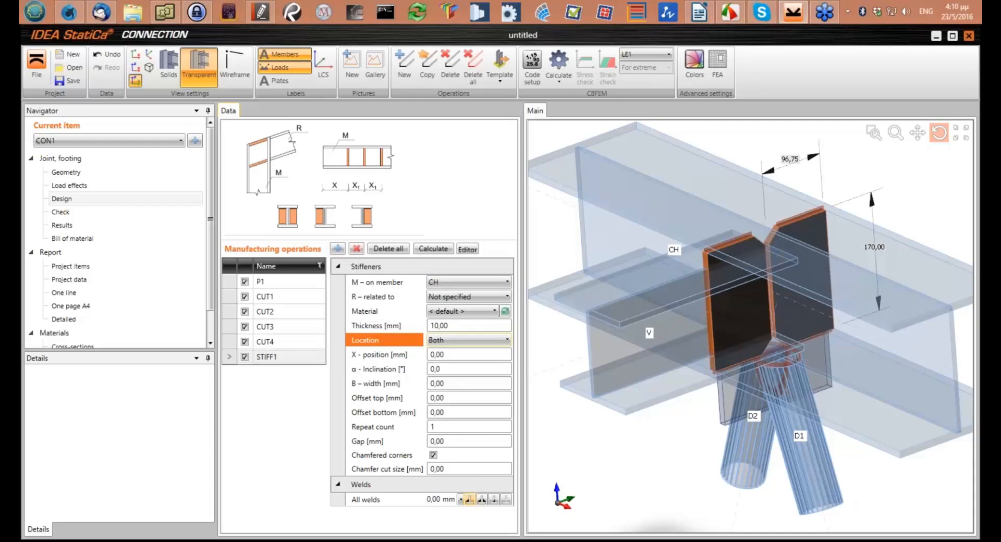
Set the chord stiffener's location to Front so it sits only on the side of member V
left_click(443, 341)
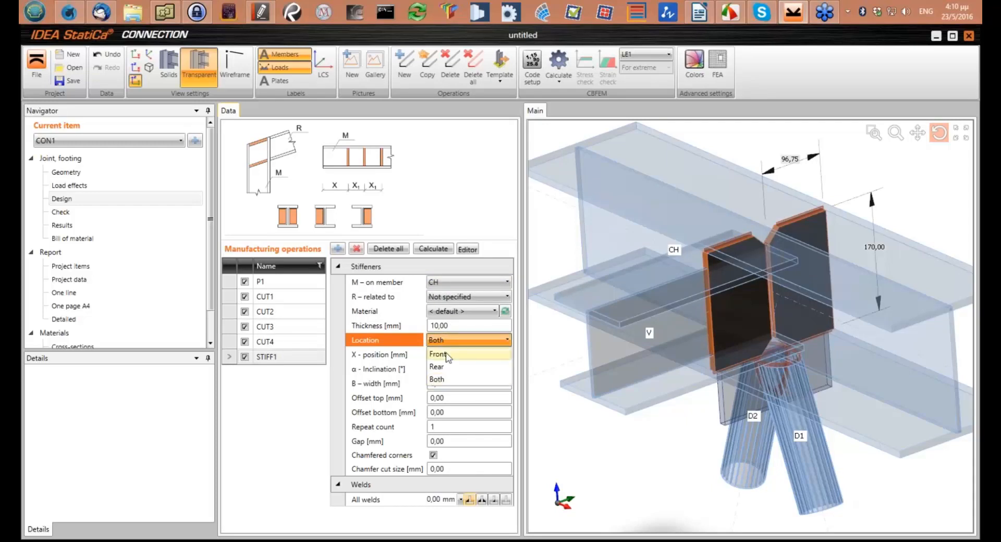
left_click(438, 354)
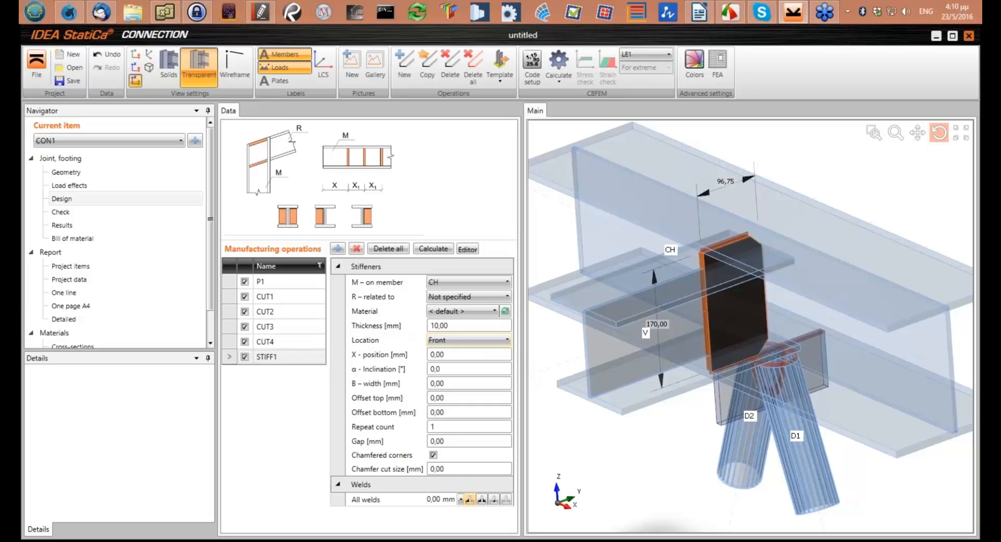
scroll(662, 269, "down", 2)
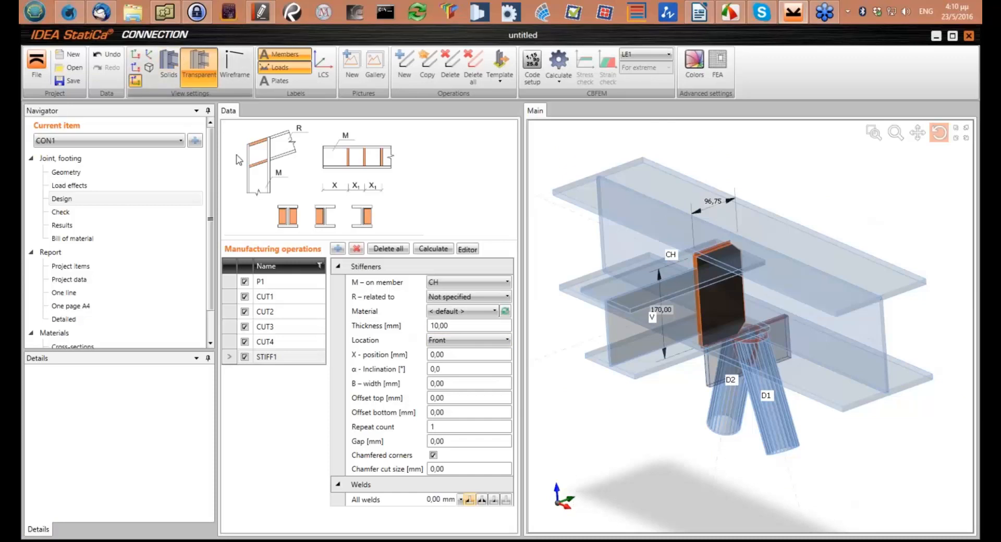
Set the width of the chord stiffener to 95 mm
left_click(136, 54)
scroll(740, 373, "up", 5)
middle_click_drag(842, 299, 721, 393)
scroll(742, 373, "down", 5)
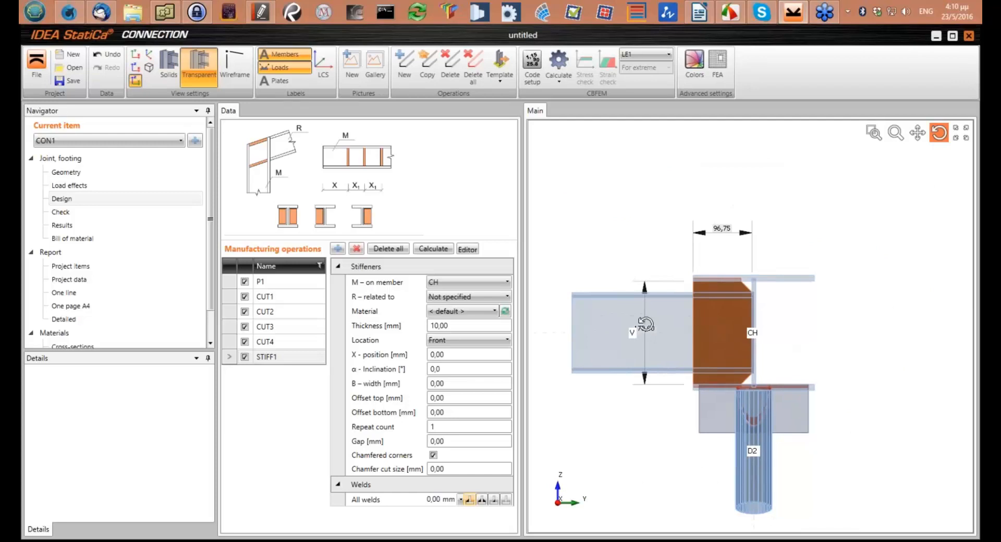
left_click(440, 383)
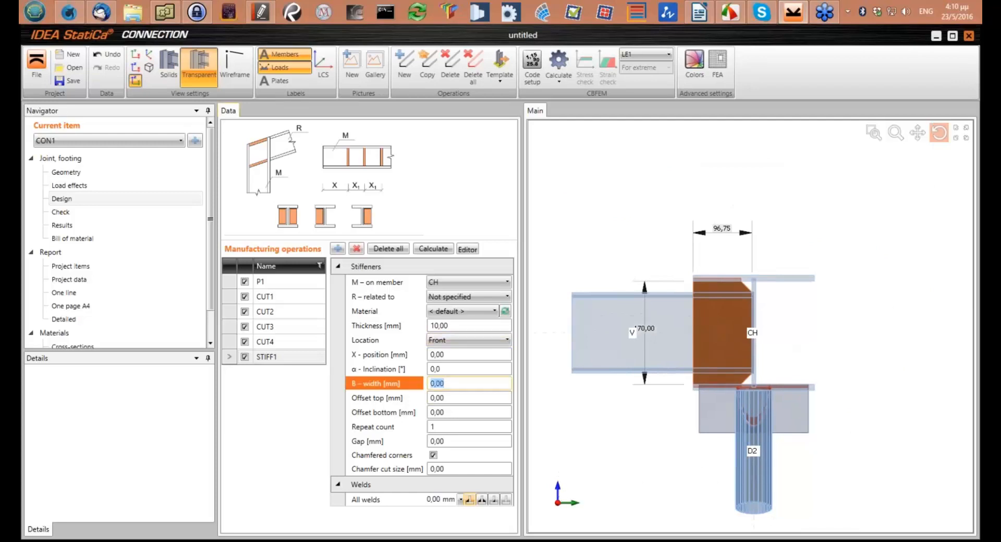
type("95")
key("Tab")
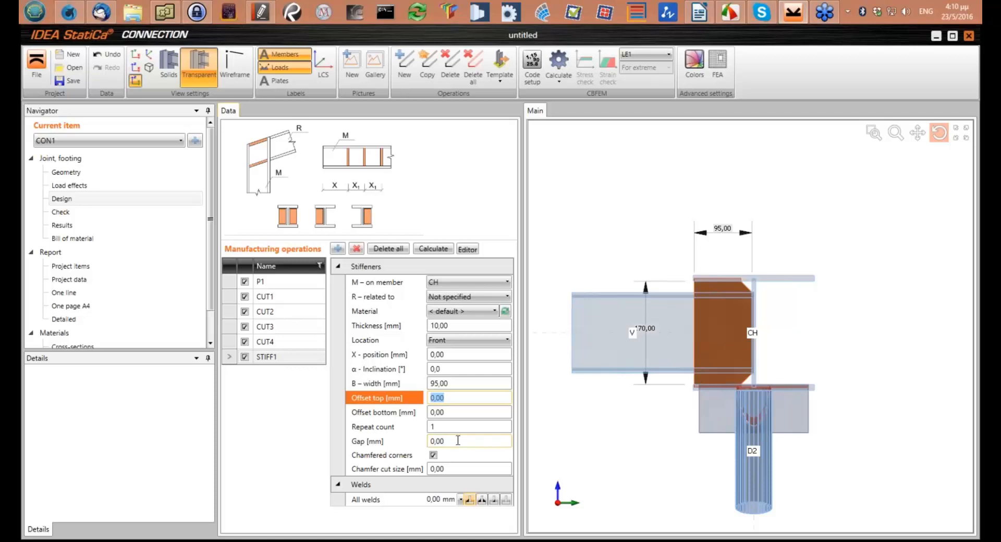
Add a connecting plate operation and assign it to member V
left_click_drag(669, 354, 623, 336)
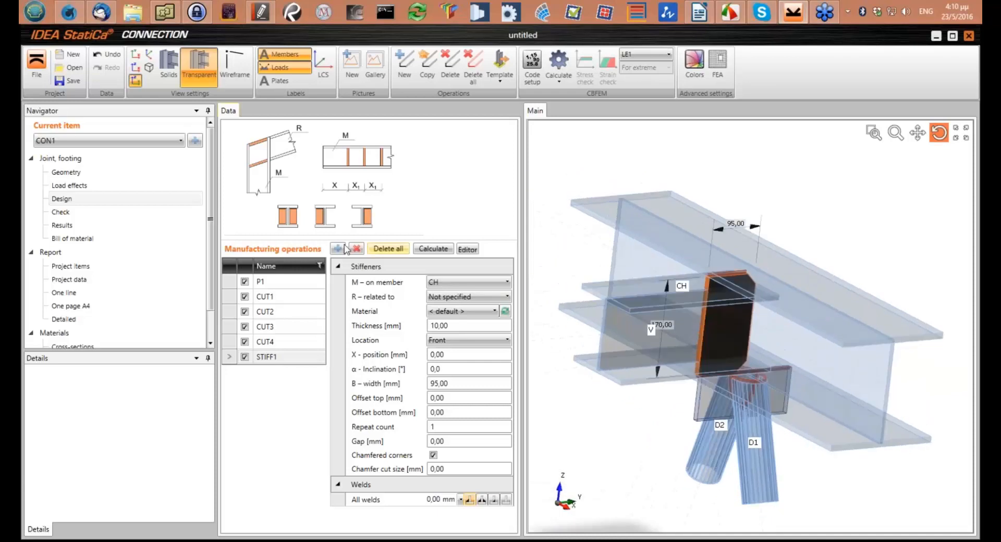
left_click(338, 249)
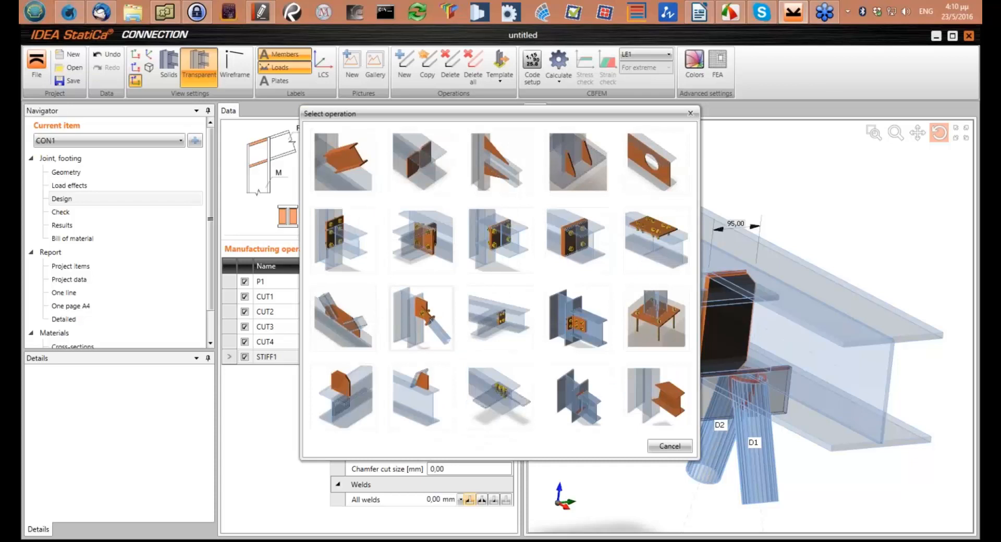
left_click(422, 318)
left_click(485, 282)
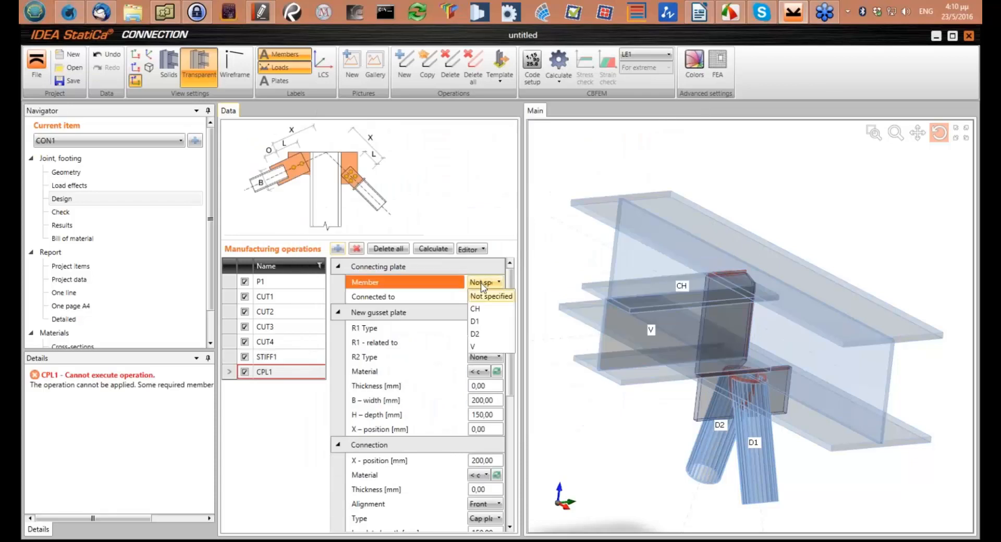
left_click(475, 347)
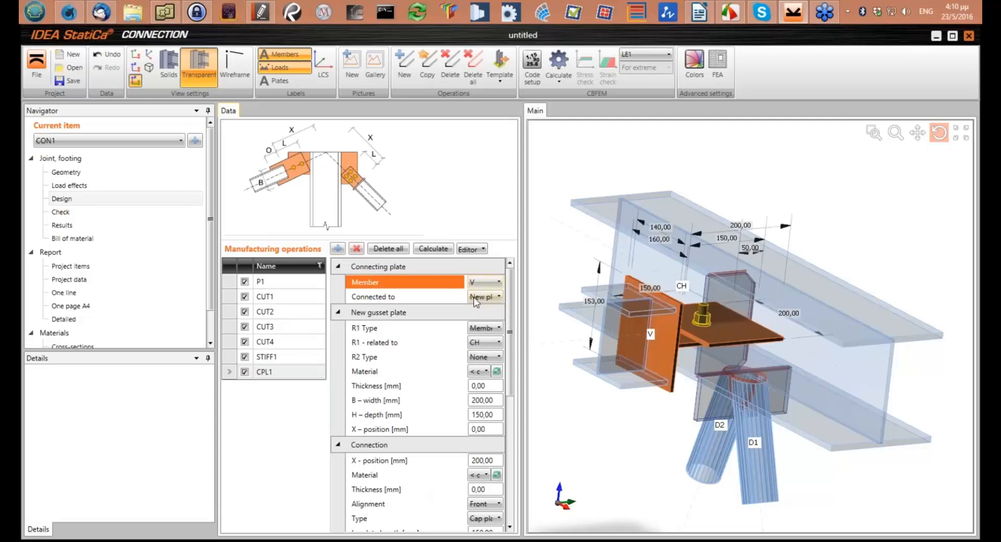
Connect member V's connecting plate to an existing plate, choosing the stiffener STIFF1
left_click(485, 297)
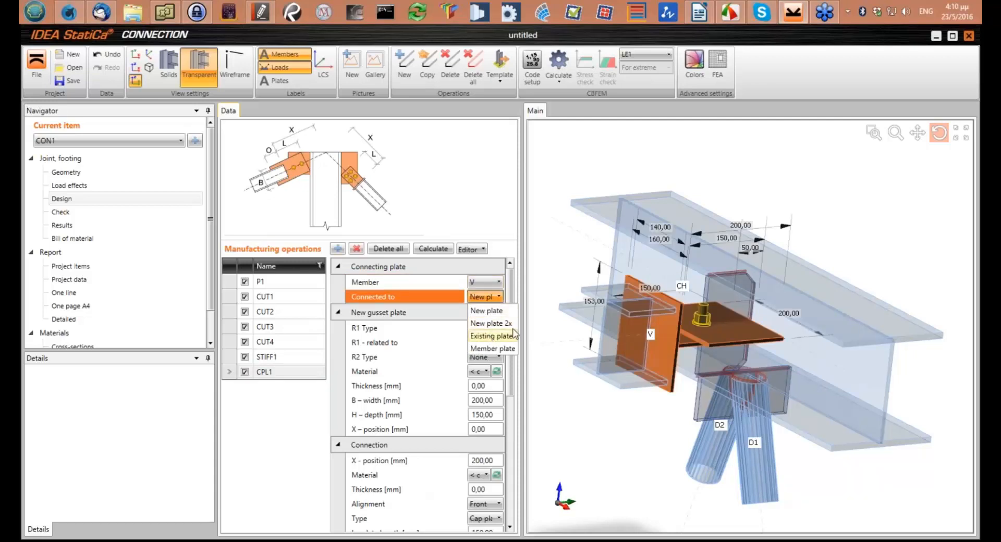
left_click(513, 334)
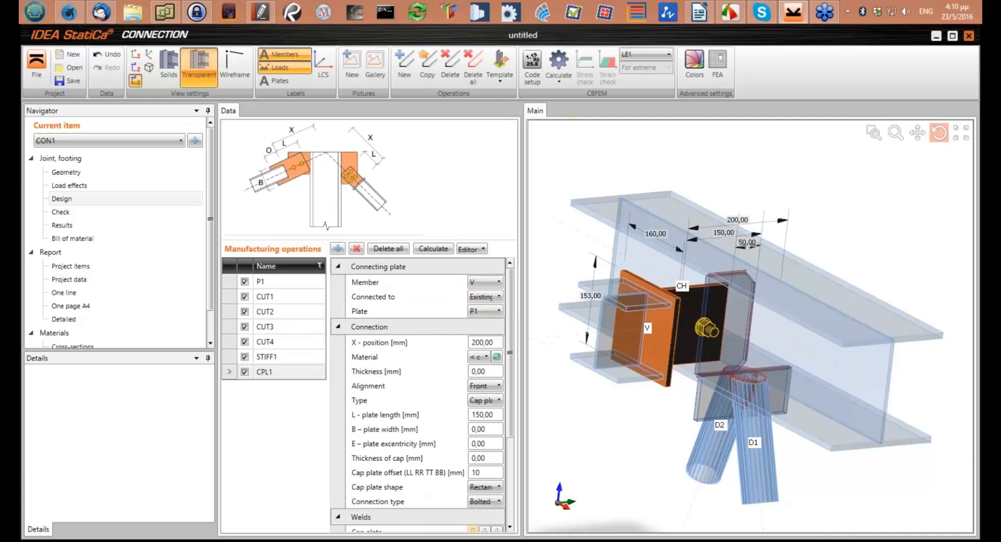
left_click_drag(522, 339, 570, 339)
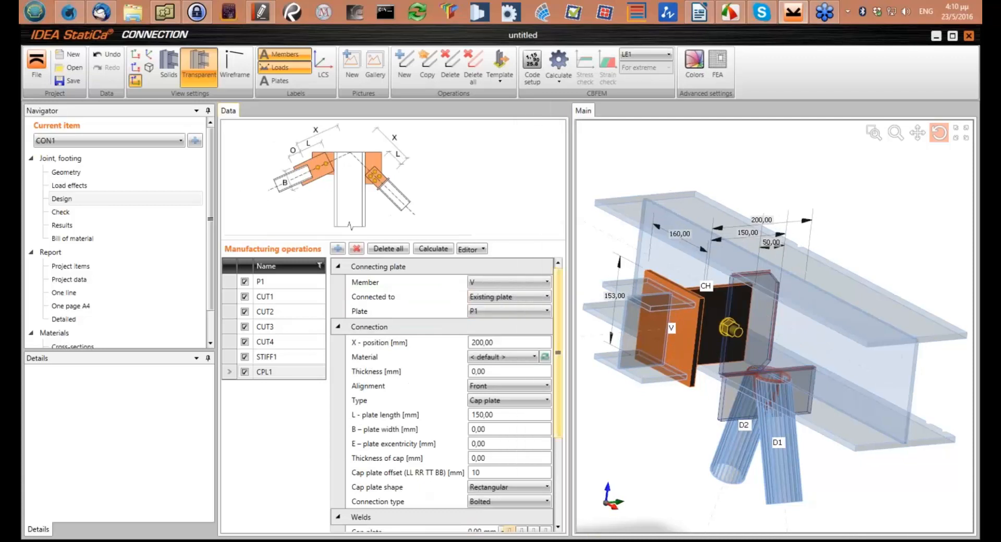
left_click(484, 313)
left_click(487, 339)
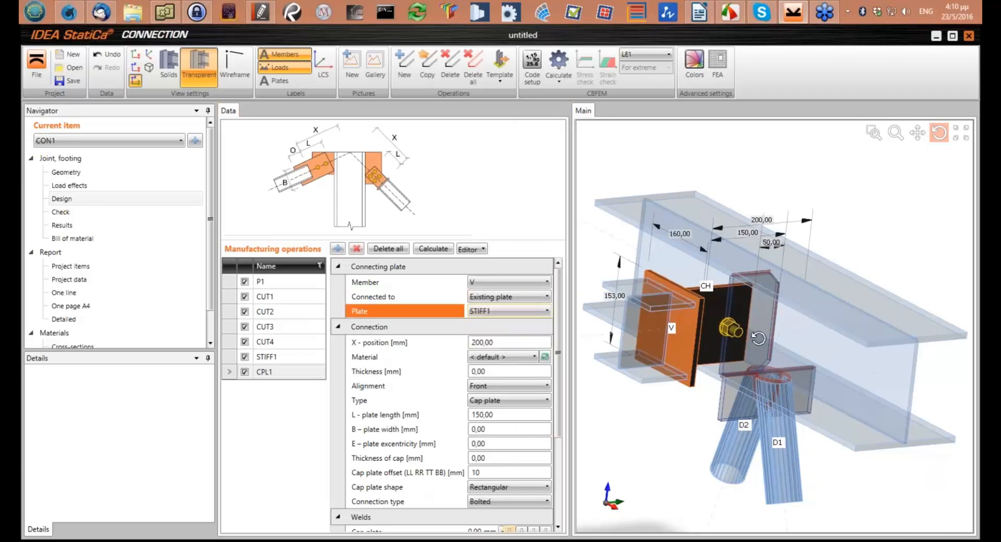
Set the connecting plate's length to 100 mm and its width to 140 mm
left_click_drag(758, 339, 740, 339)
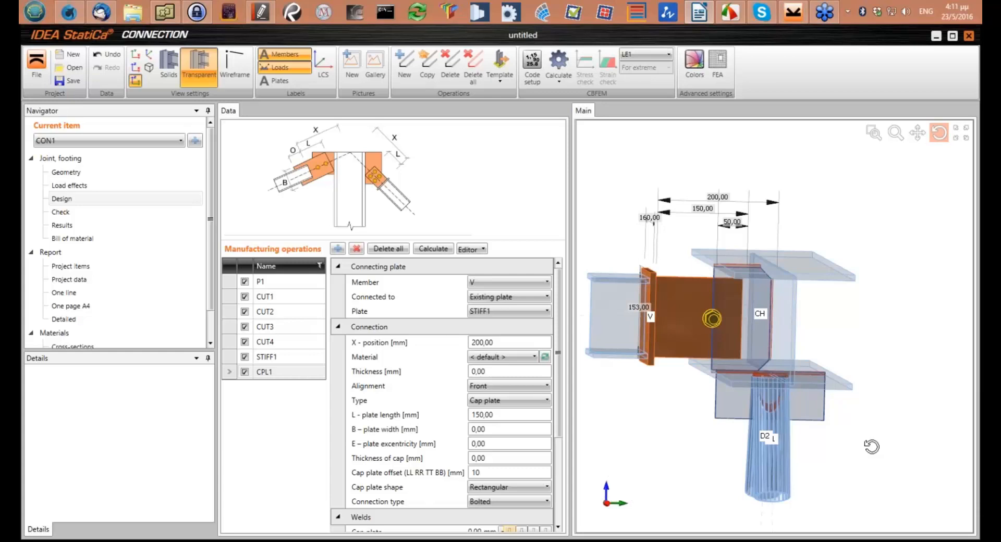
left_click(136, 55)
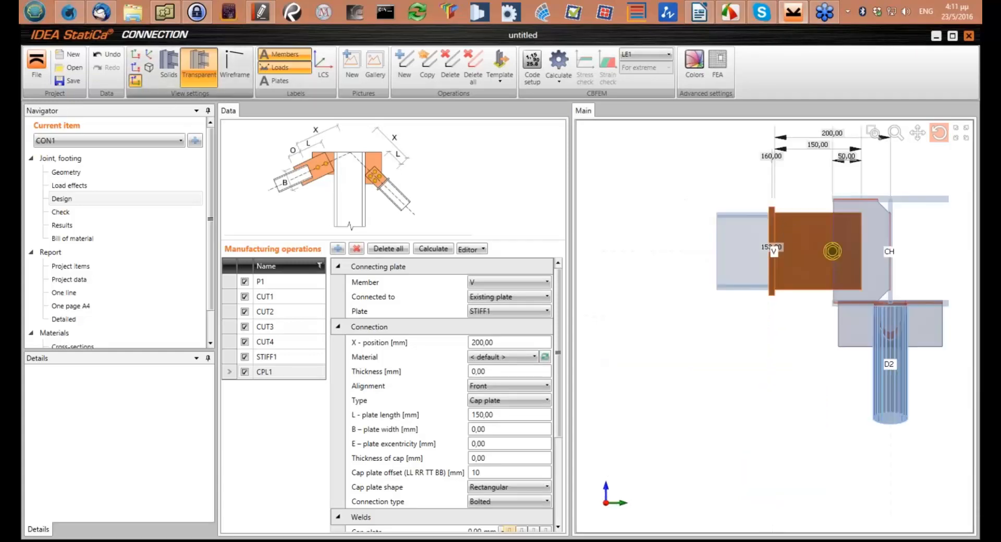
middle_click_drag(852, 231, 769, 259)
scroll(744, 230, "up", 2)
middle_click_drag(744, 230, 774, 192)
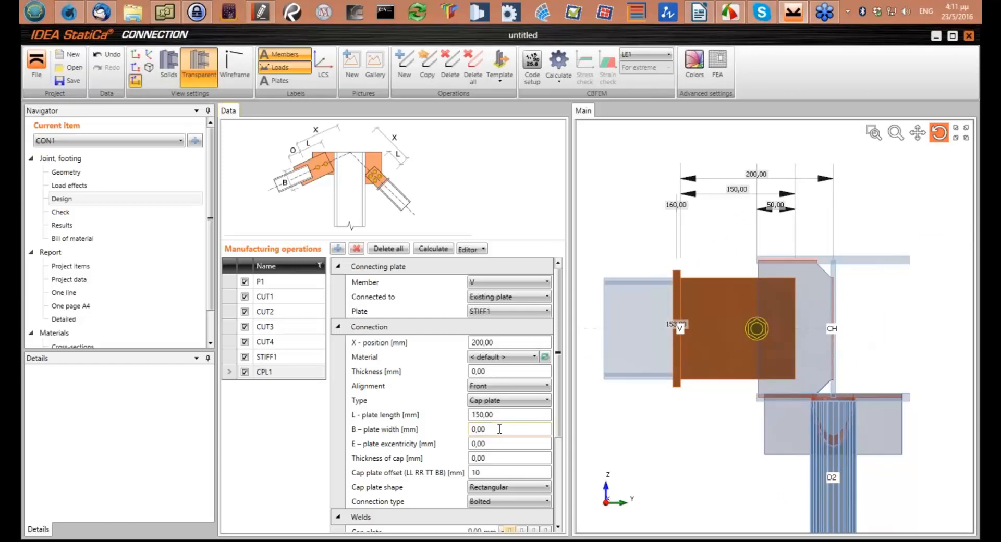
left_click(511, 414)
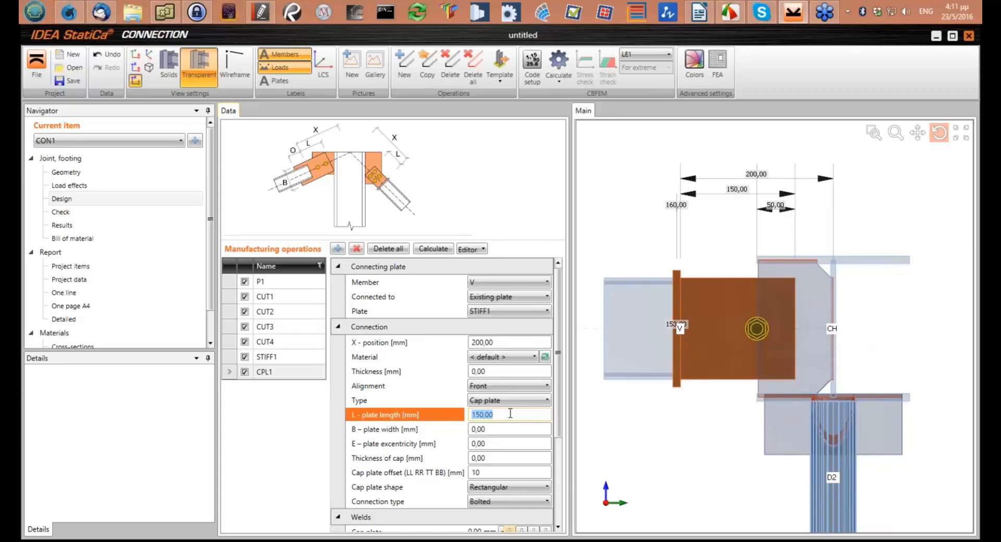
type("100")
key("Tab")
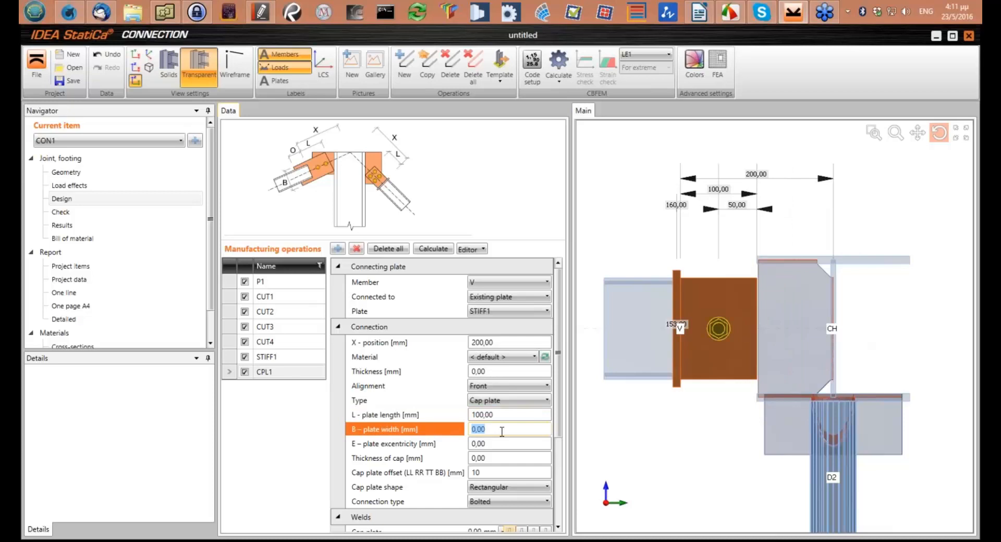
type("140")
key("Tab")
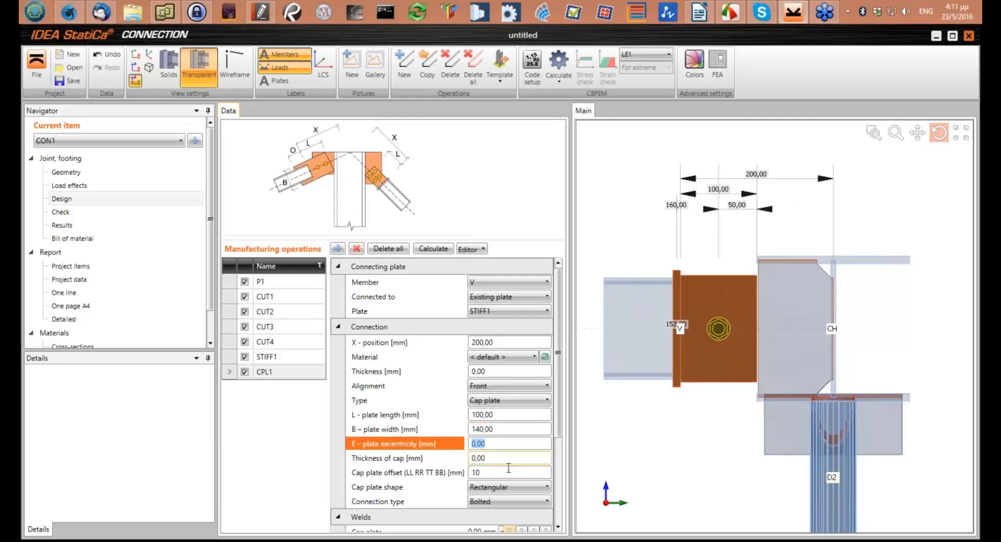
Set the X-position of member V's connecting plate to 120 mm
left_click(701, 332)
mouse_move(701, 333)
left_mouse_down()
mouse_move(709, 313)
mouse_move(704, 344)
mouse_move(694, 329)
mouse_move(726, 351)
mouse_move(701, 333)
left_mouse_up()
left_click(512, 342)
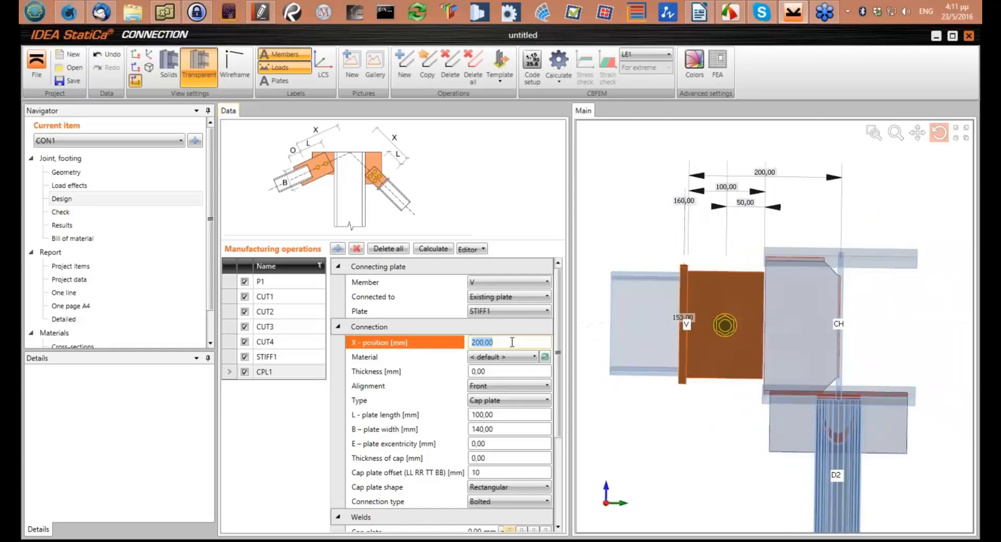
type("120")
key("Tab")
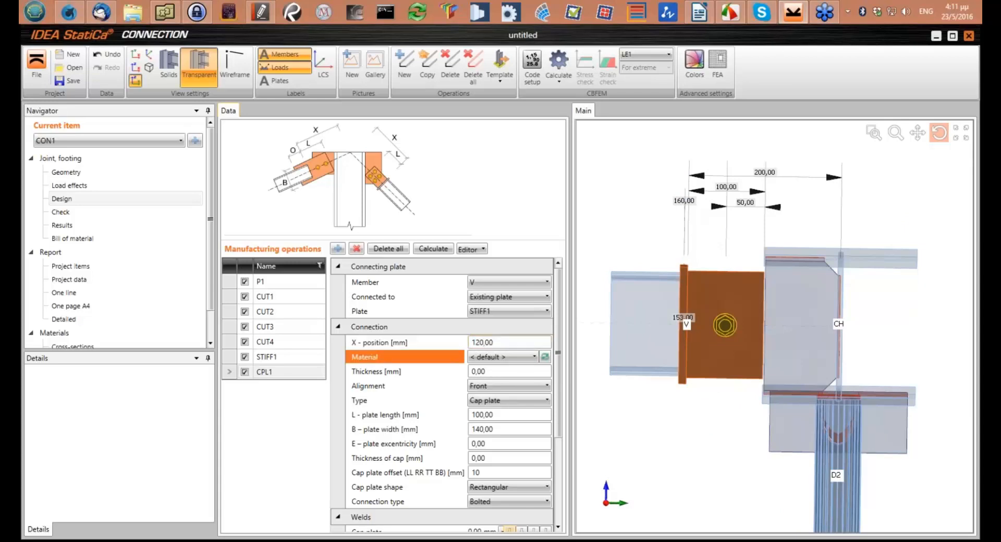
Set the connecting plate's bolt rows to -30 60 and the bolt position to 40 mm
left_click(137, 87)
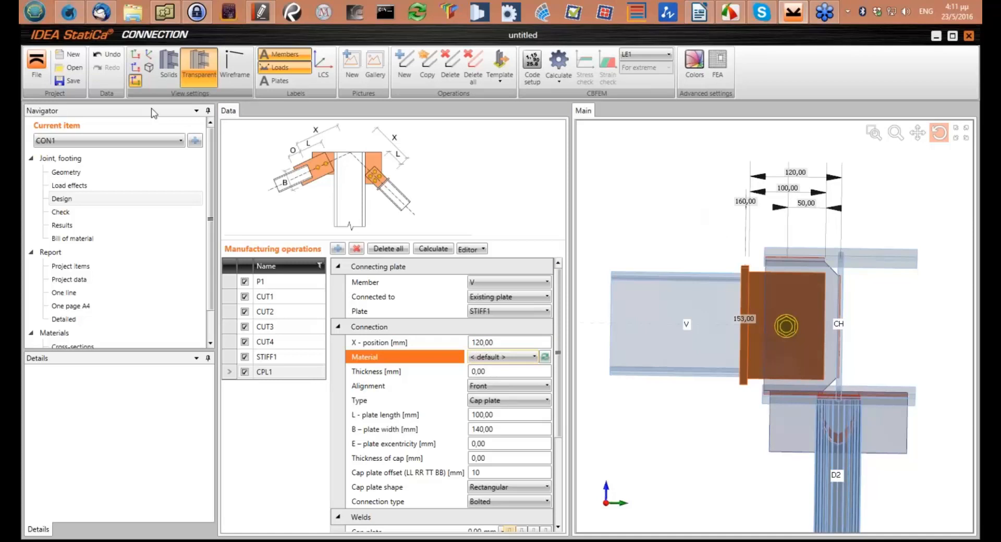
middle_click_drag(911, 232, 819, 345)
scroll(840, 299, "up", 4)
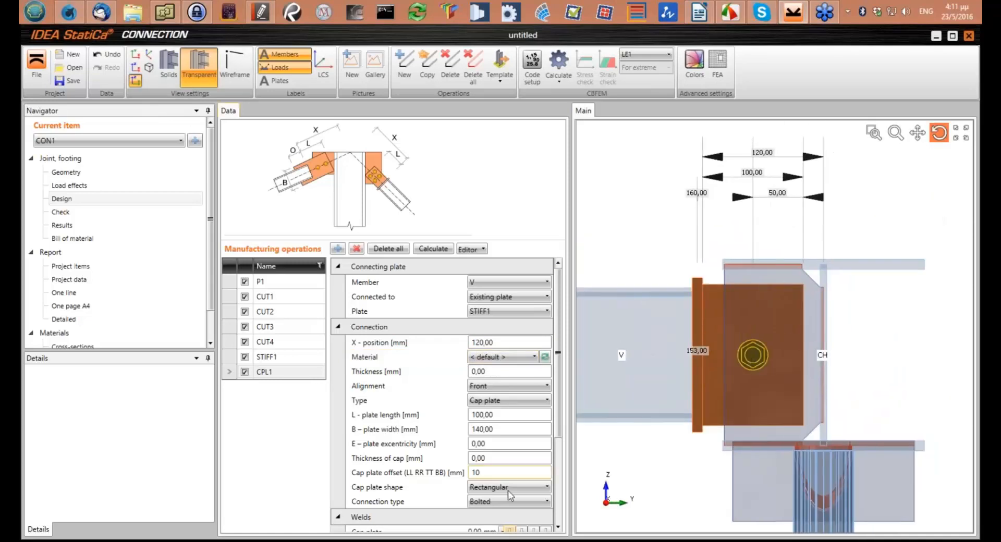
left_click_drag(561, 390, 567, 487)
left_click(497, 469)
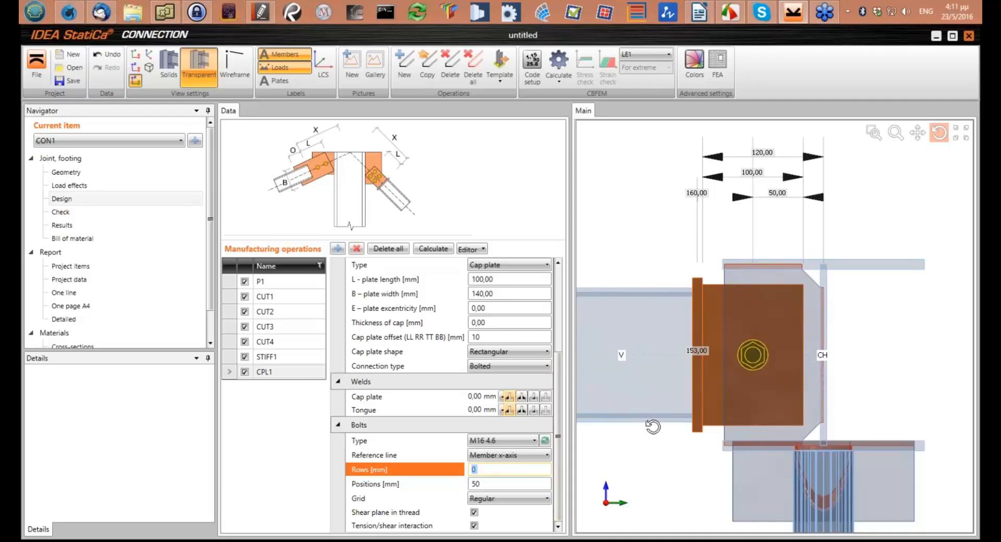
type("-30 60")
key("Tab")
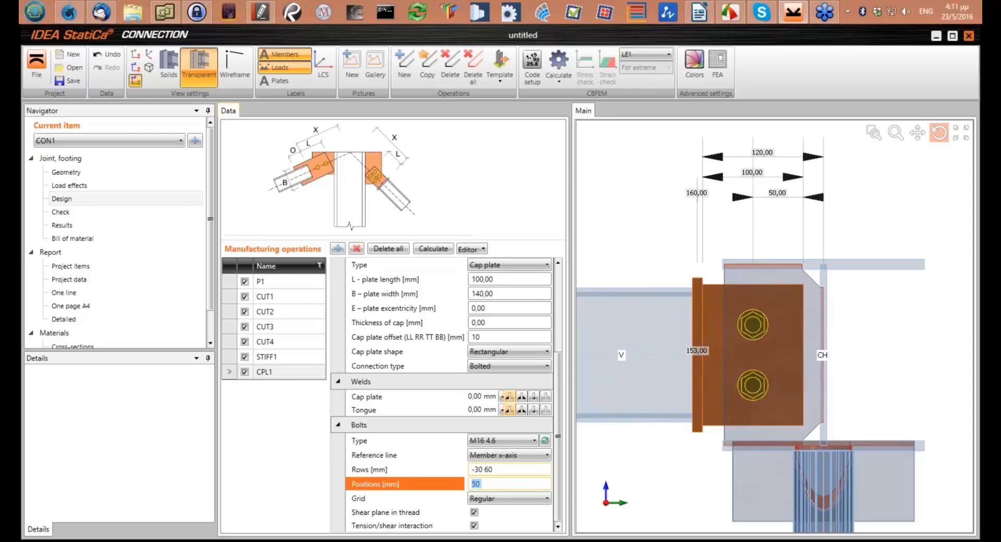
type("40")
key("Tab")
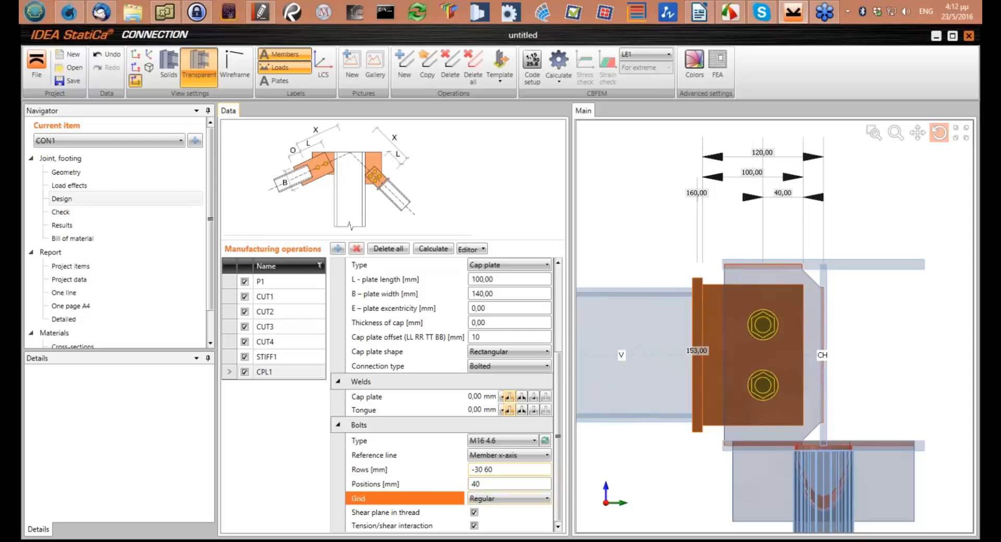
Examine the bolted connection between member V's cap plate and the chord stiffener, both close up and as a whole
left_click_drag(676, 356, 748, 339)
scroll(748, 338, "up", 5)
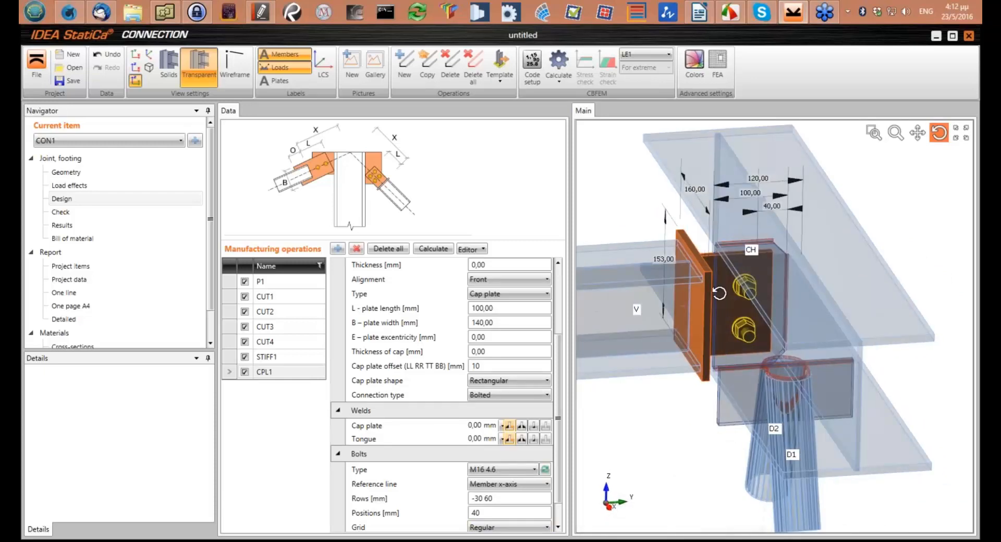
scroll(719, 293, "up", 3)
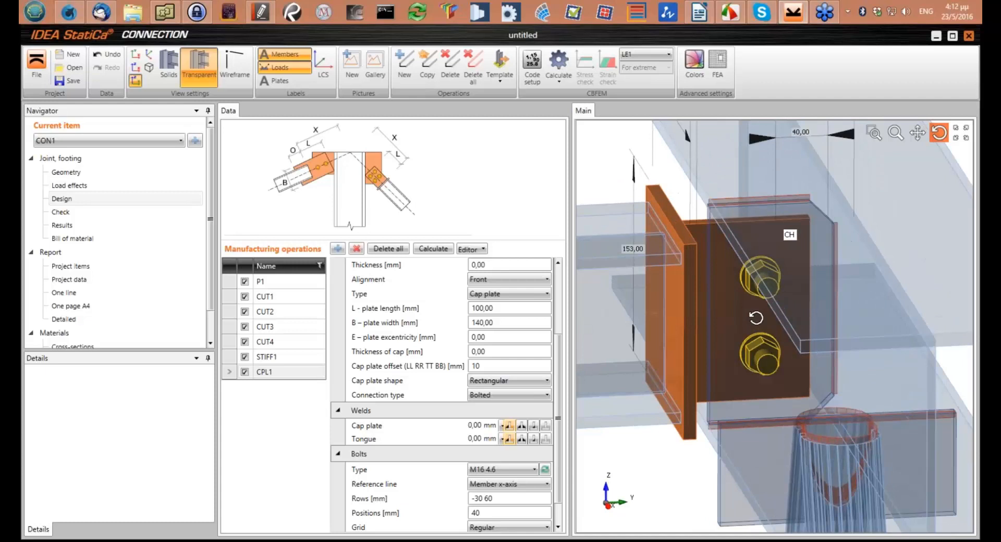
scroll(756, 318, "down", 4)
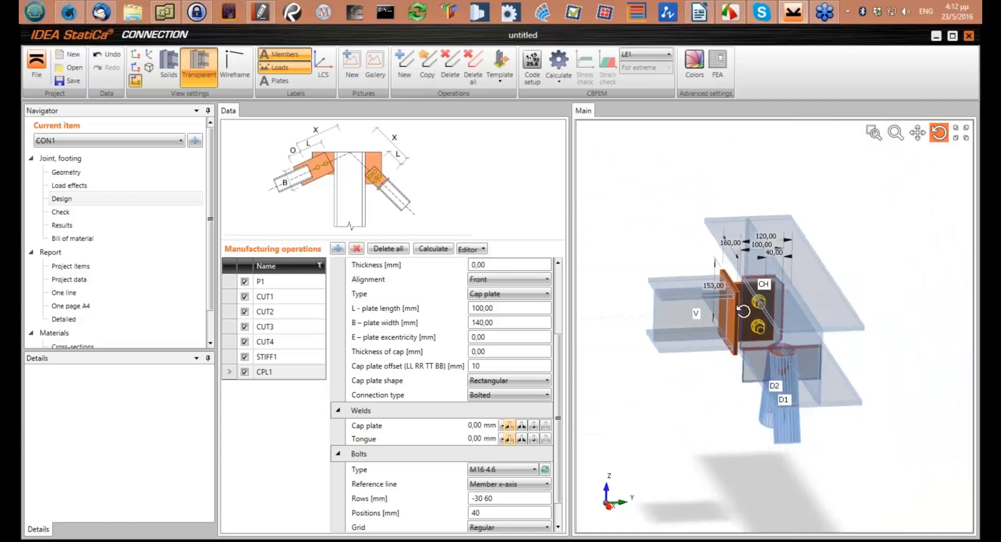
scroll(746, 328, "down", 2)
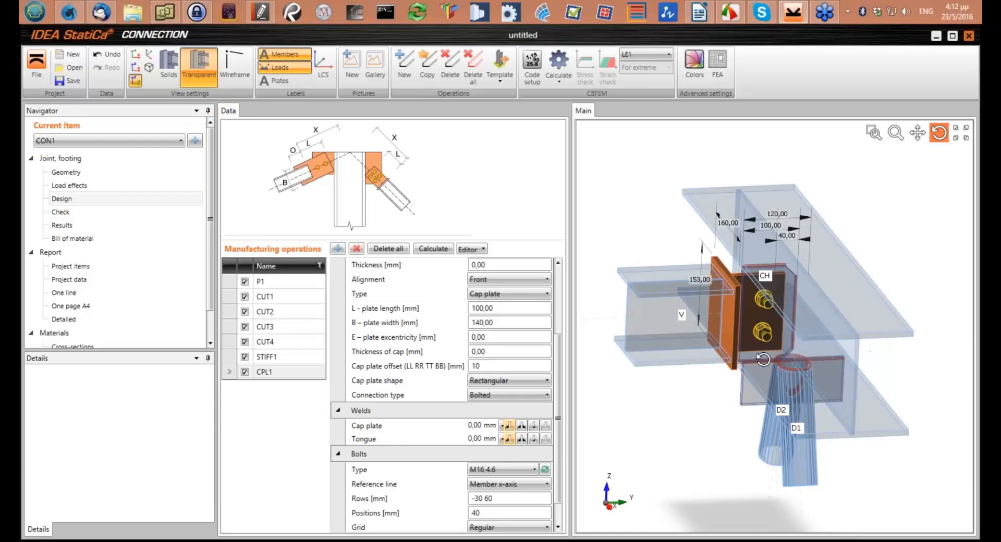
left_click_drag(763, 359, 765, 360)
Open the load effects and examine the internal forces table for LE1 together with the members and supported chord ends
left_click(82, 186)
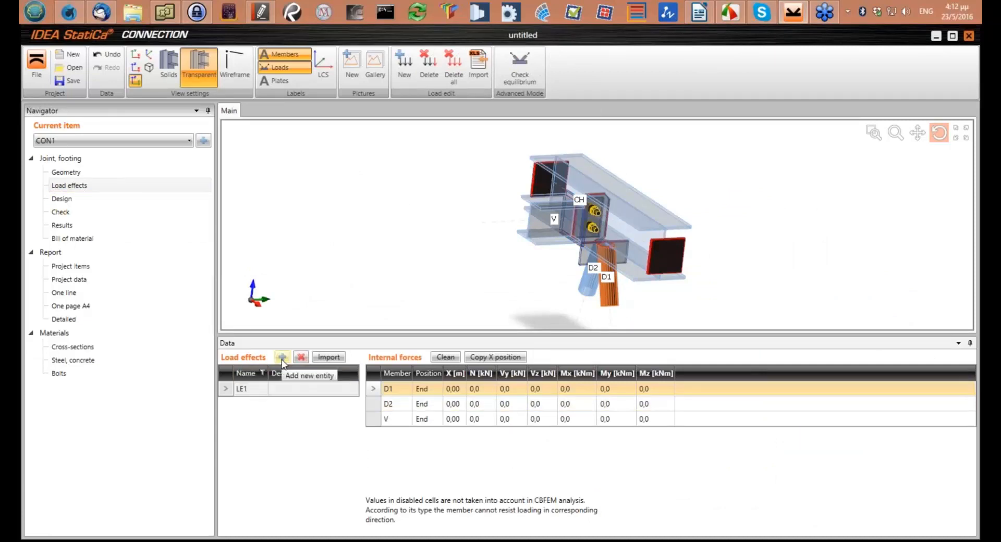
left_click_drag(674, 263, 439, 308)
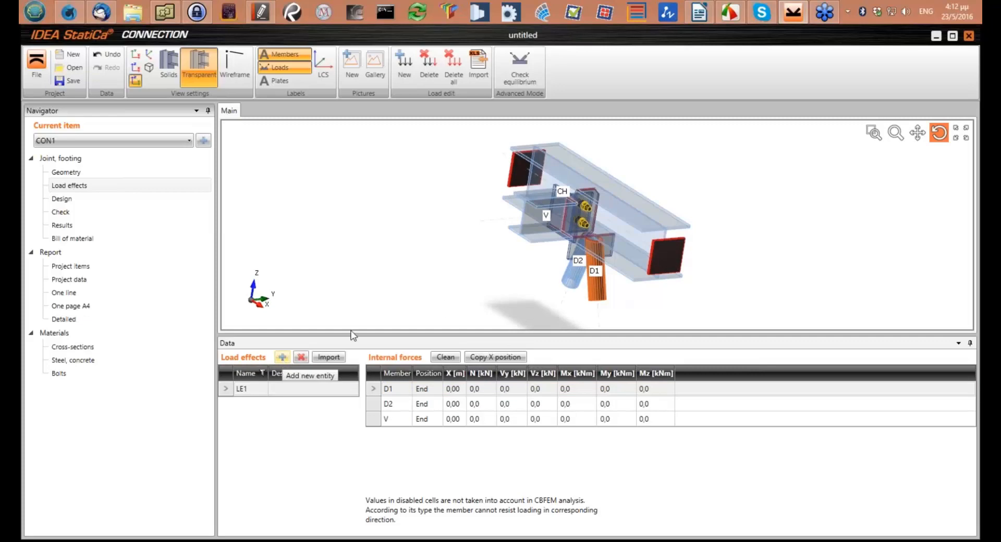
left_click_drag(573, 259, 574, 258)
scroll(574, 258, "up", 2)
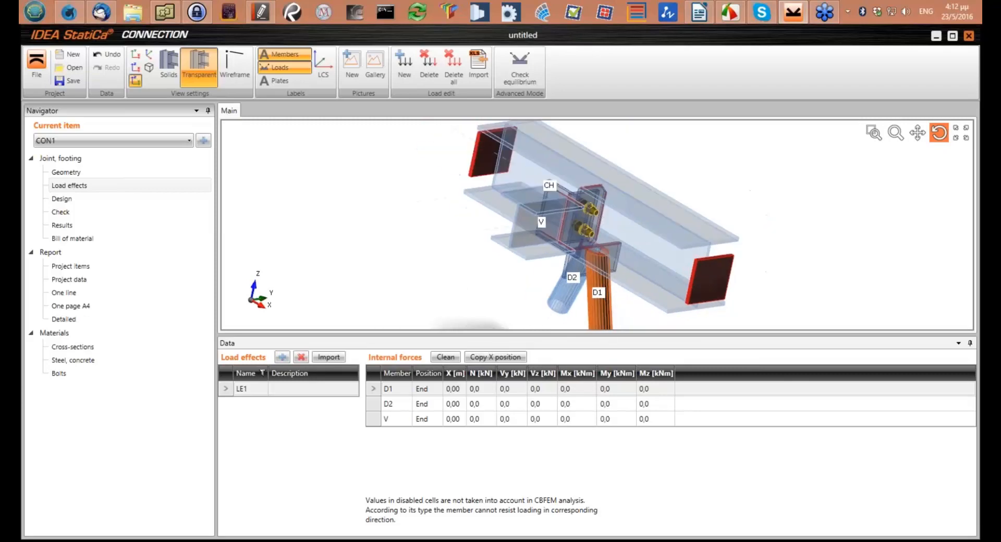
scroll(599, 287, "down", 2)
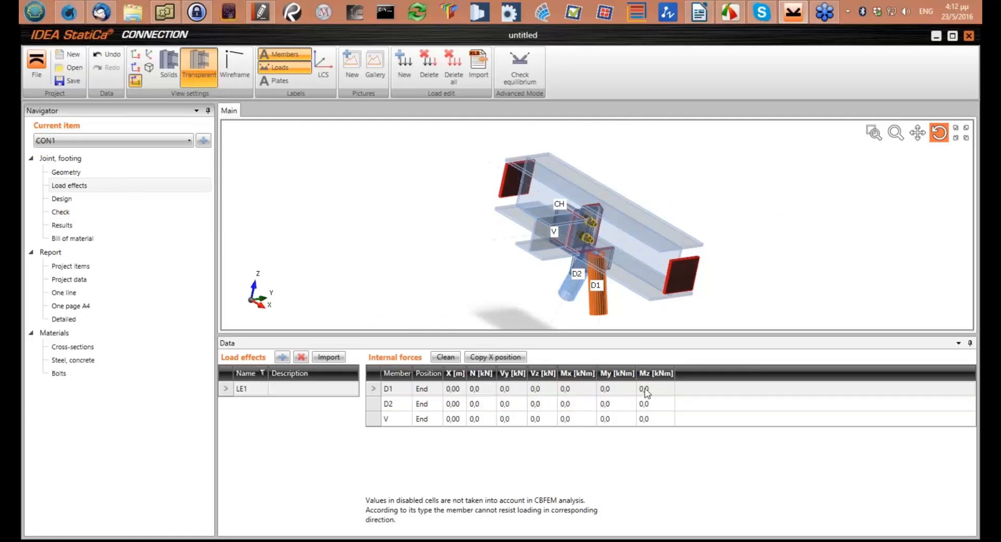
left_click_drag(702, 232, 657, 297)
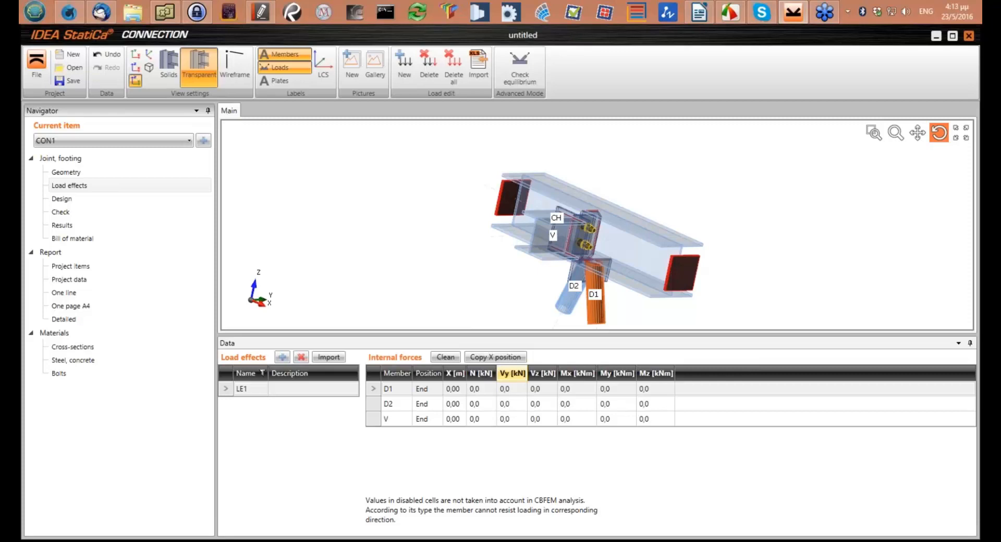
left_click_drag(722, 259, 657, 280)
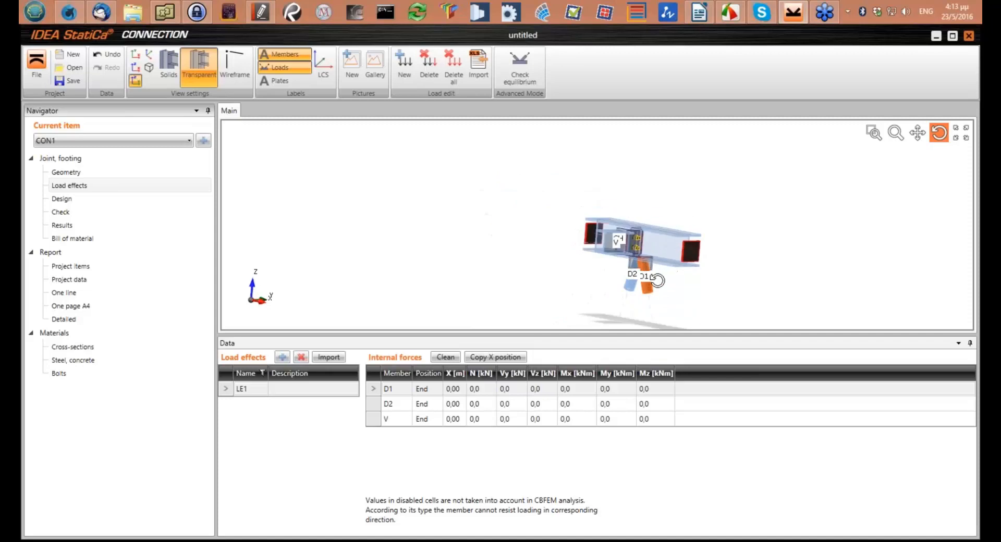
scroll(657, 281, "up", 3)
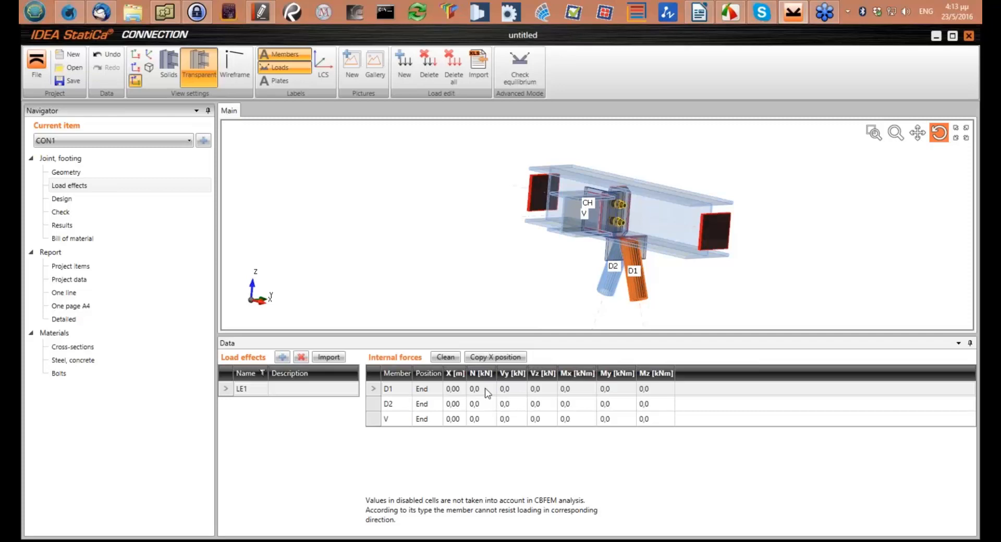
Set the model type of members D1 and D2 to N in the joint geometry
left_click(67, 171)
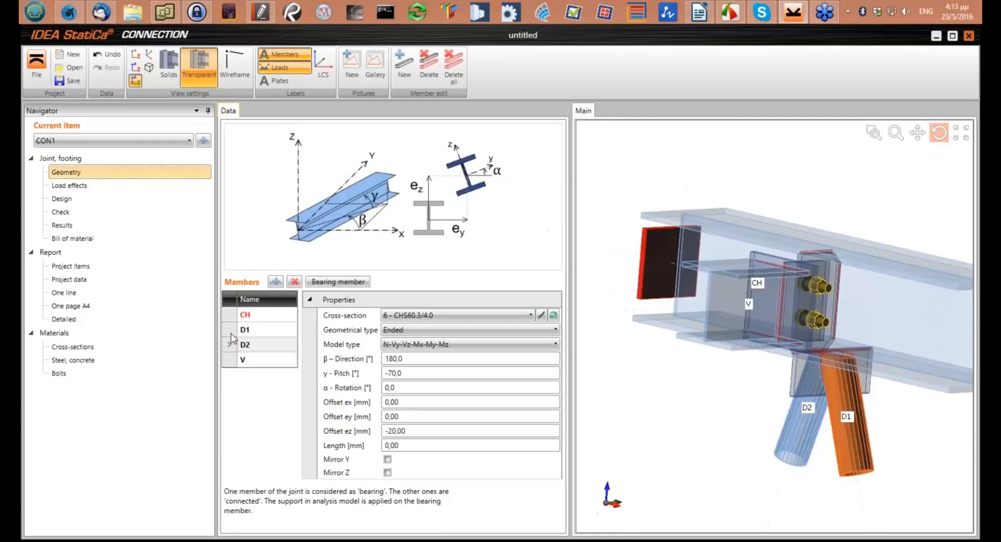
left_click(415, 345)
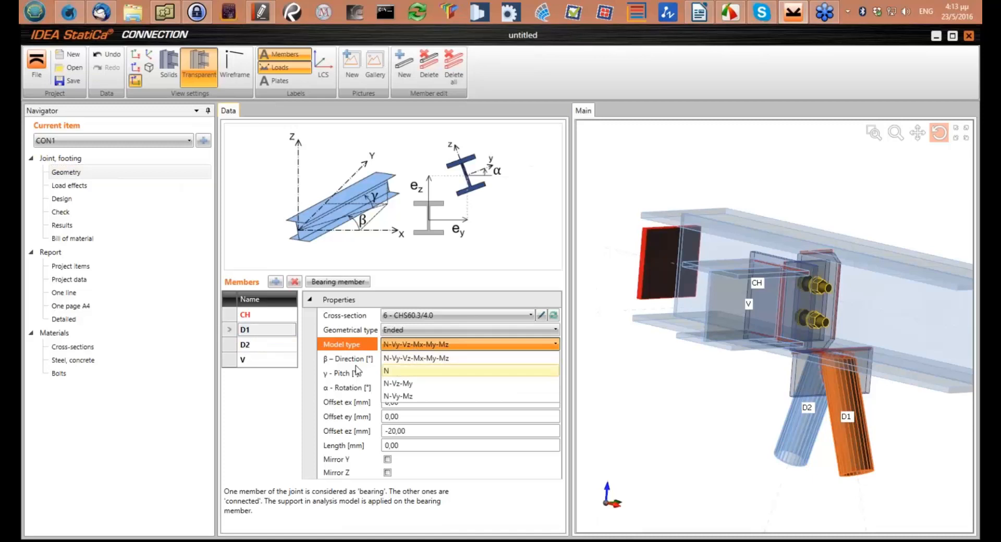
left_click(396, 370)
left_click(257, 345)
left_click(407, 345)
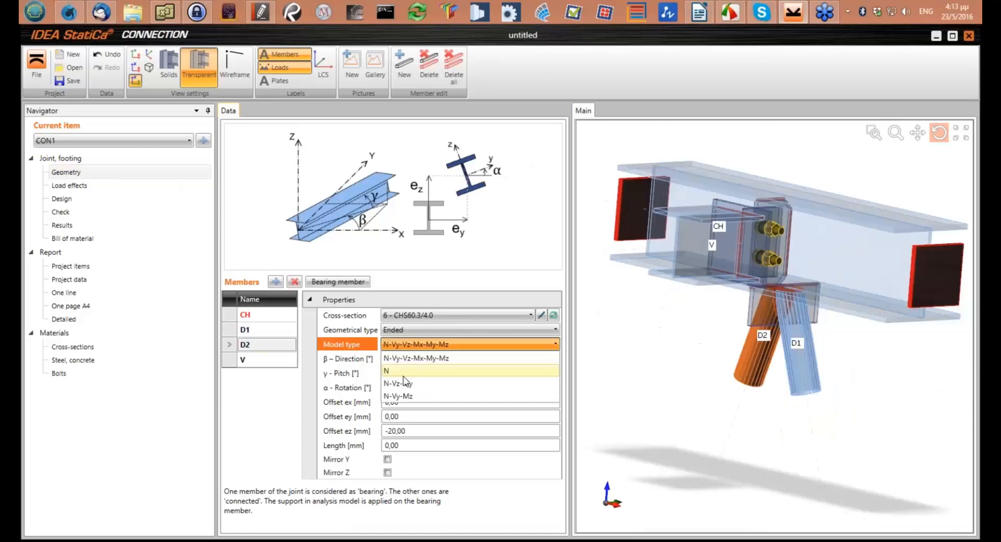
left_click(404, 375)
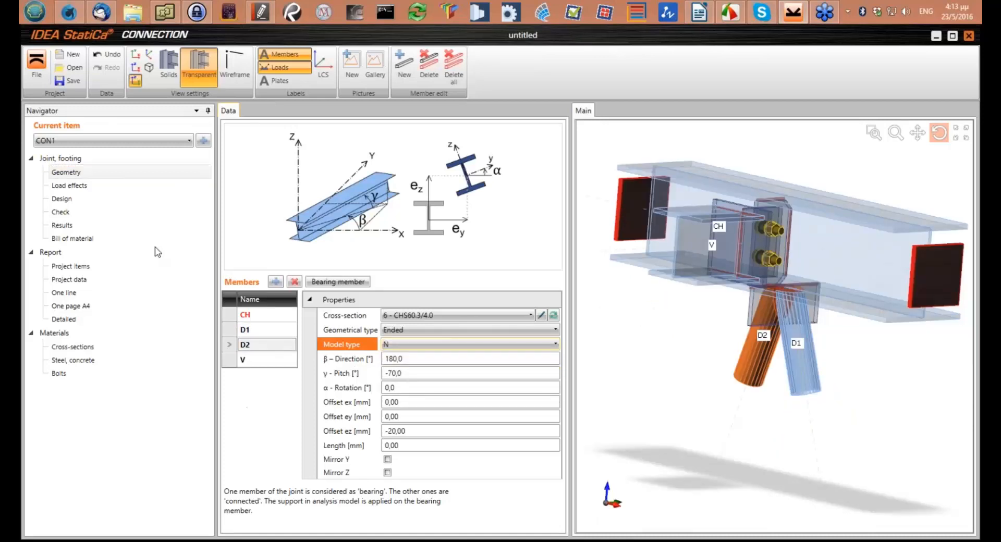
Enter a normal force N of 20 kN for members D1 and D2 in load effect LE1
left_click(70, 185)
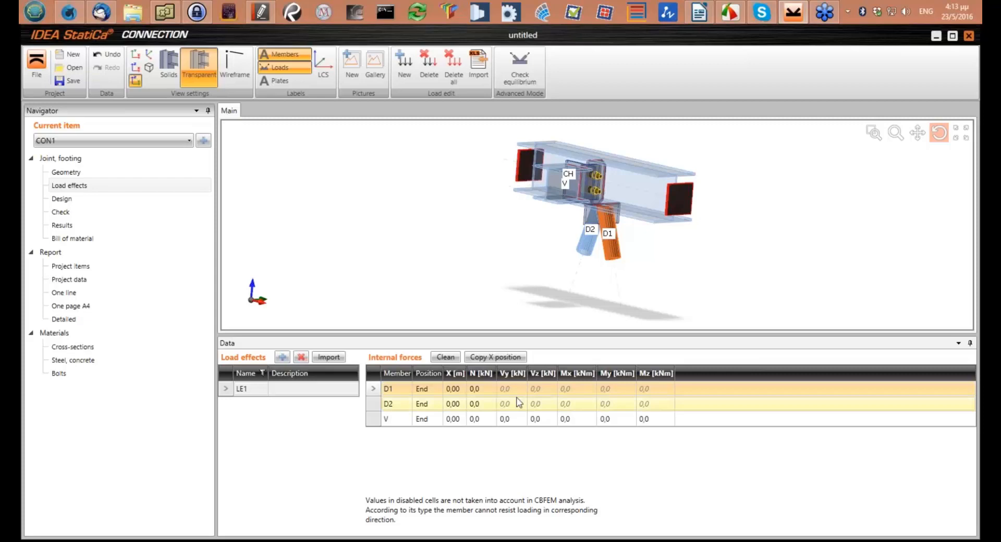
left_click(482, 391)
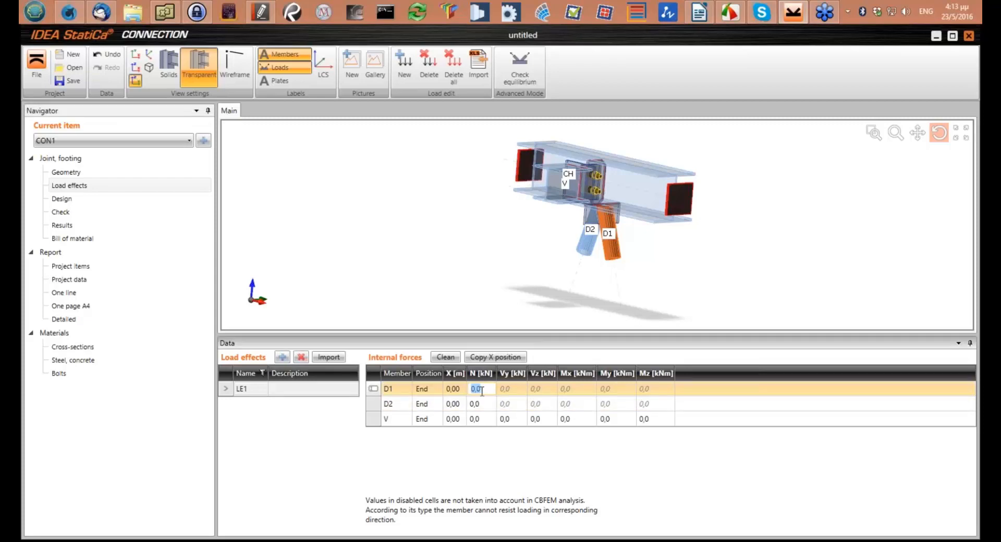
type("20")
key("Return")
left_click(475, 404)
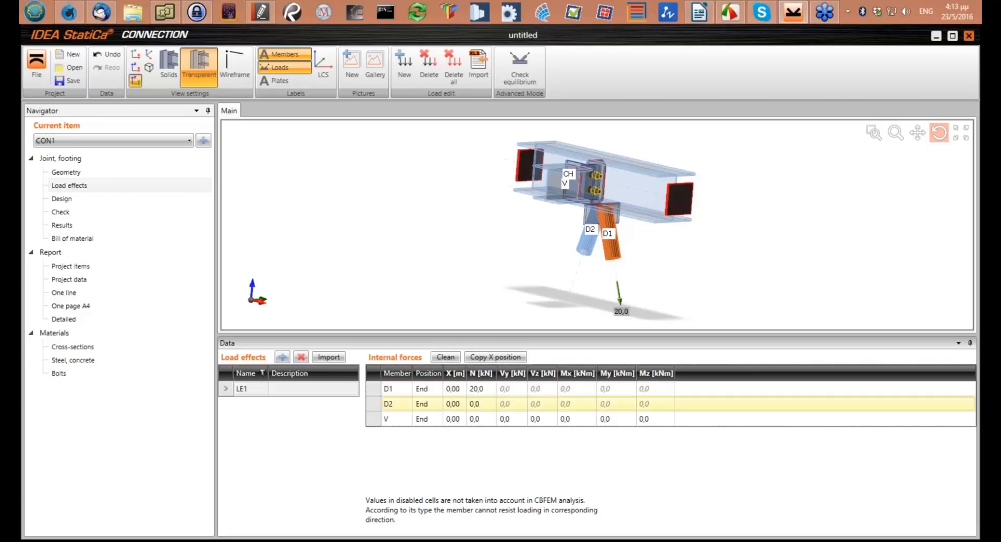
key("Delete")
key("Delete")
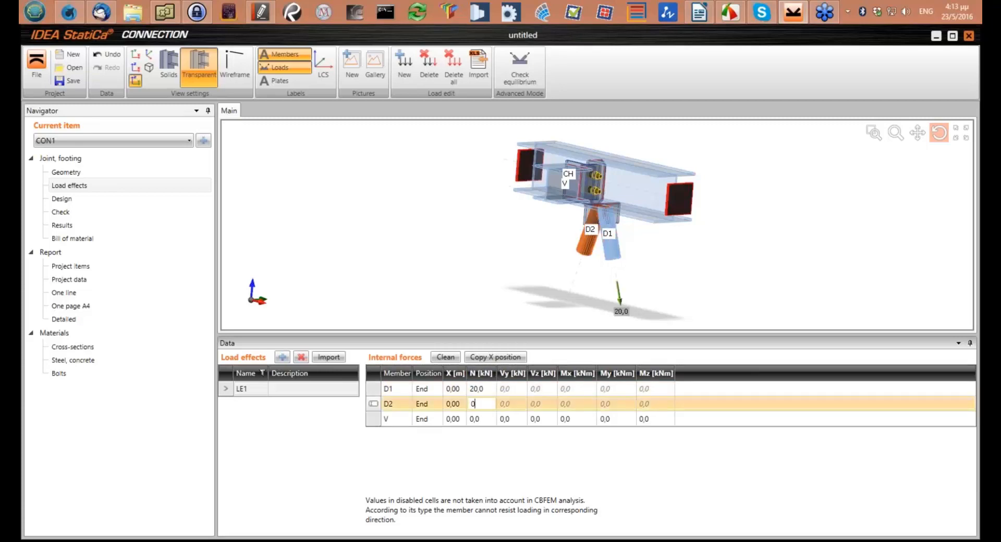
key("BackSpace")
type("20")
key("Return")
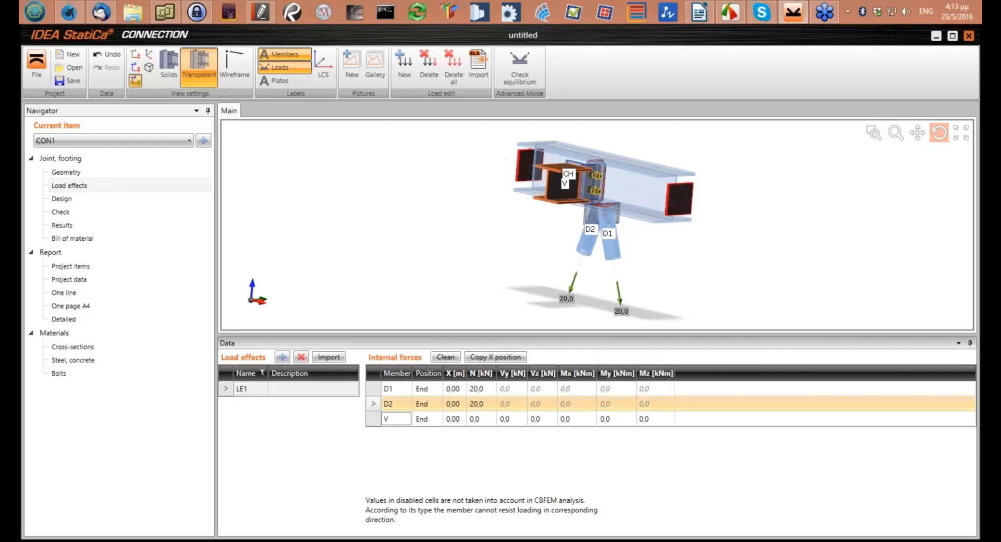
Enter a shear force Vz of -50 kN for member V in load effect LE1
left_click_drag(587, 241, 590, 280)
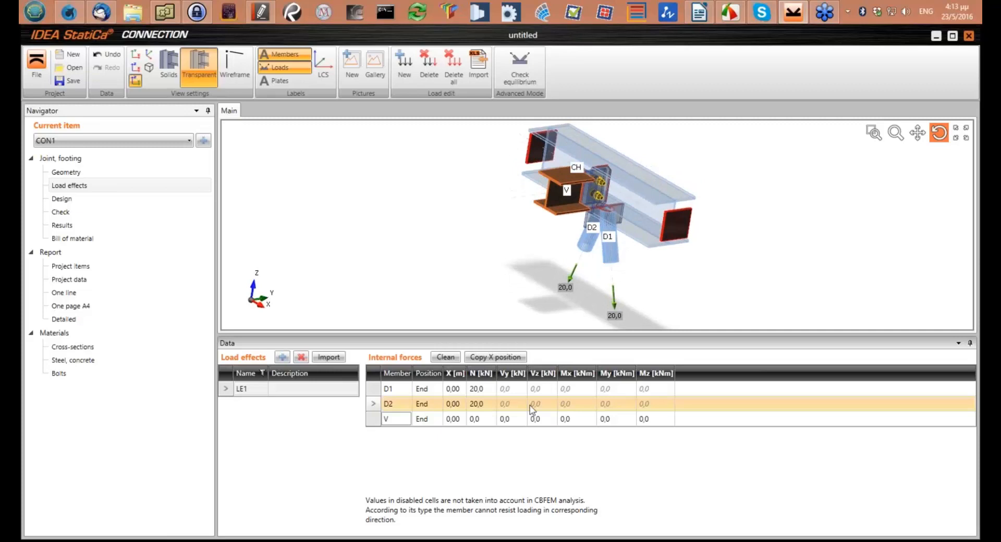
left_click(547, 420)
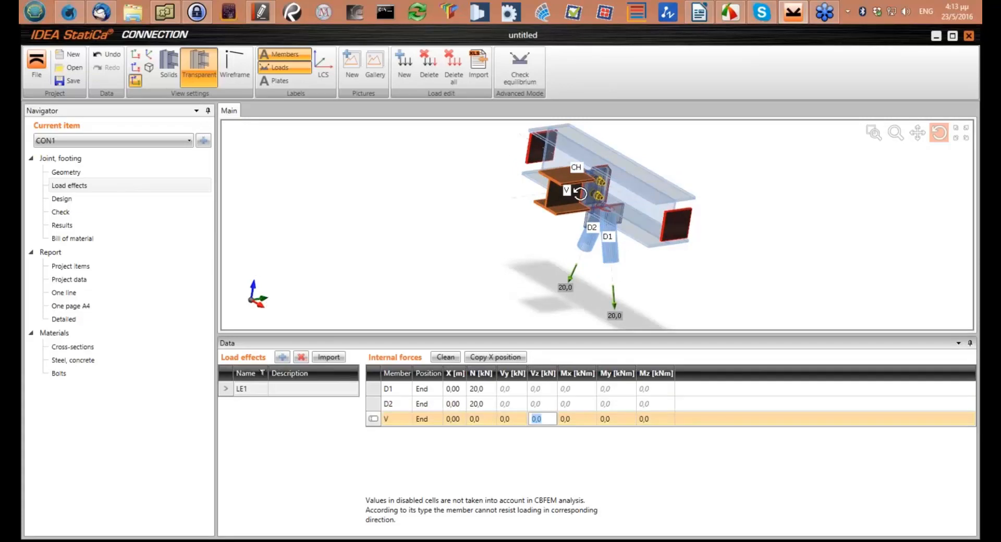
type("-50")
key("Tab")
left_click_drag(579, 193, 585, 271)
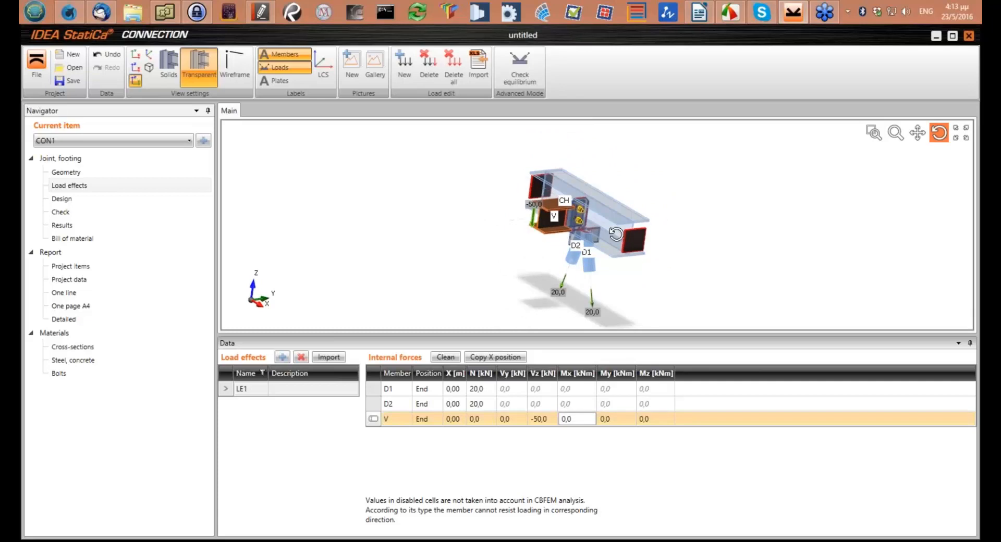
Calculate the connection check and review the summary of all checks for the extreme load effect
left_click(77, 214)
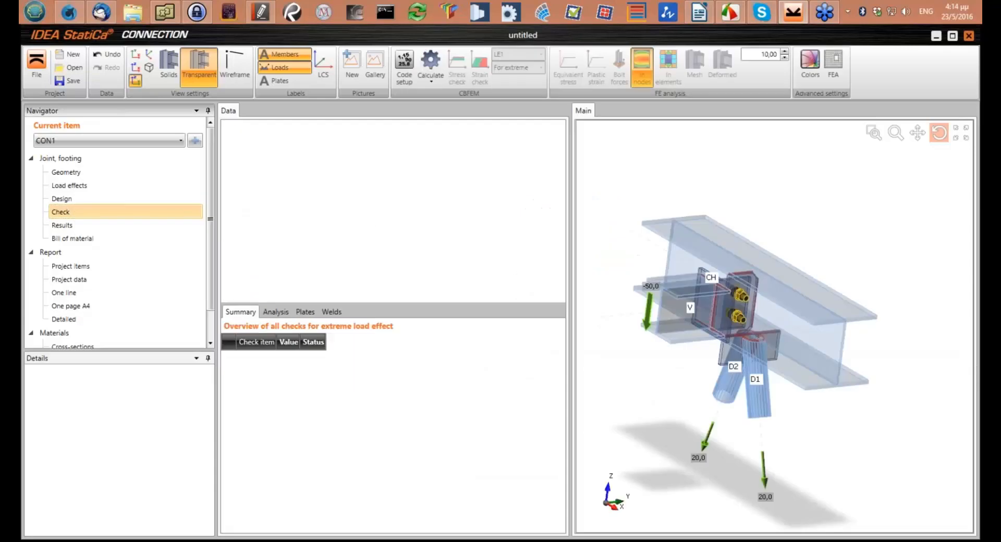
left_click(431, 61)
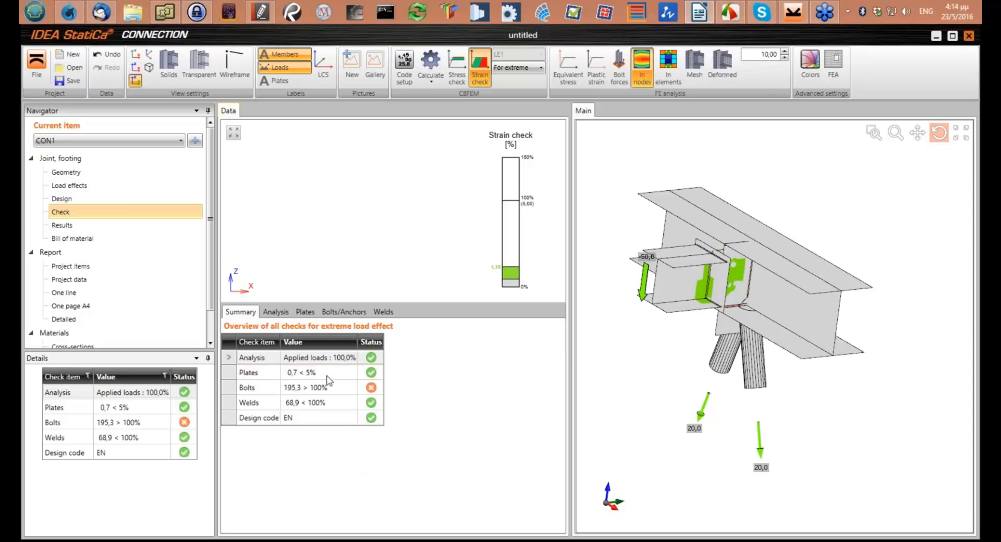
left_click(324, 404)
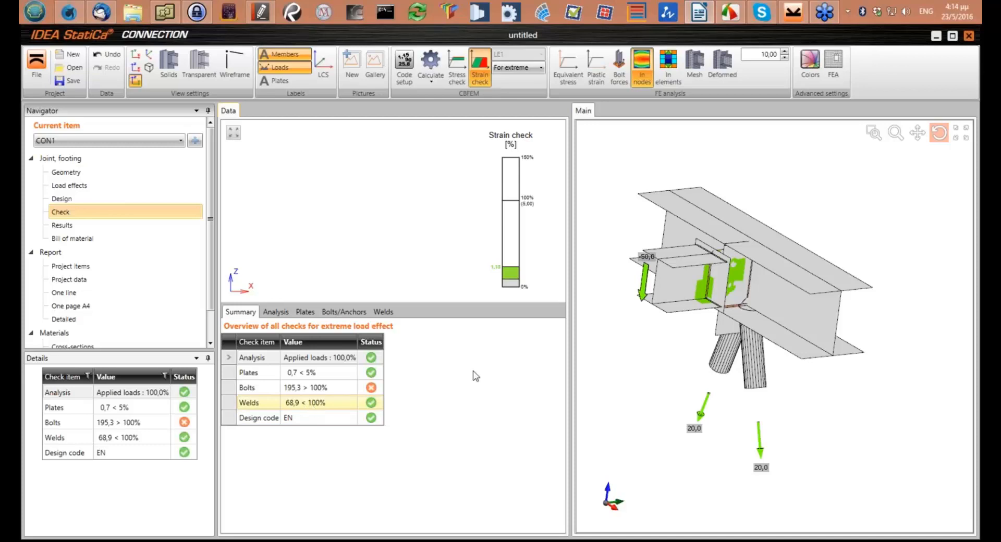
left_click_drag(741, 312, 711, 330)
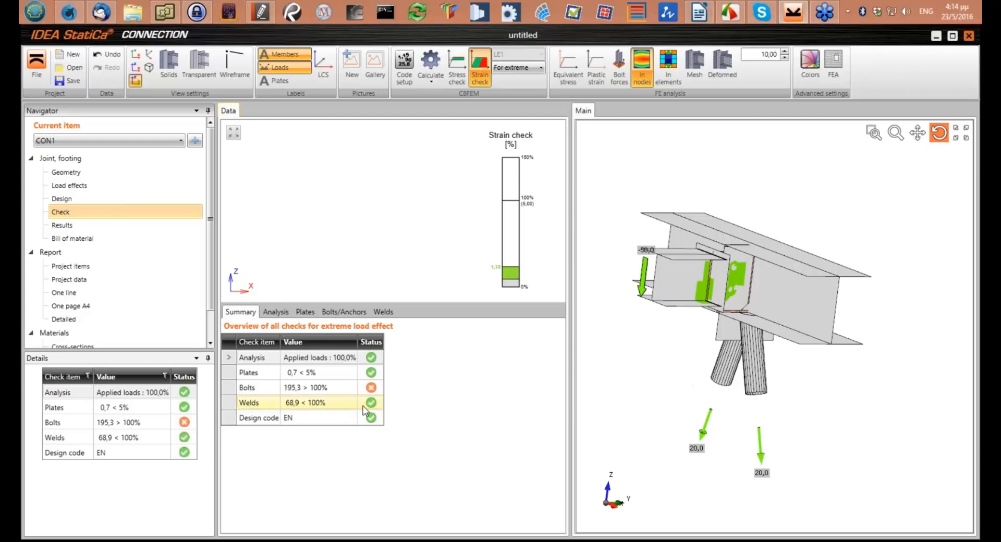
Examine the bolt check for B1 and B2, including their forces, utilisations and design data, alongside the loaded joint
left_click(301, 391)
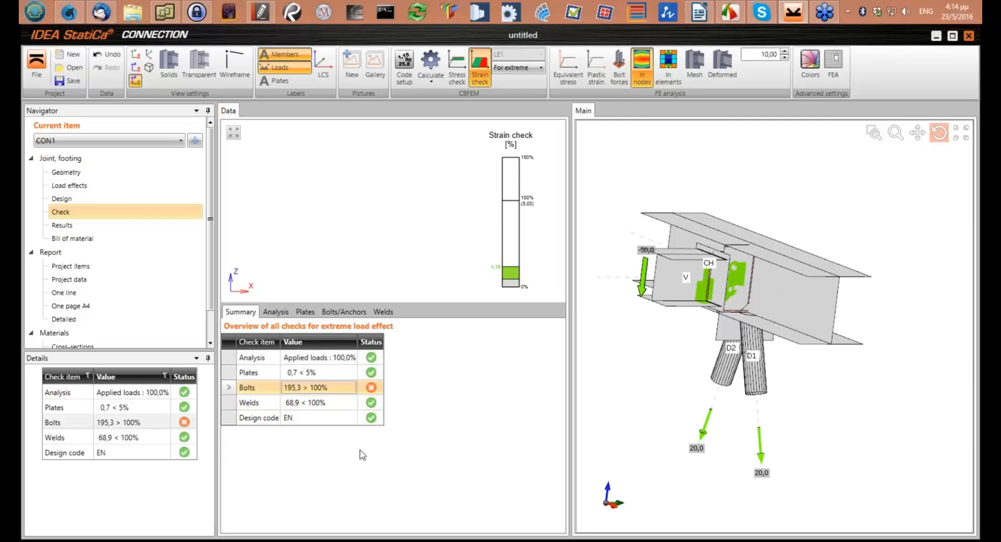
mouse_move(767, 374)
left_mouse_down()
mouse_move(777, 357)
mouse_move(782, 369)
left_mouse_up()
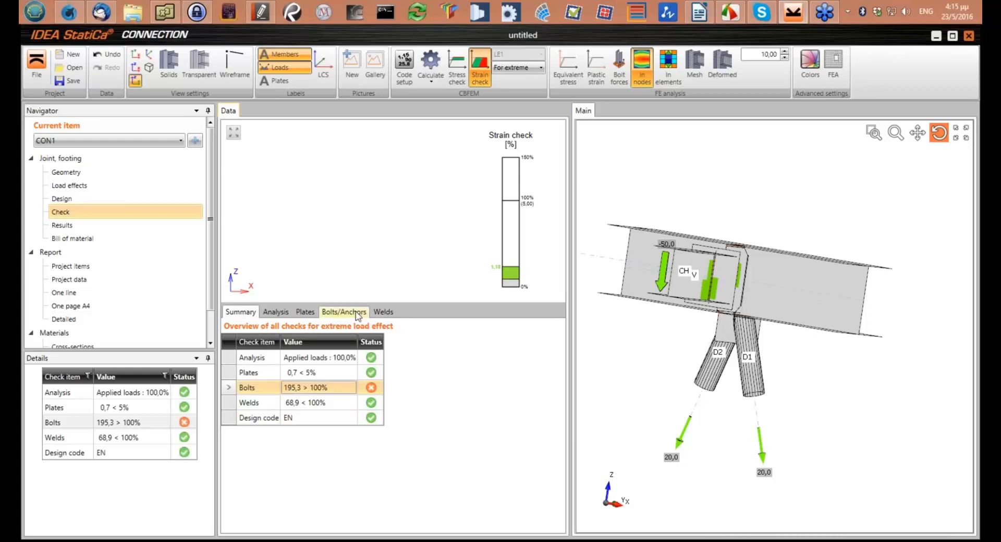
left_click(357, 313)
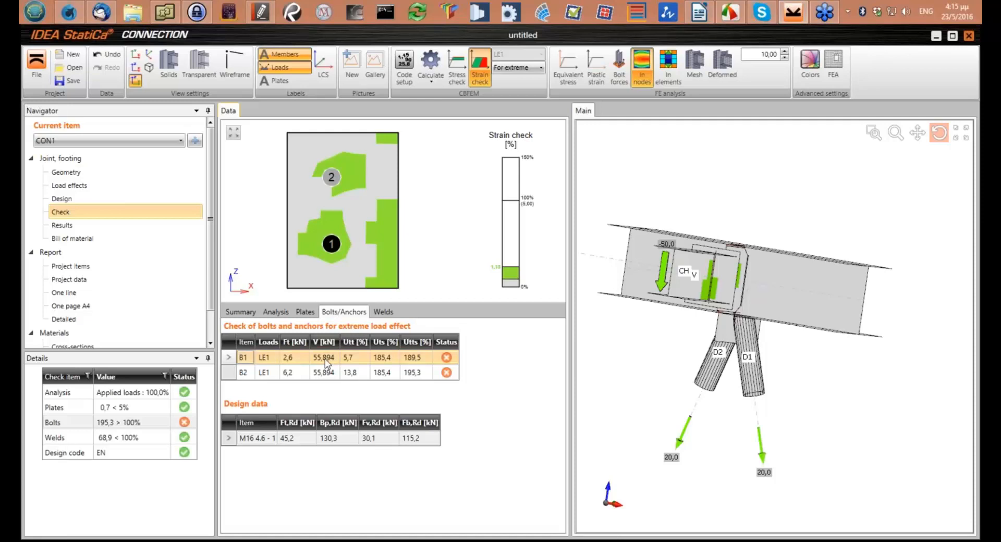
left_click_drag(678, 282, 739, 288)
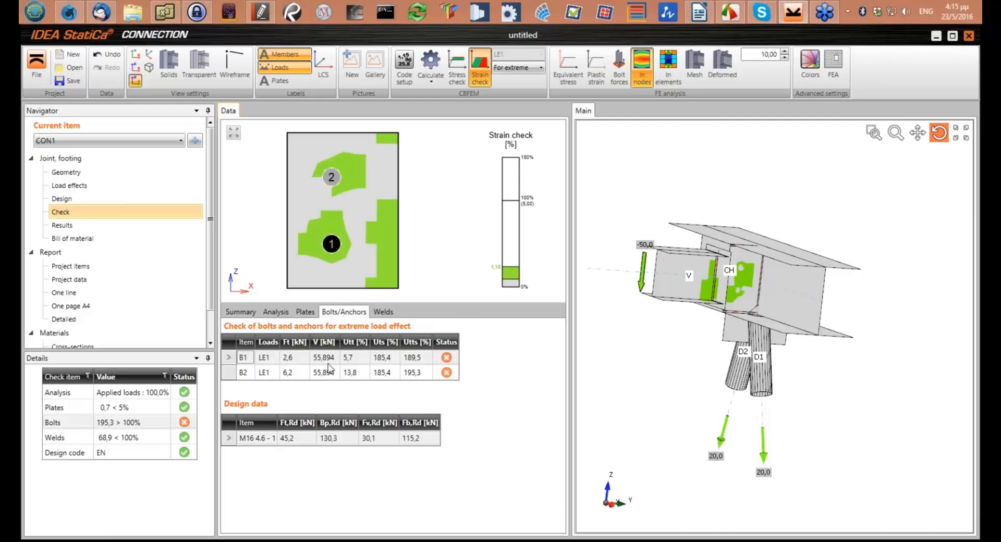
left_click(331, 372)
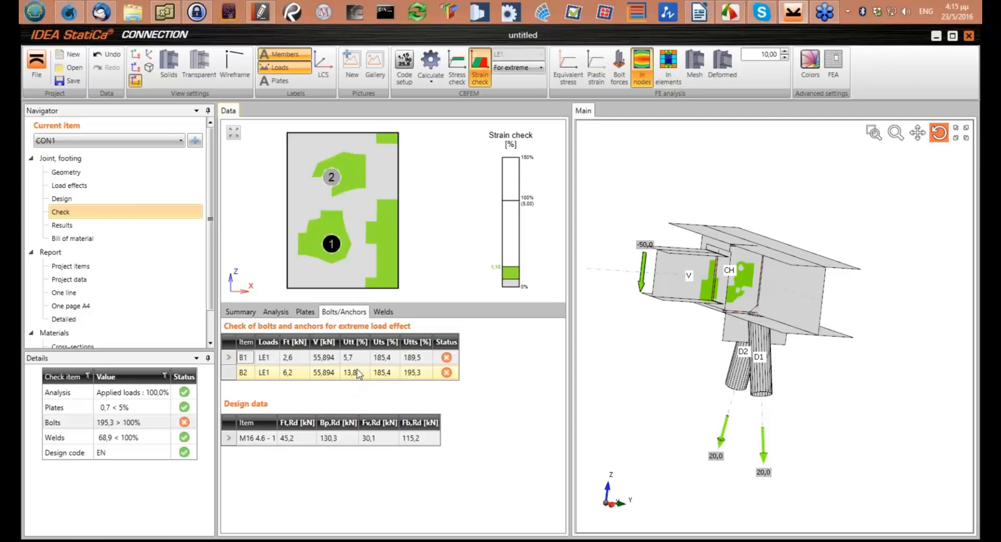
Change the bolt type of connecting plate CPL1 to M16 8.8 and recalculate the connection
left_click(65, 200)
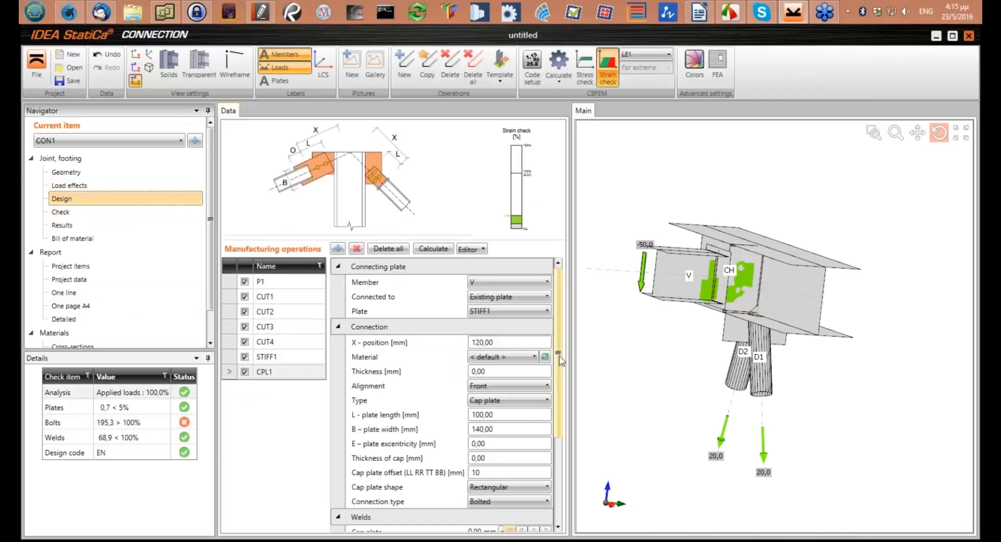
left_click_drag(557, 408, 556, 492)
left_click(546, 441)
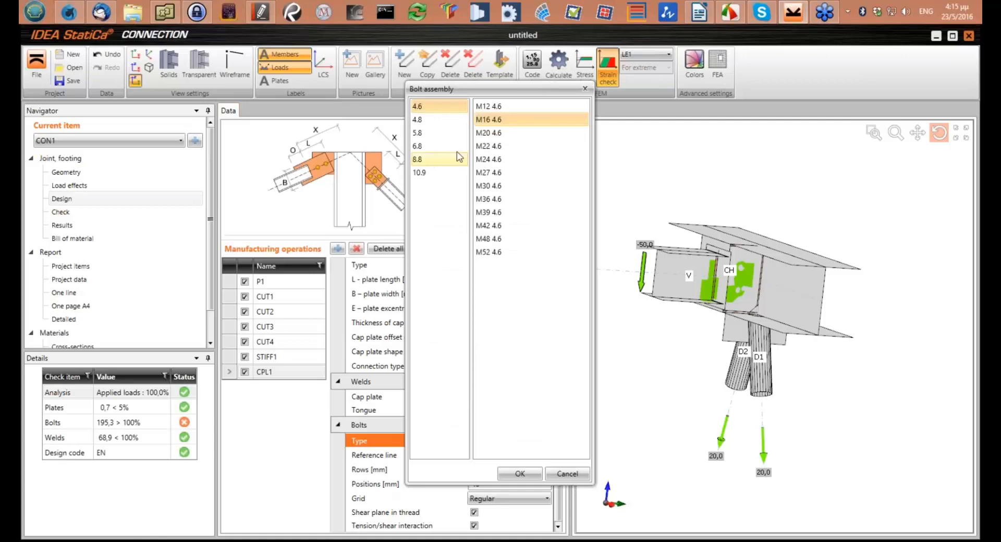
left_click(457, 158)
left_click(500, 123)
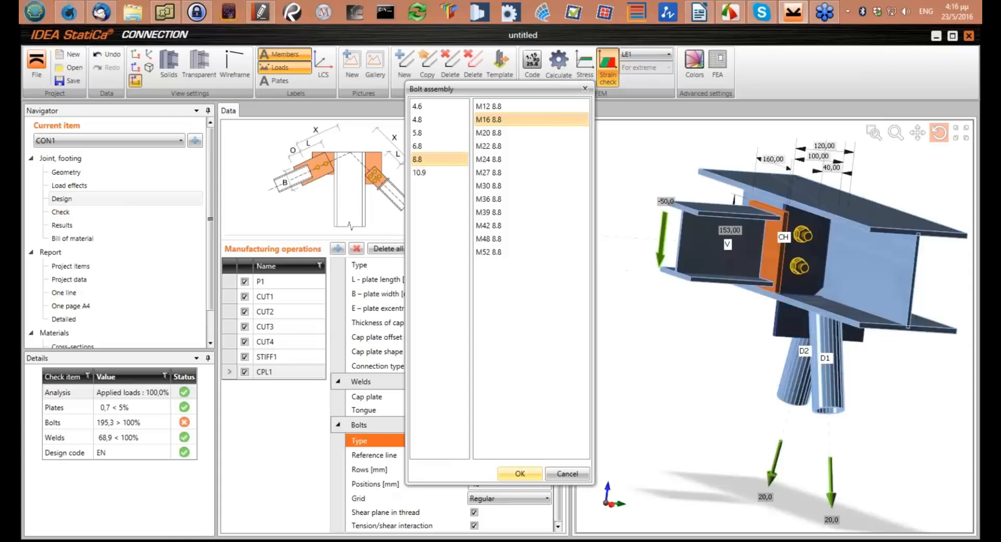
left_click(558, 61)
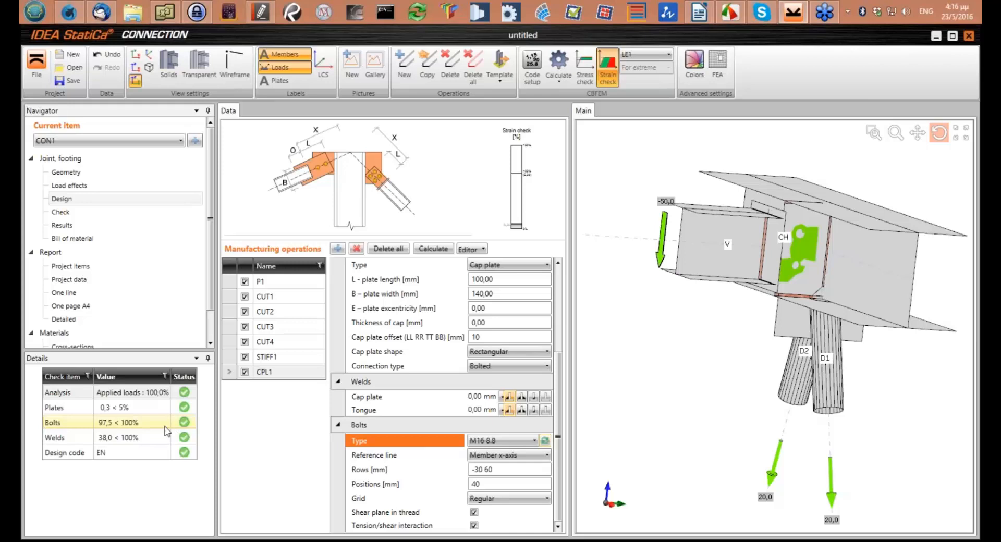
Set the bolt type of connecting plate CPL1 back to M16 4.6
left_click(545, 441)
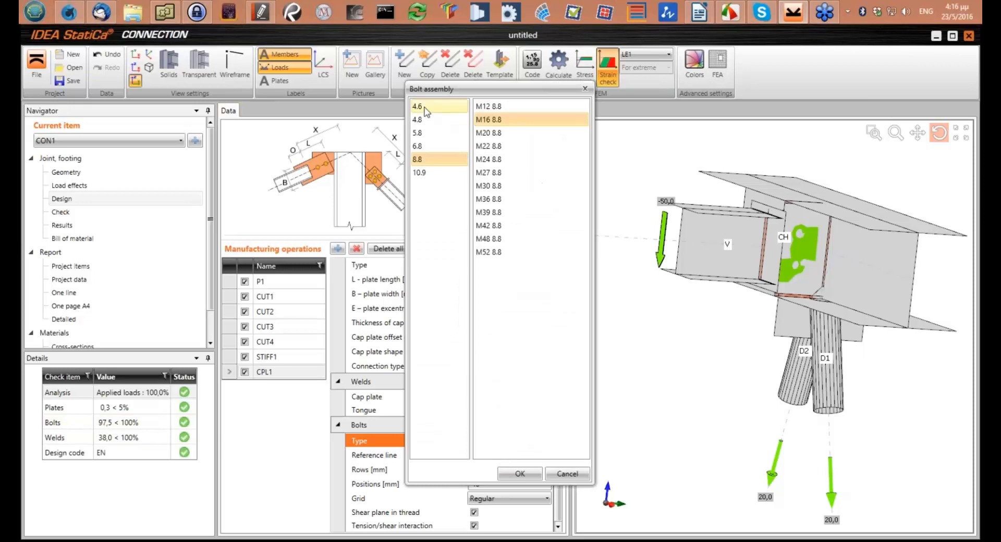
left_click(457, 107)
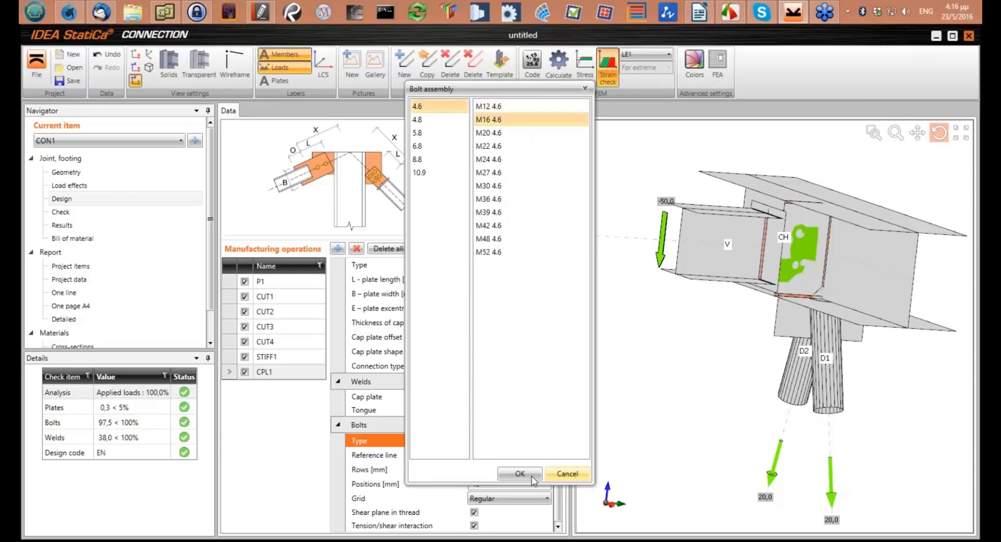
left_click(517, 473)
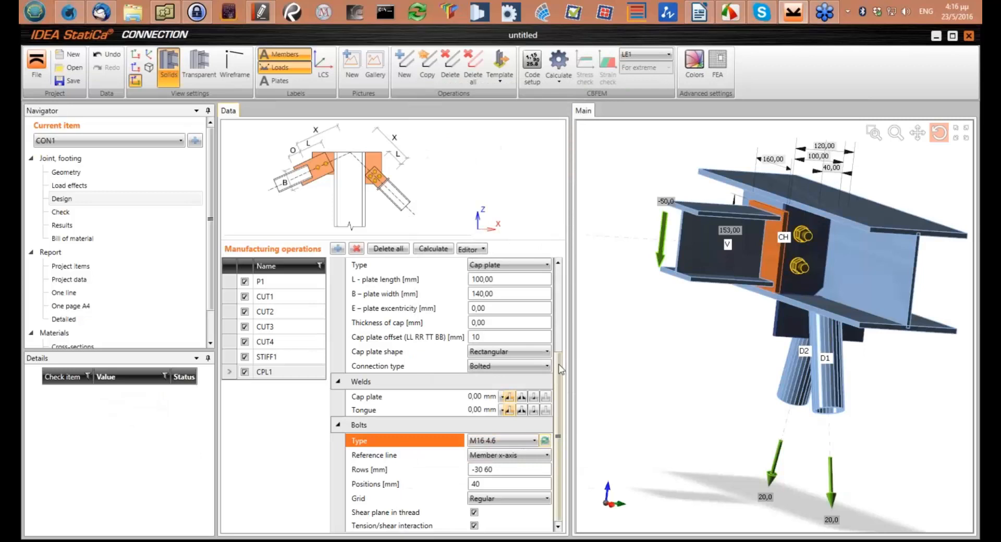
Change the type of connecting plate CPL1 to Cap plate 2x and recalculate the connection
scroll(562, 369, "up", 3)
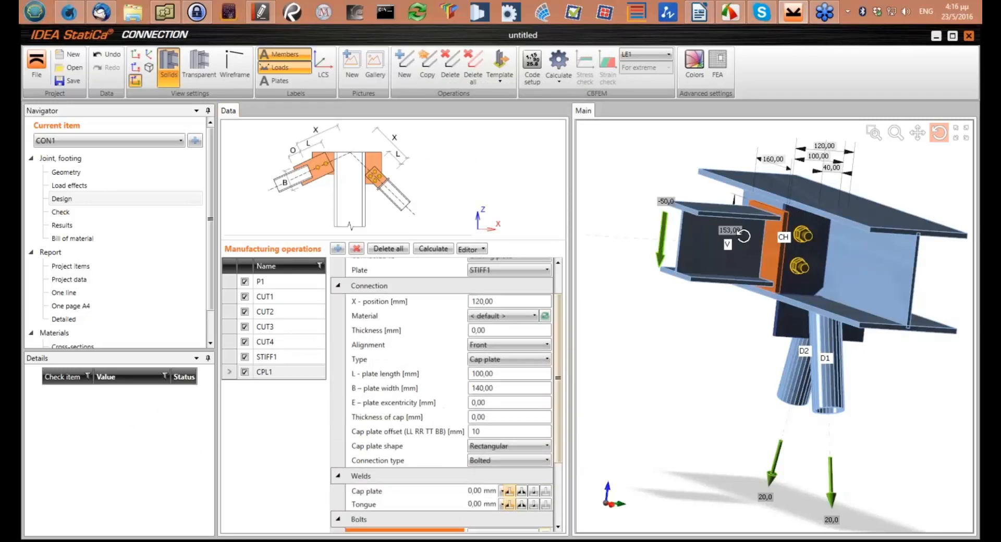
left_click_drag(744, 236, 834, 224)
scroll(759, 230, "up", 5)
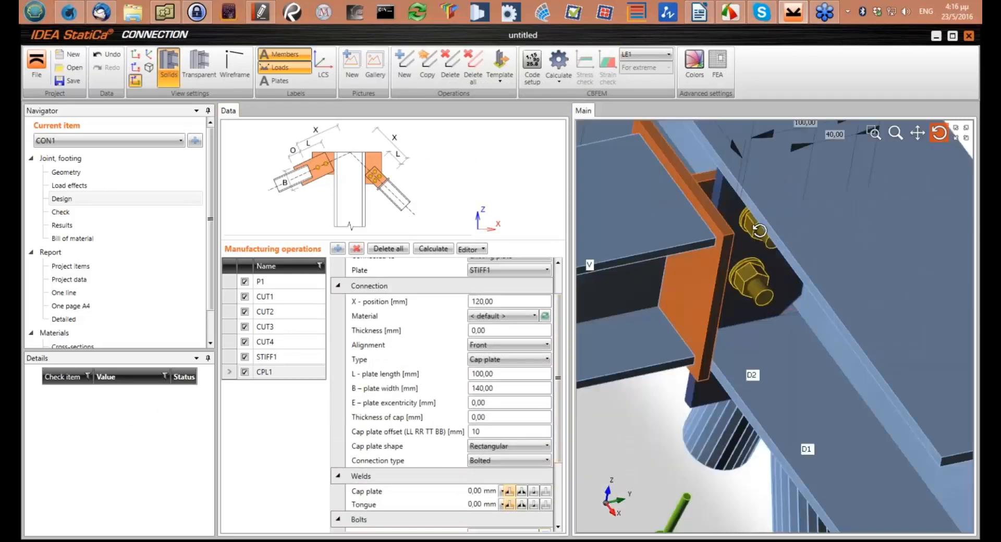
left_click(509, 359)
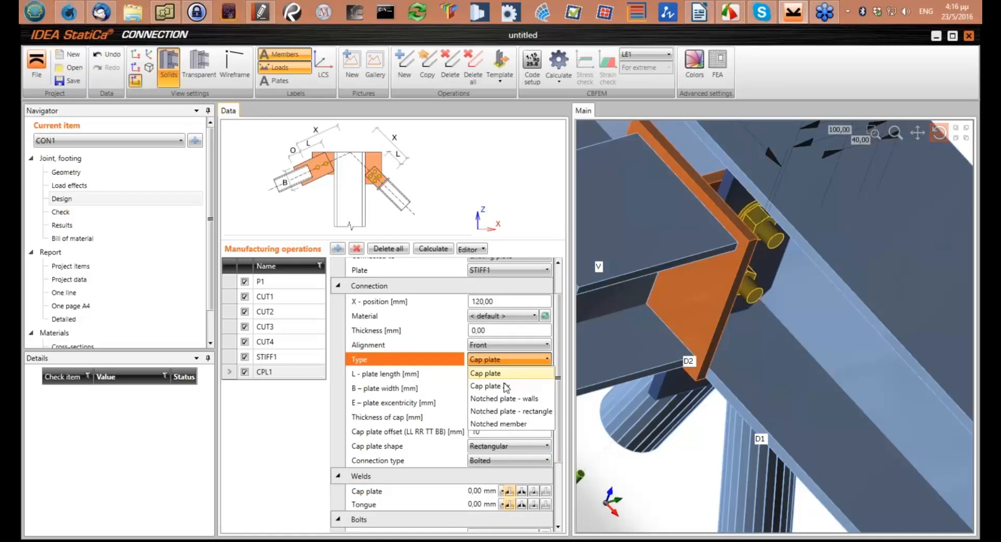
left_click(505, 386)
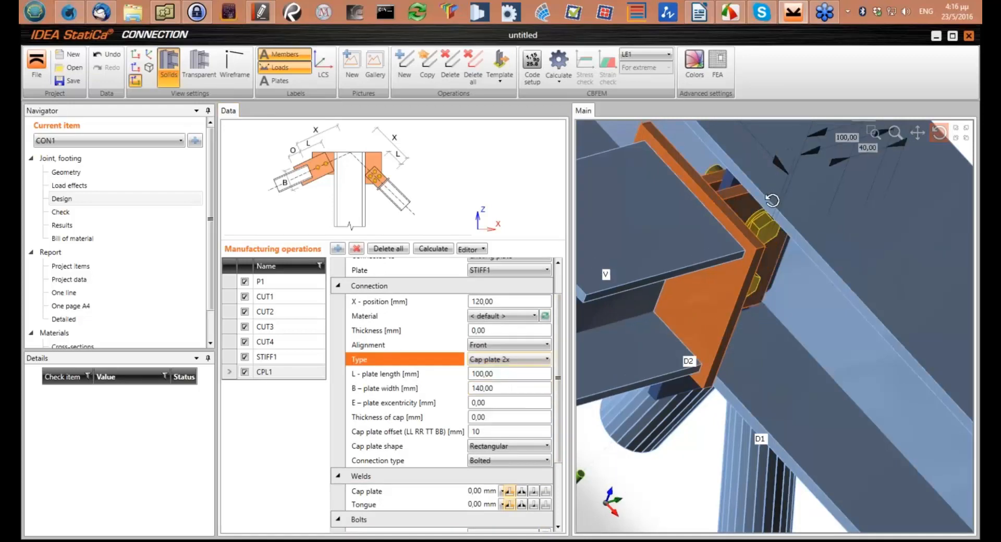
left_click_drag(773, 211, 738, 202)
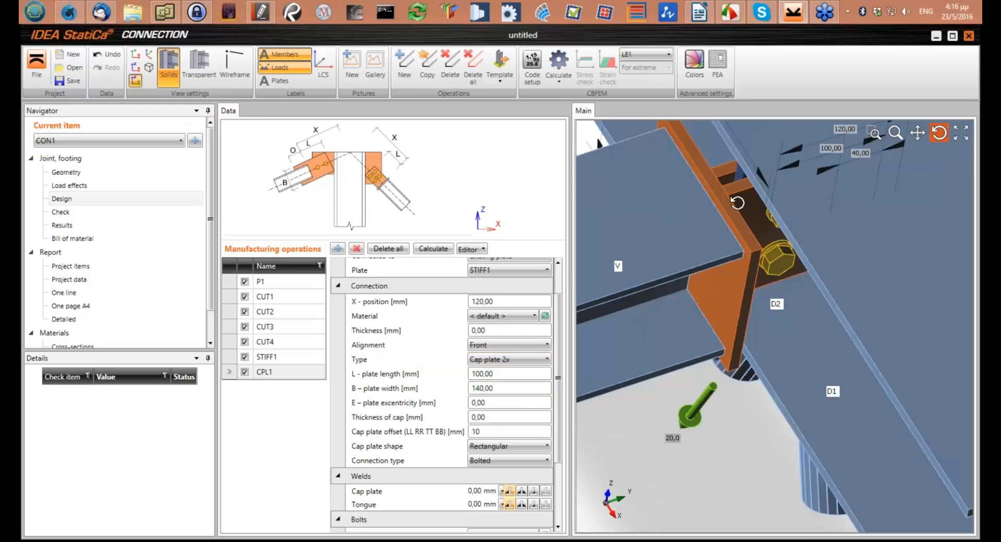
left_click(558, 61)
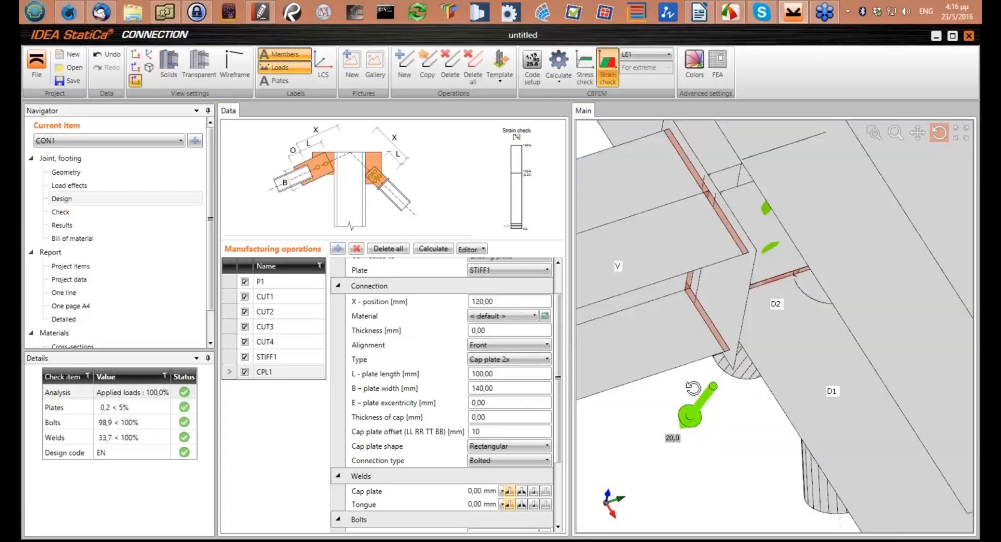
mouse_move(693, 389)
left_mouse_down()
mouse_move(695, 372)
mouse_move(698, 381)
left_mouse_up()
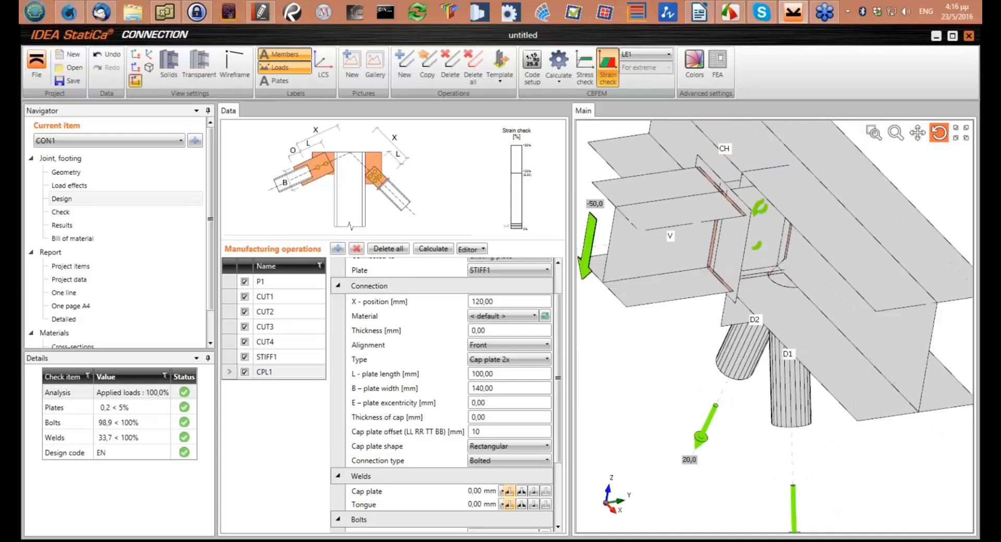
Open the check results and examine the forces and utilisations of bolts B1 and B2 against the 3D joint
middle_click_drag(689, 231, 688, 301)
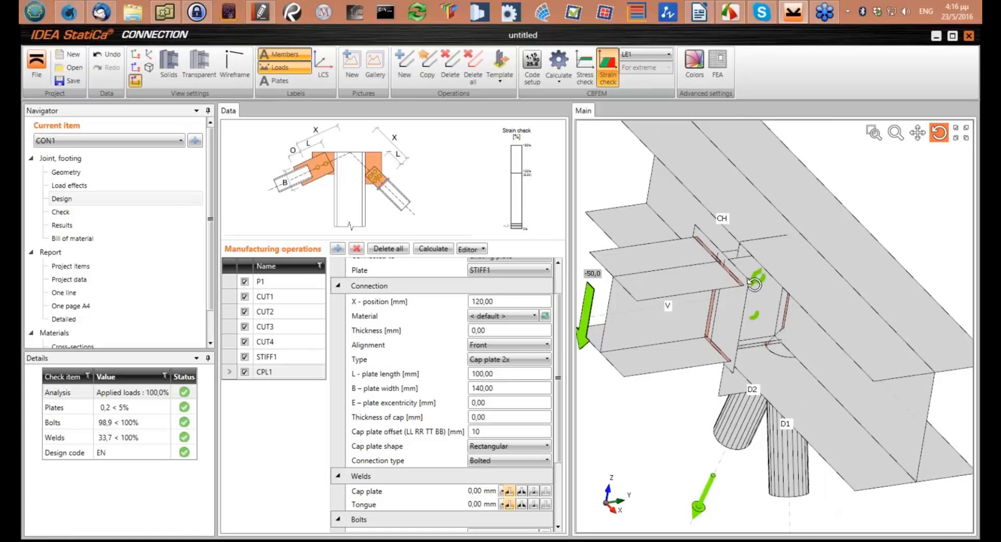
left_click_drag(753, 284, 774, 308)
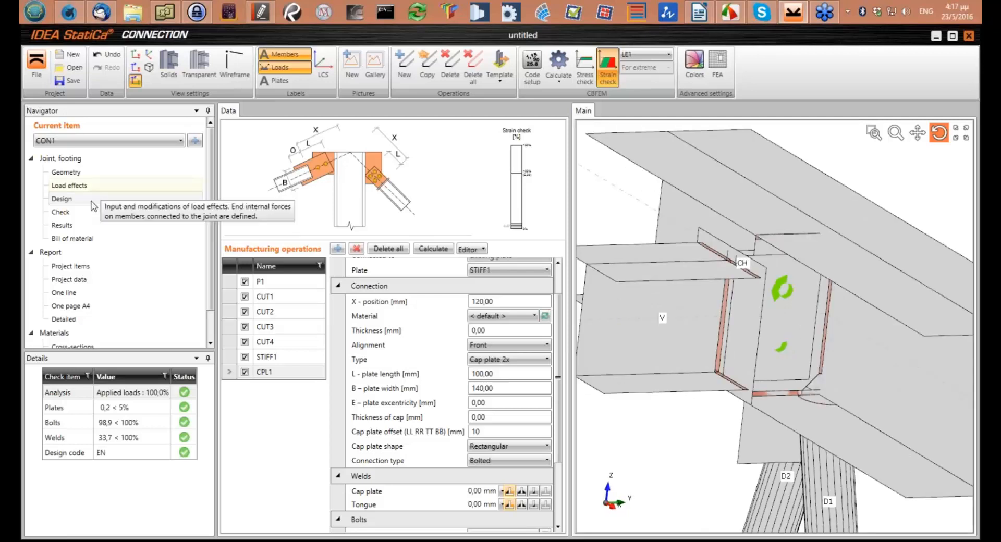
left_click(86, 213)
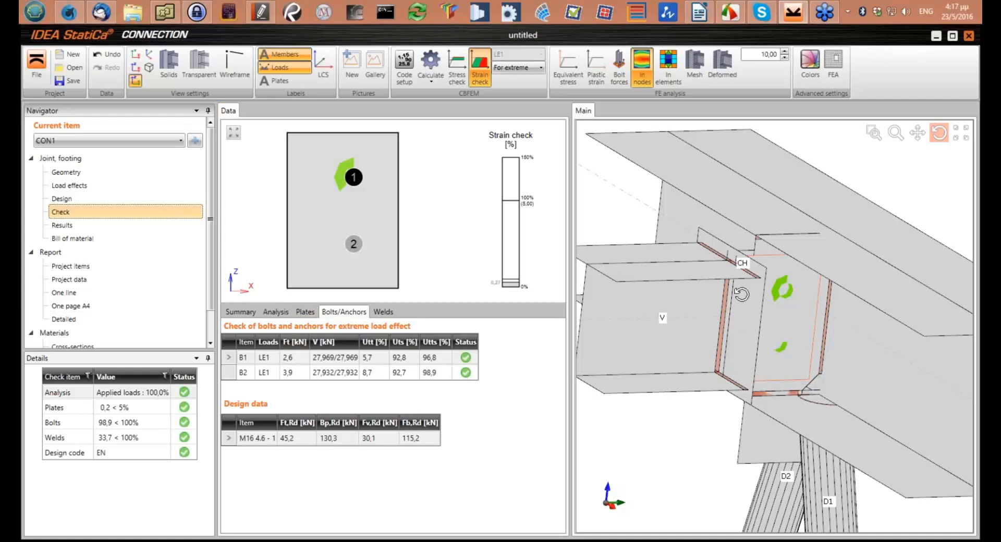
left_click_drag(741, 295, 733, 267)
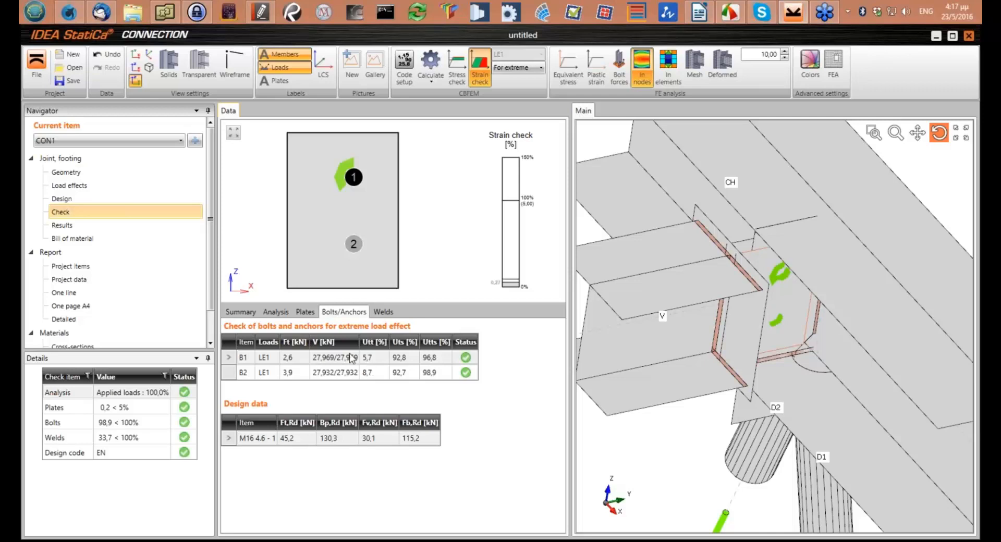
left_click_drag(370, 339, 372, 339)
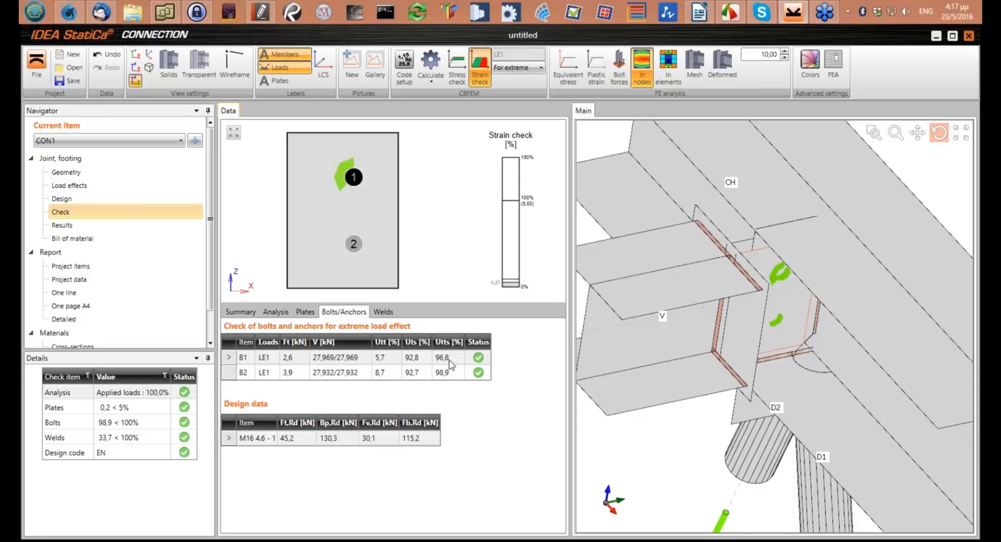
left_click(445, 379)
Open the weld check and inspect the lower chord flange (CH-bfl 1) welds at edges D2-4 and D1-5
left_click(383, 312)
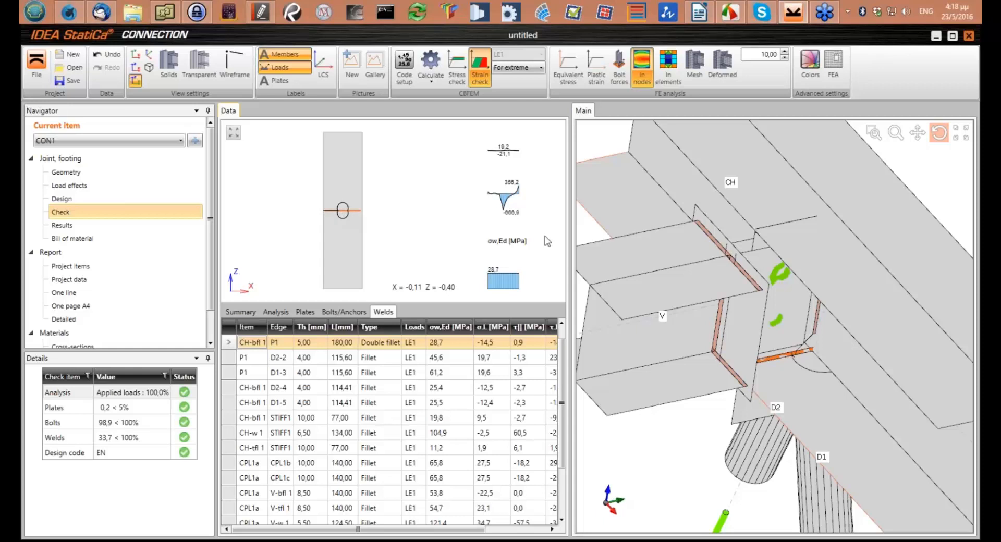
left_click_drag(812, 356, 746, 357)
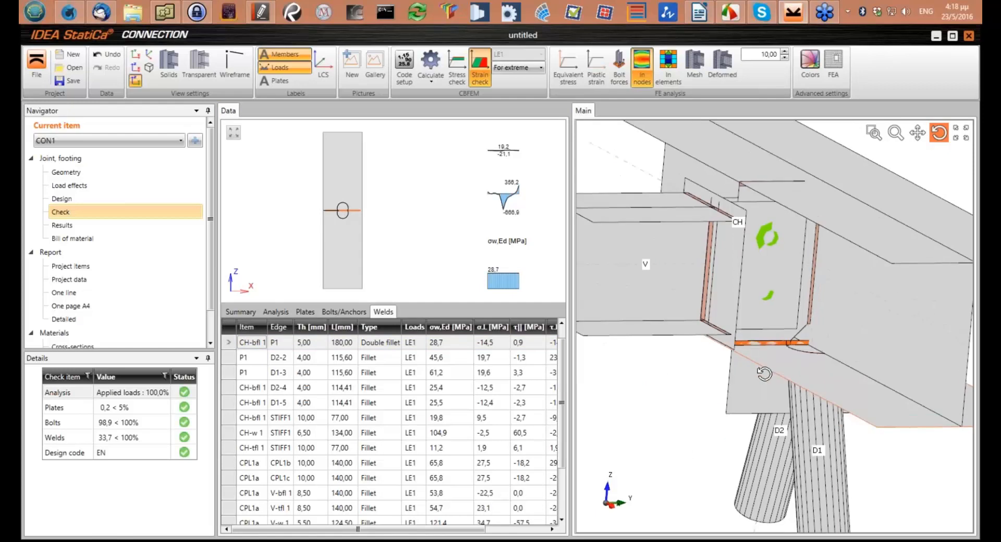
left_click(319, 372)
left_click(258, 390)
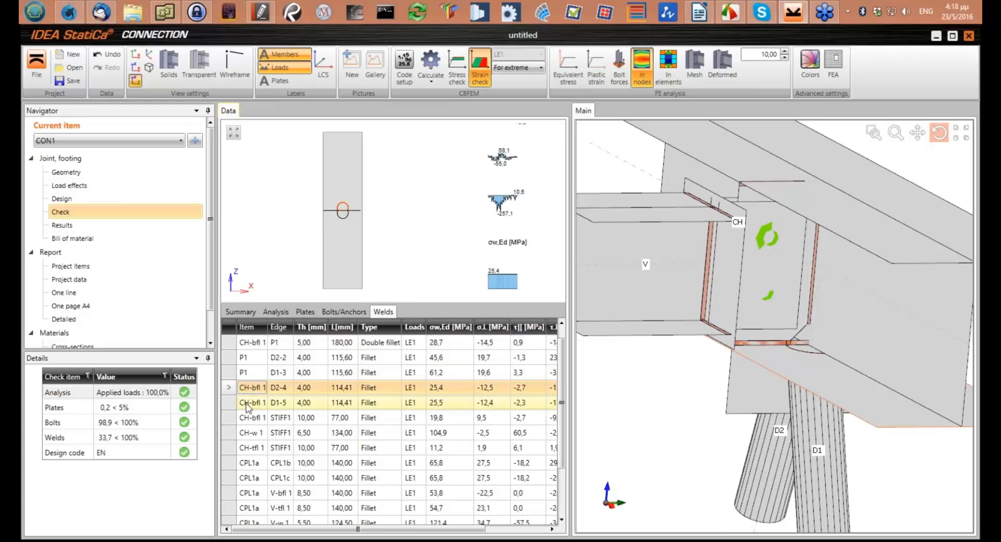
left_click(247, 405)
scroll(324, 223, "up", 5)
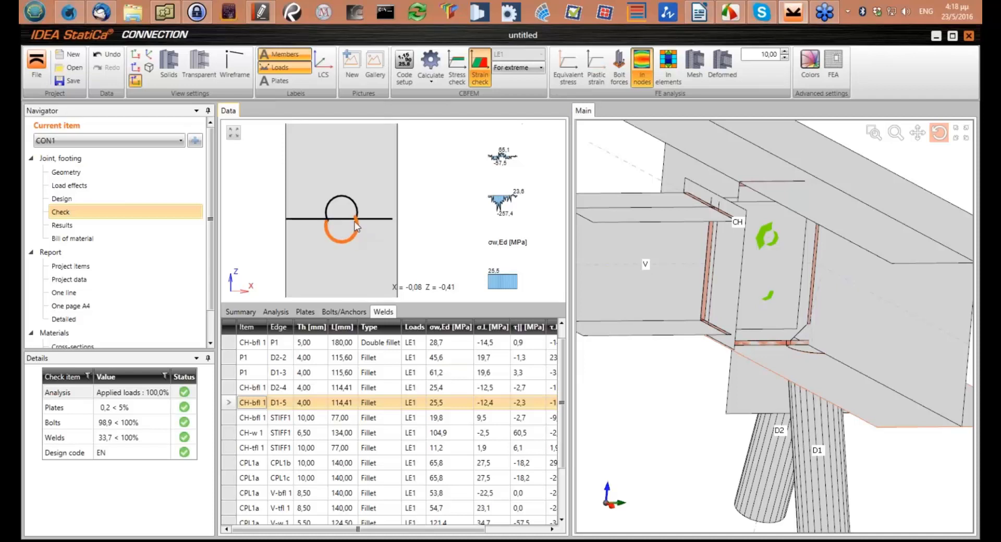
Examine the D1-5 weld around the diagonal in 3D and widen the weld table to show utilisation and status
left_click_drag(724, 385, 723, 310)
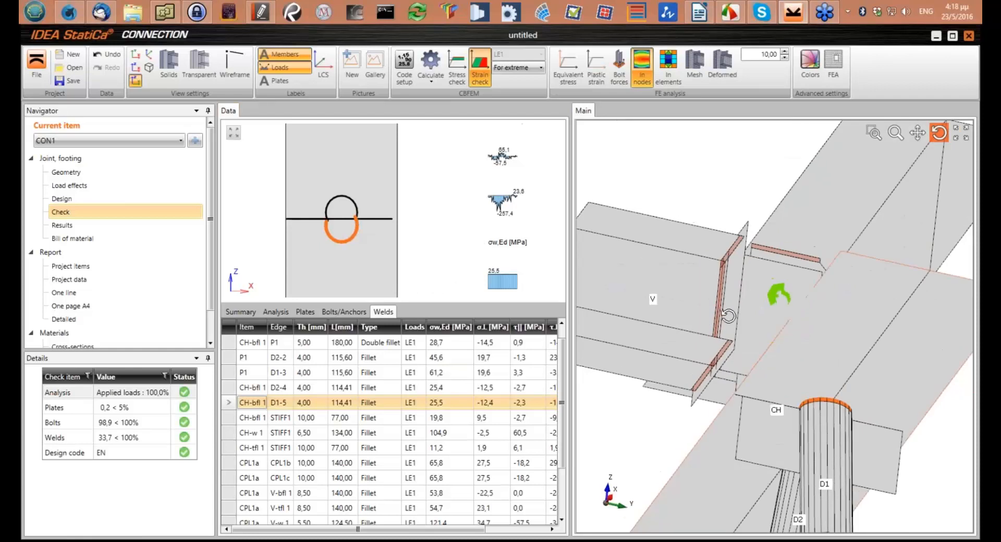
scroll(819, 393, "up", 4)
middle_click_drag(820, 393, 759, 288)
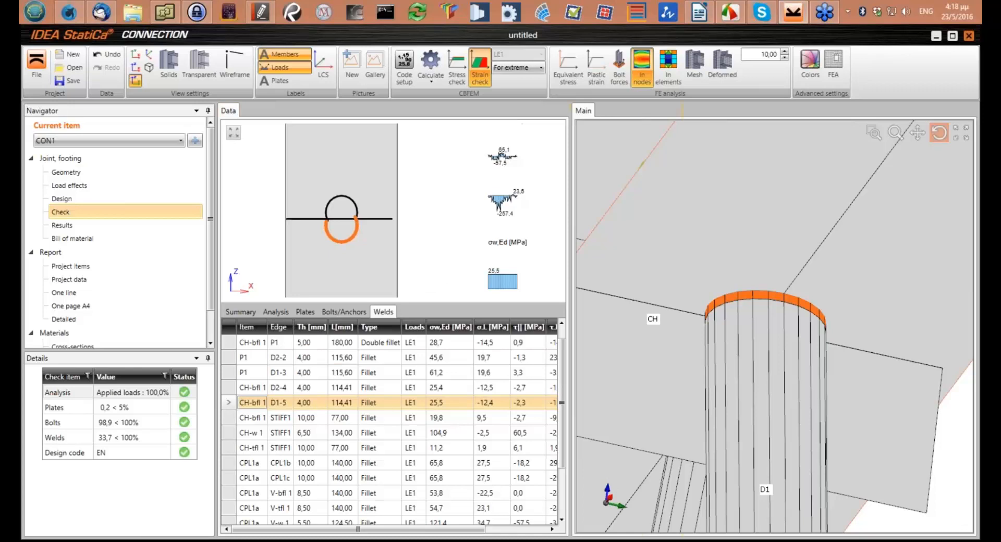
left_click_drag(572, 260, 688, 260)
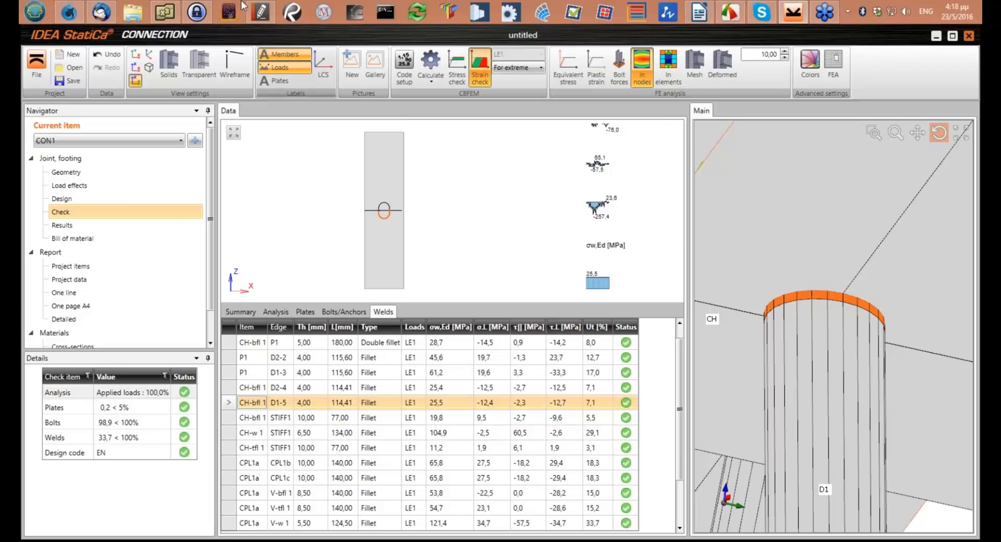
Switch to the IDEA Connection Theoretical Manual in PDF-XChange Editor and enlarge the weld stress diagram on page 21
left_click(243, 121)
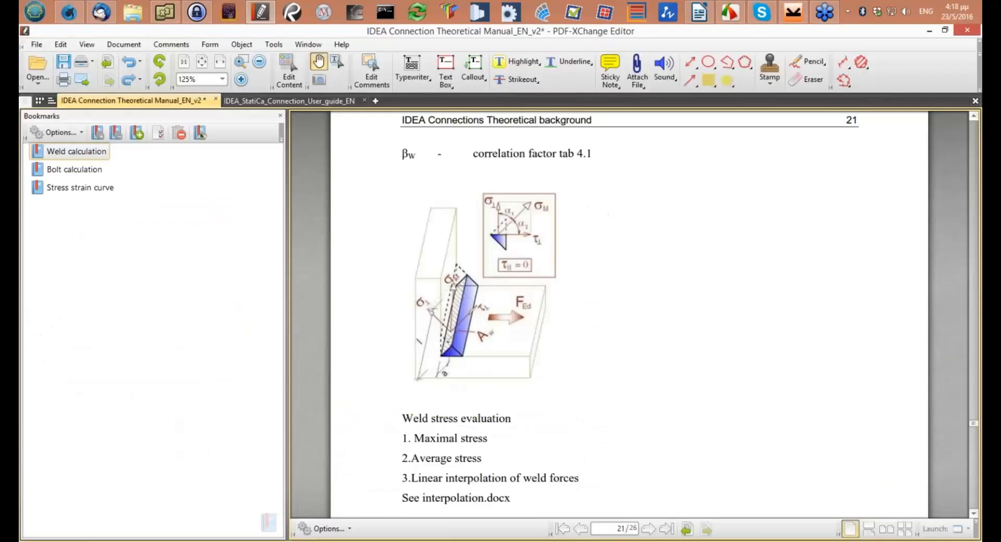
scroll(493, 347, "up", 1)
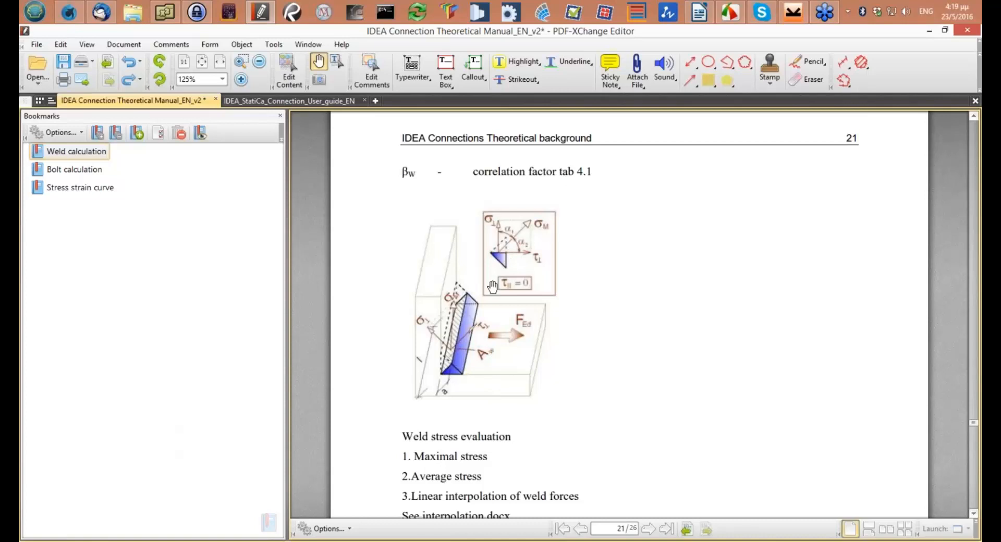
scroll(493, 285, "up", 1, "ctrl")
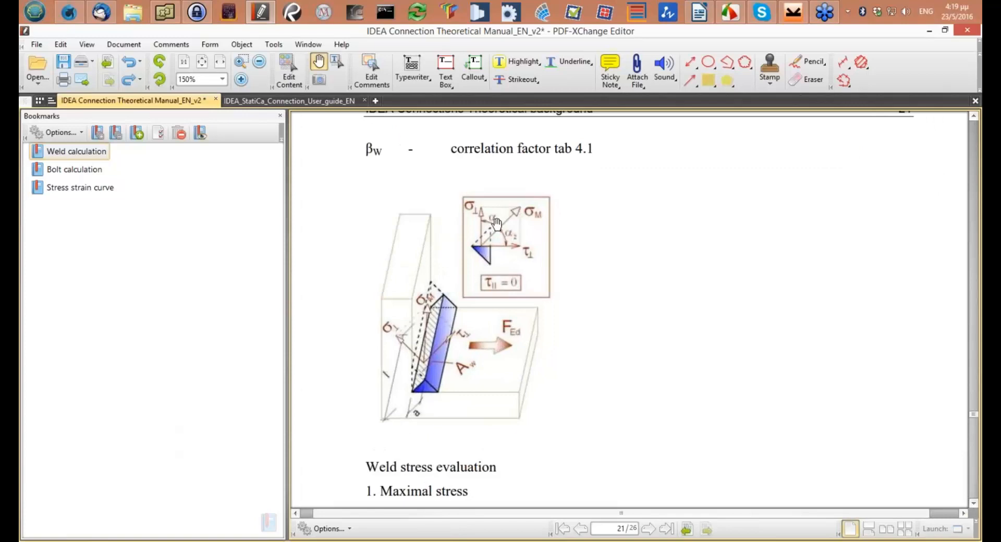
Return to IDEA StatiCa Connection and enlarge the drawing area to examine the D1-5 weld's force intensity and stress diagrams
left_click(793, 11)
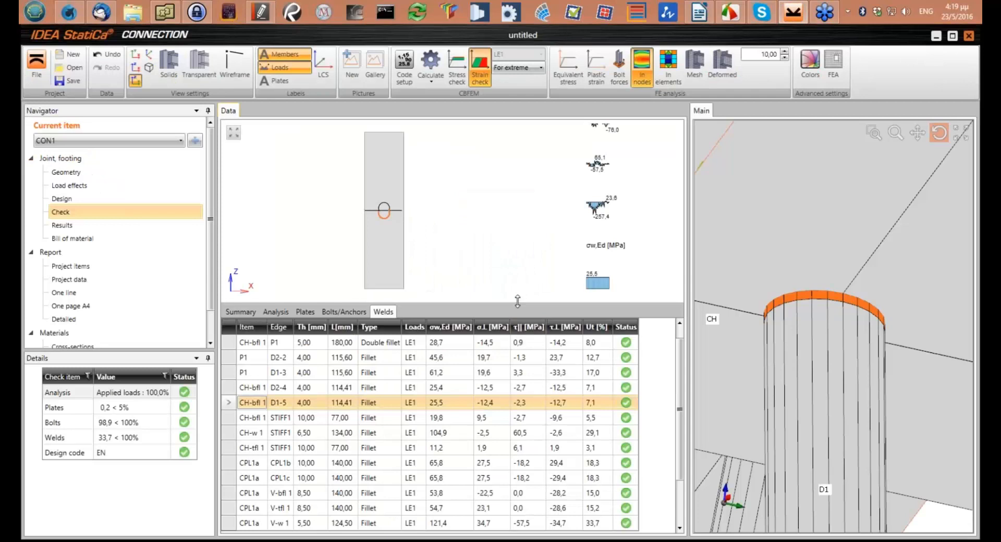
left_click_drag(514, 305, 514, 378)
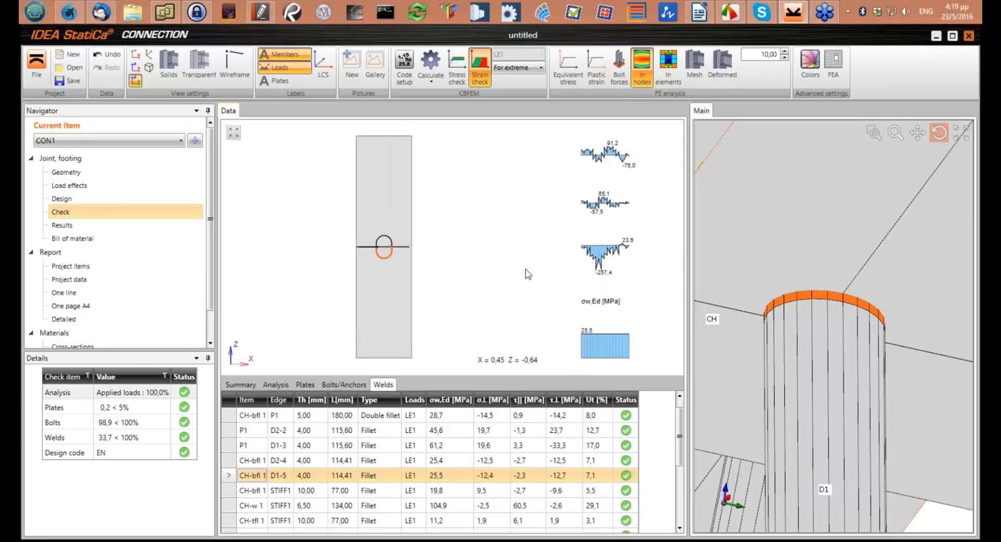
mouse_move(601, 147)
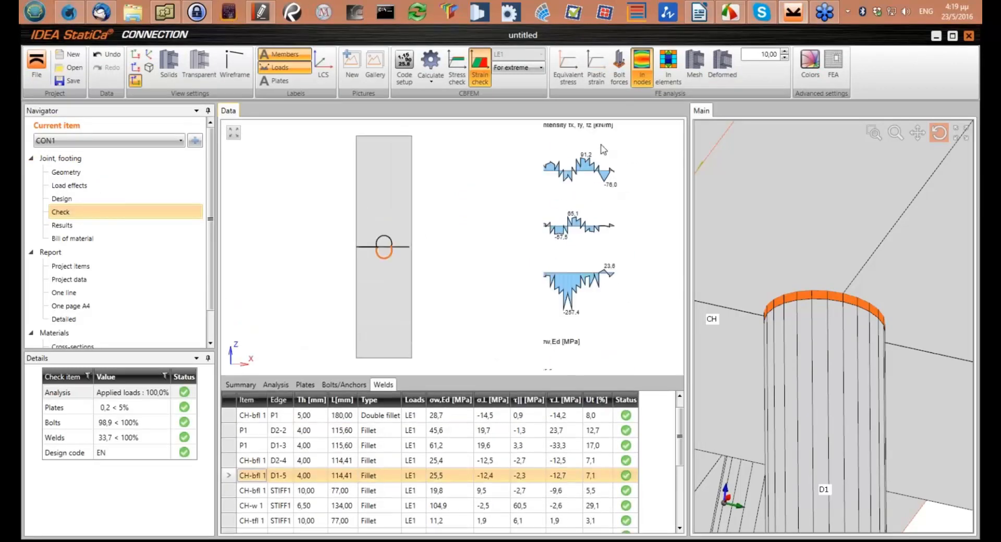
scroll(559, 197, "down", 2)
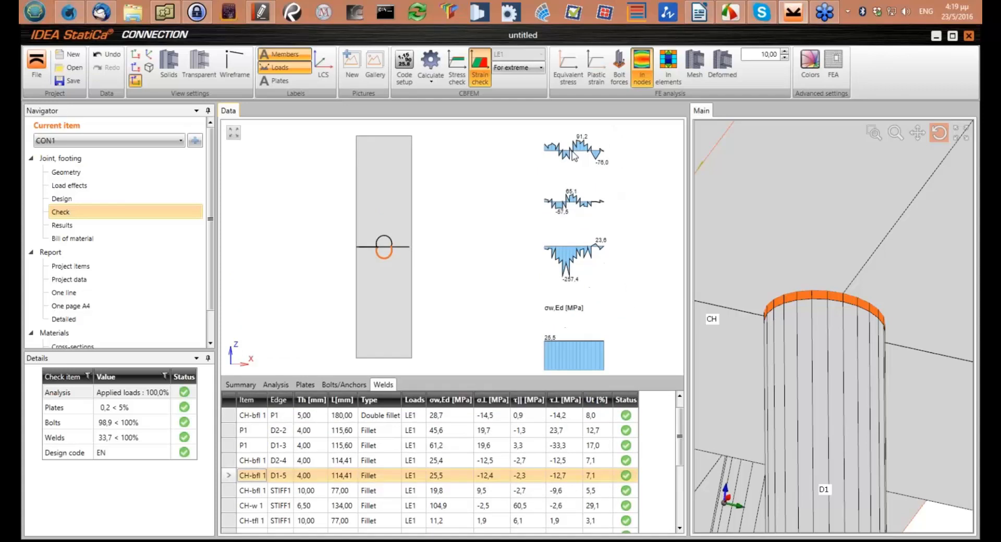
scroll(586, 254, "down", 1)
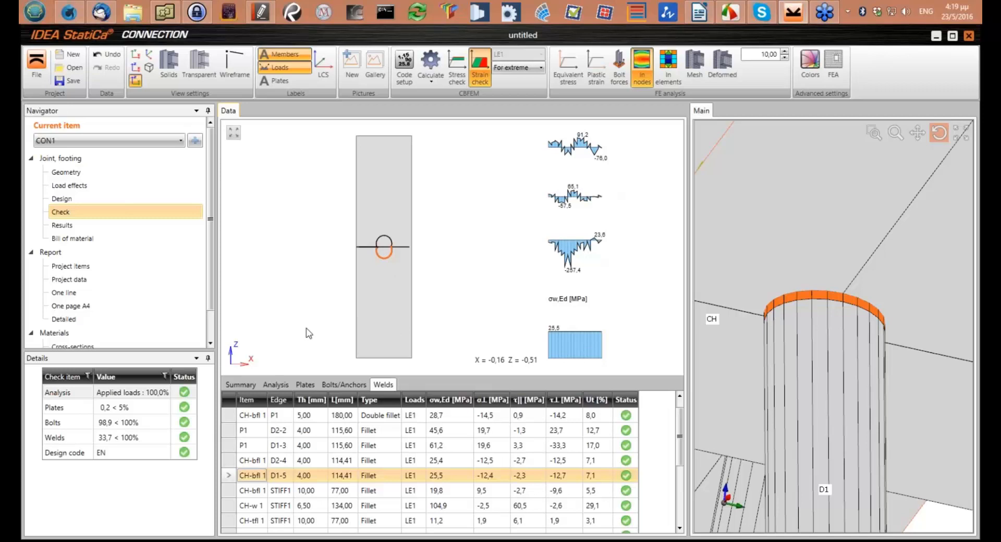
Open the plate check and examine the stress and plastic strain of plate CH-bfl 1 with the whole joint in view
left_click(305, 383)
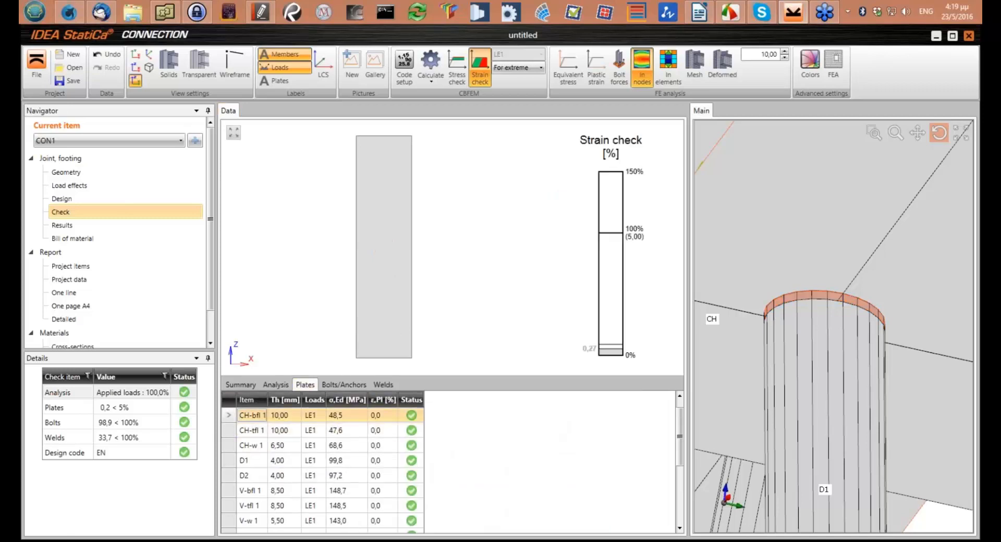
scroll(825, 296, "down", 5)
left_click_drag(825, 296, 761, 303)
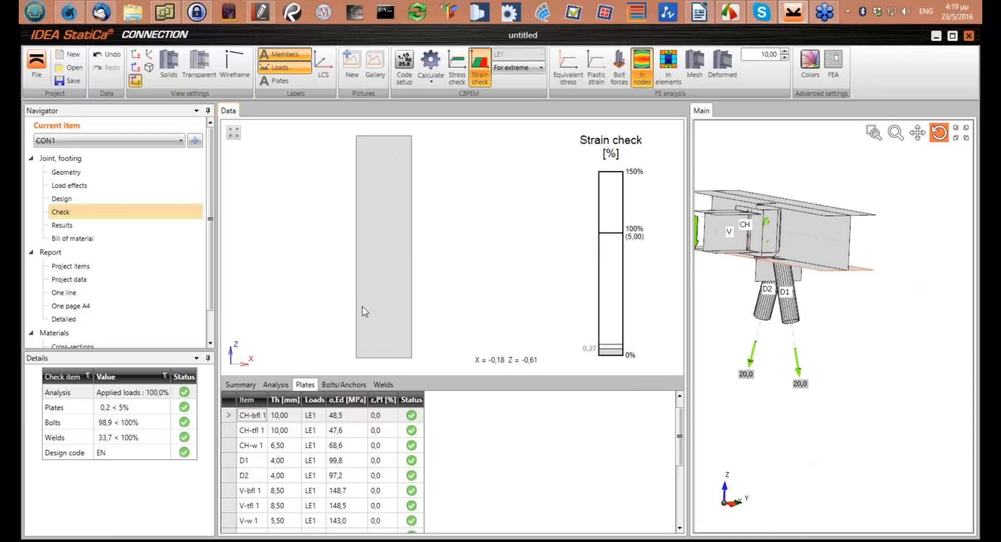
left_click(348, 420)
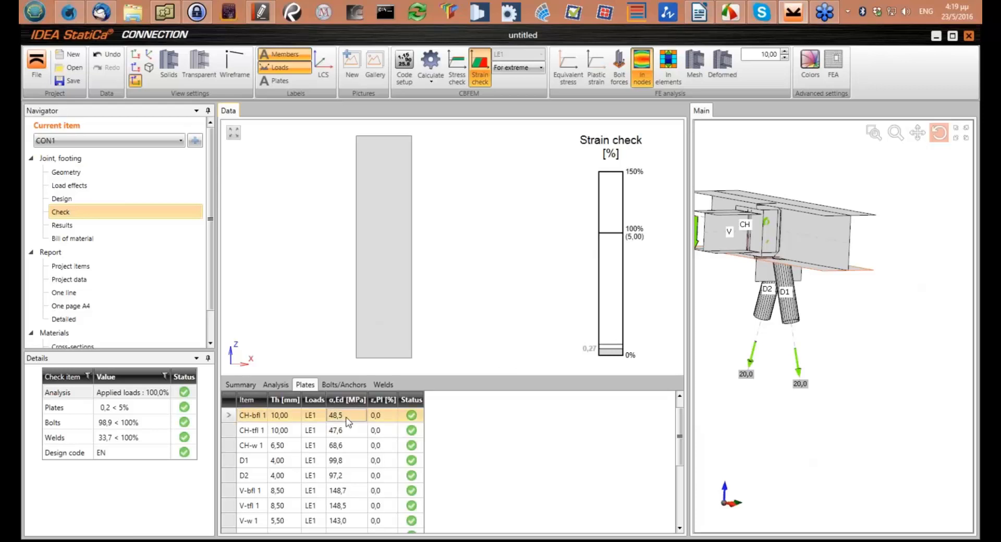
left_click(393, 420)
Display the equivalent stress and the plastic strain on the joint, then restore the strain check display
left_click(566, 78)
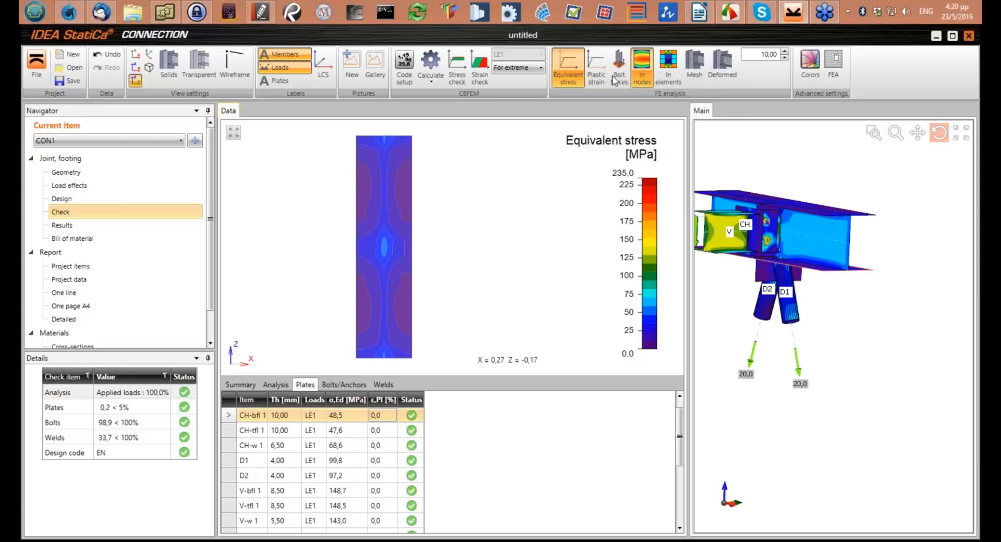
left_click(596, 78)
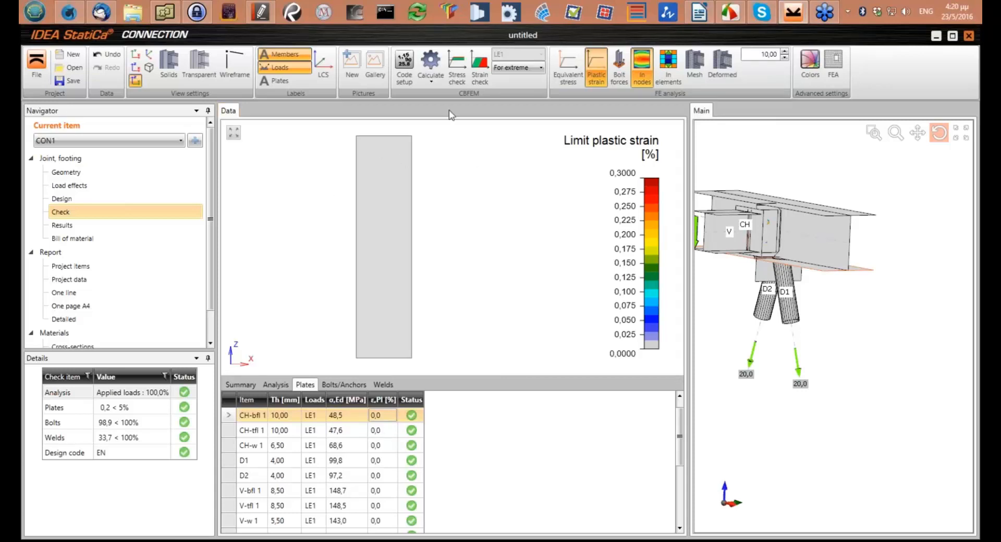
left_click(479, 79)
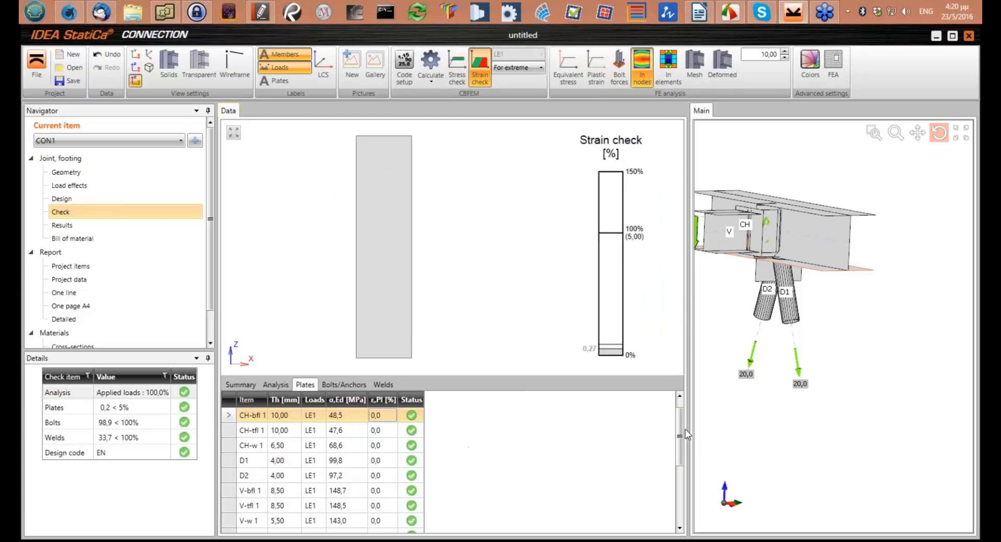
scroll(765, 272, "down", 3)
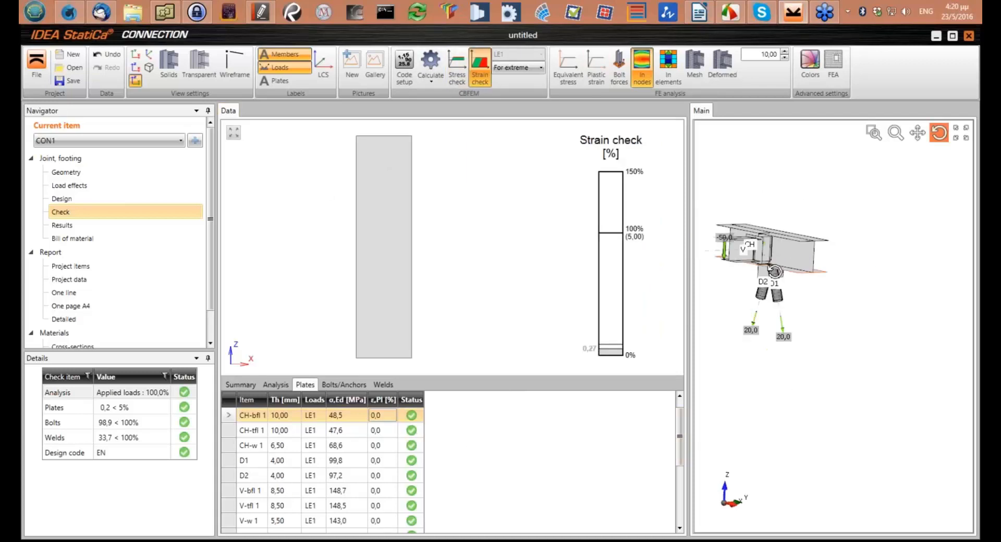
middle_click_drag(766, 269, 793, 301)
scroll(793, 302, "up", 4)
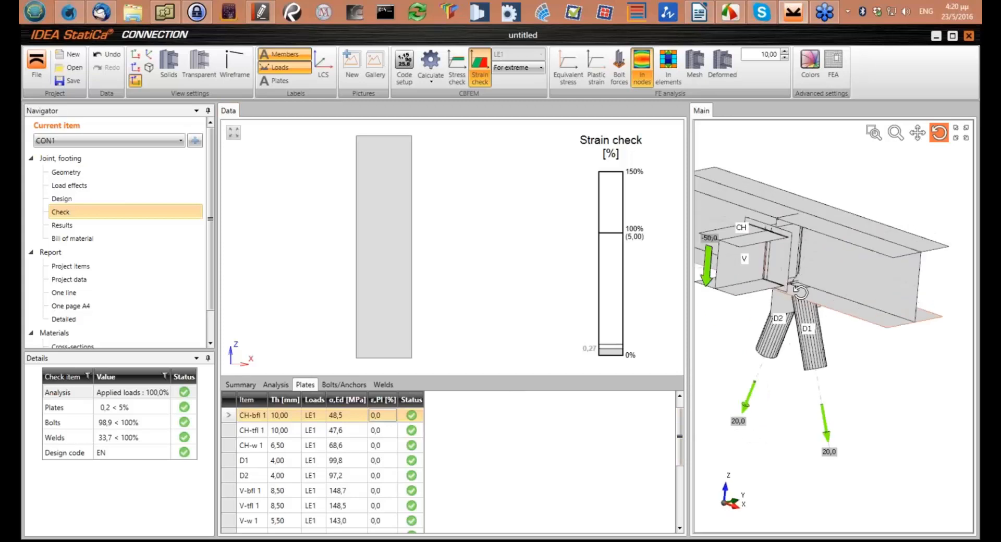
scroll(782, 323, "down", 4)
scroll(771, 345, "up", 2)
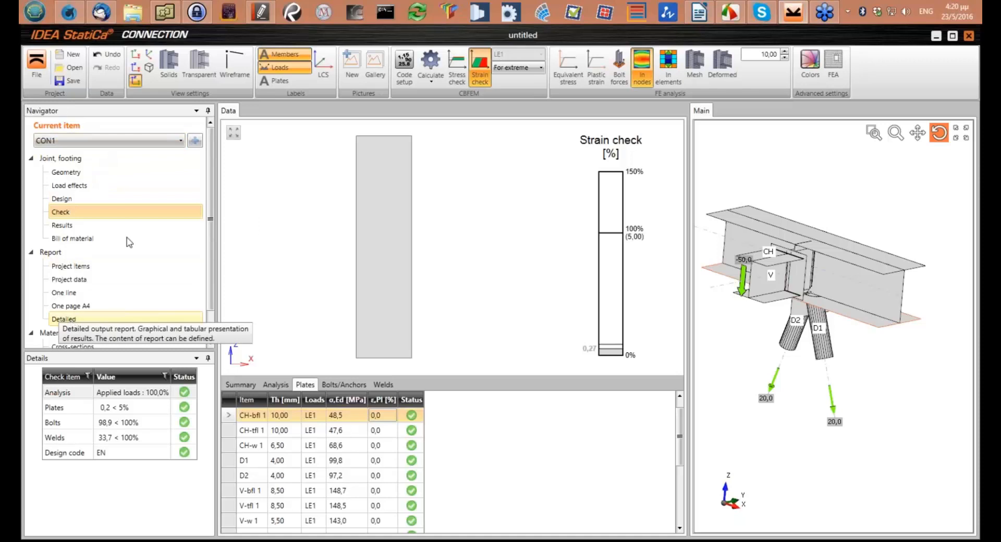
Generate the detailed report for CON1, widen its display and review it from the project data through the weld checks
left_click(79, 319)
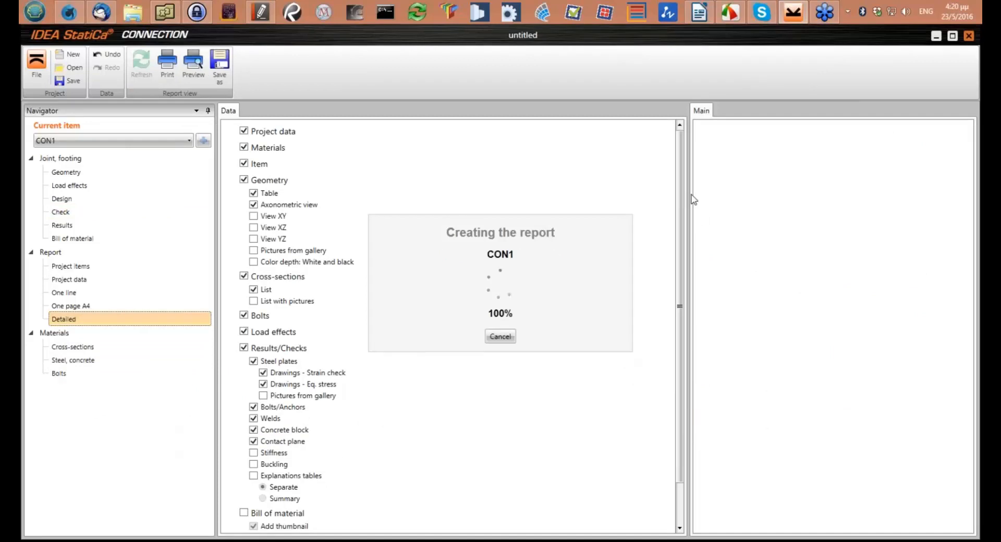
left_click_drag(689, 199, 490, 214)
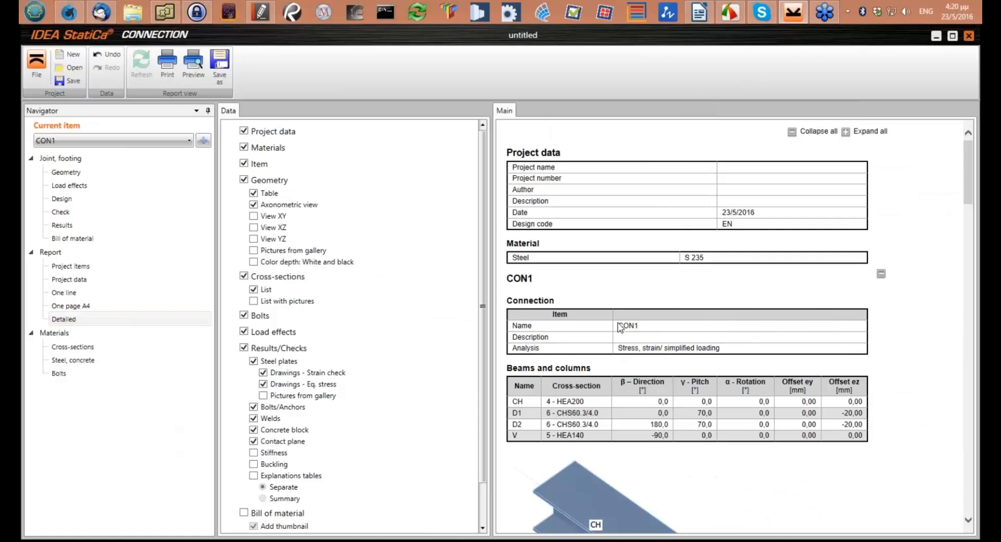
scroll(625, 317, "down", 3)
scroll(625, 318, "down", 5)
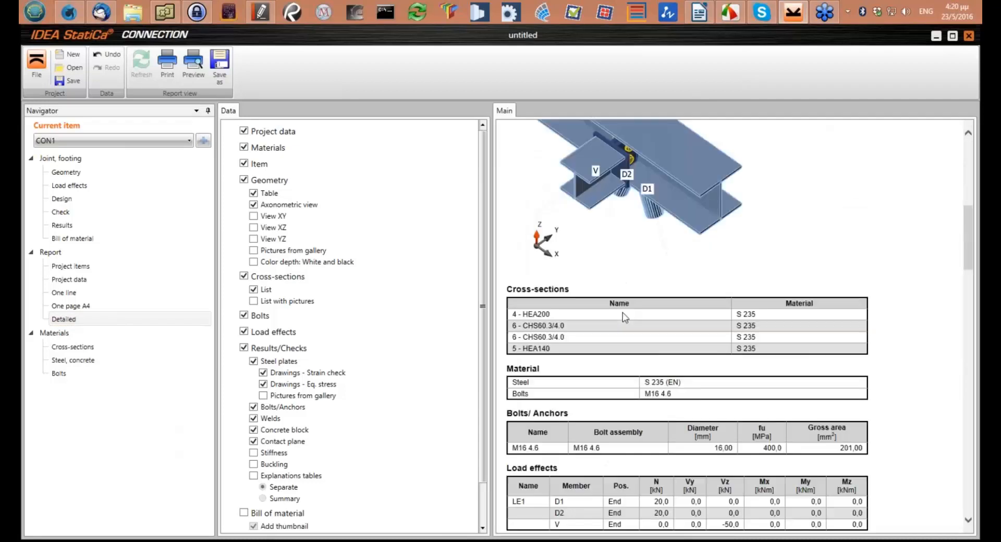
scroll(622, 312, "down", 3)
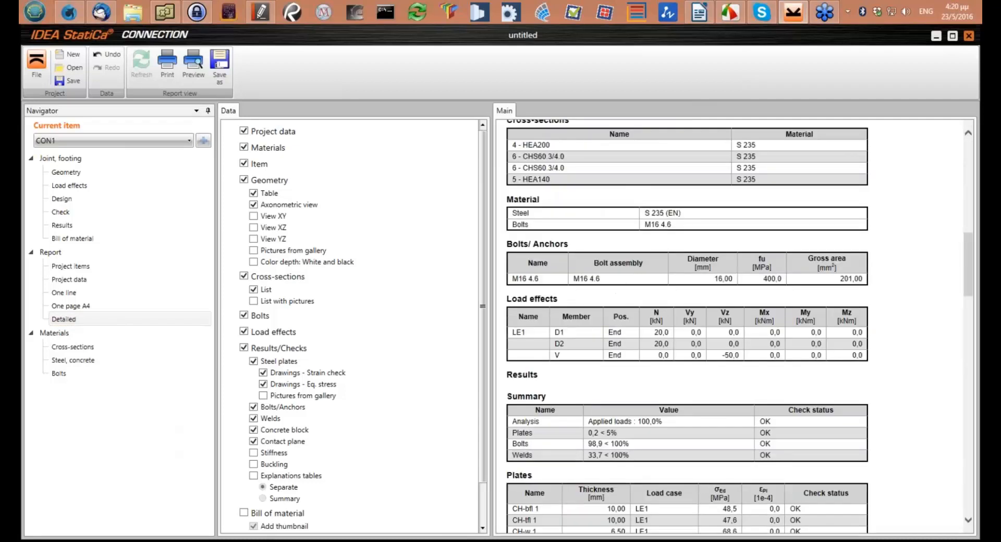
scroll(687, 327, "down", 6)
scroll(628, 317, "down", 6)
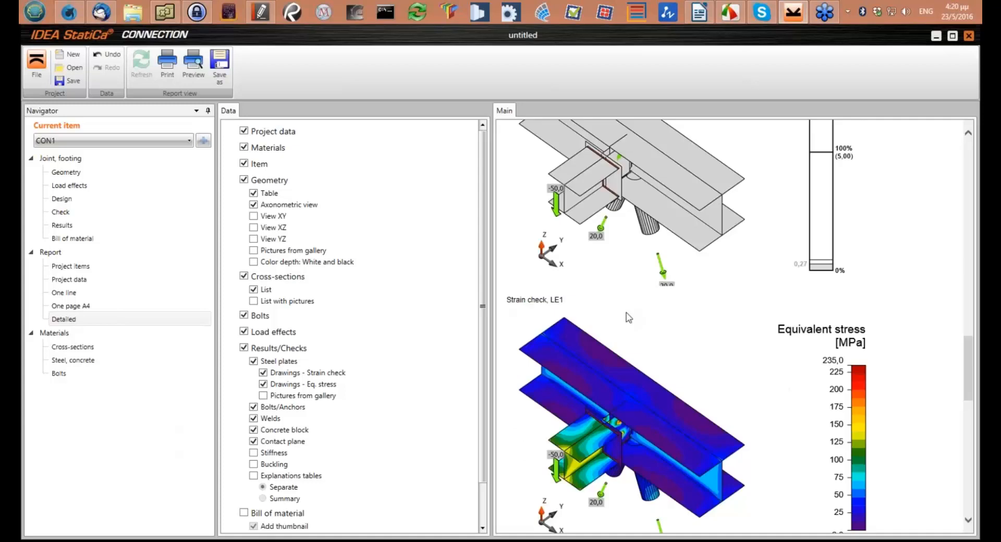
scroll(628, 316, "down", 10)
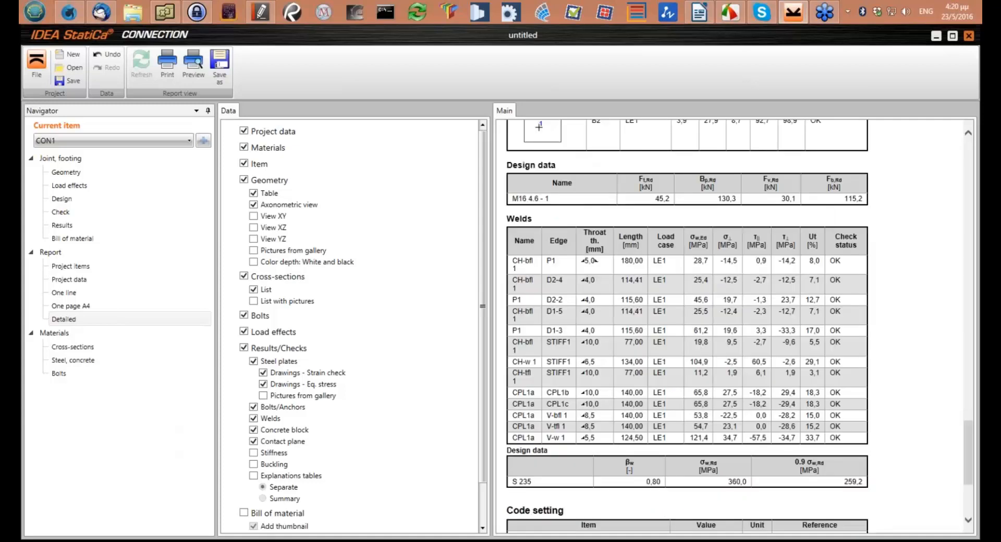
Include the bill of material with plate drawings in the detailed report and regenerate it
scroll(596, 260, "up", 10)
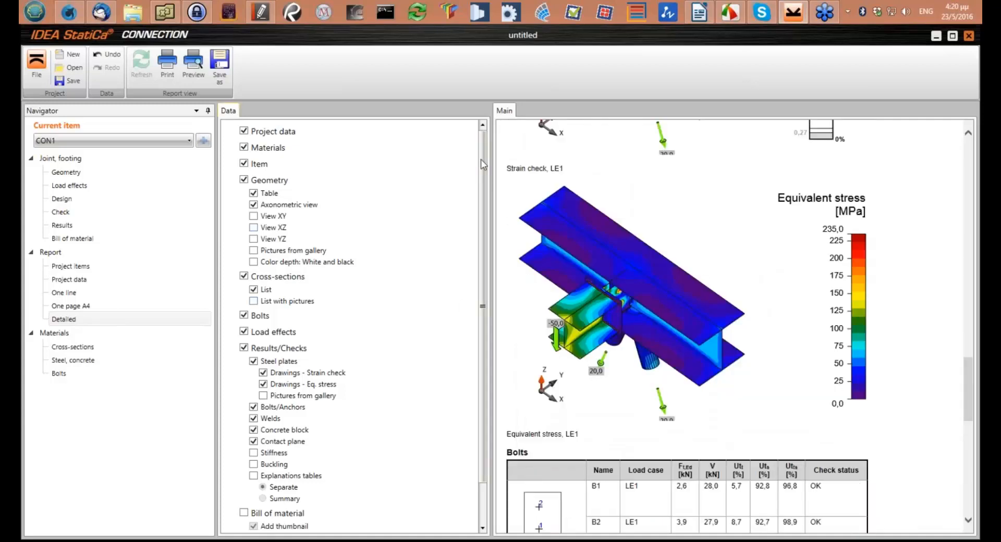
mouse_move(482, 162)
left_mouse_down()
mouse_move(474, 214)
mouse_move(468, 163)
left_mouse_up()
scroll(282, 350, "down", 2)
left_click(243, 466)
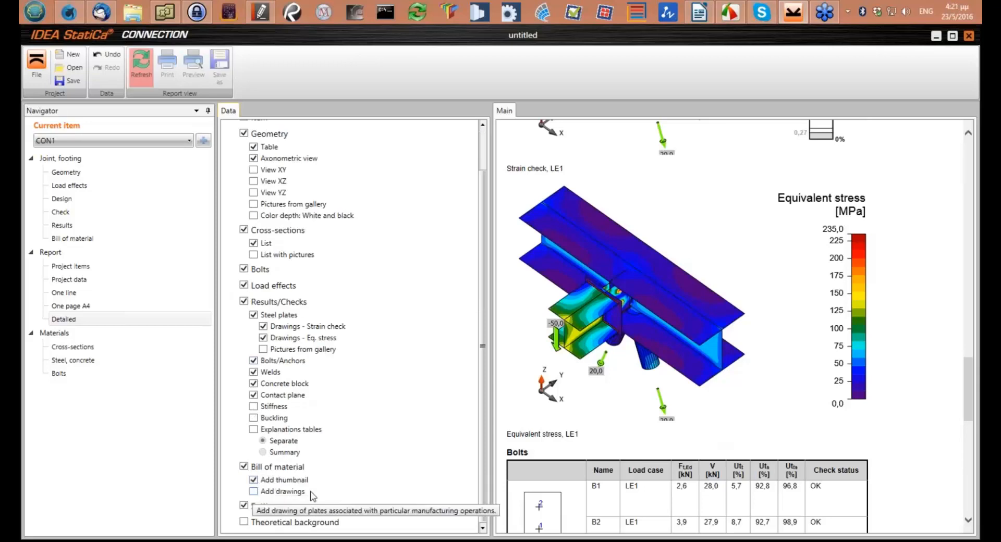
left_click(283, 489)
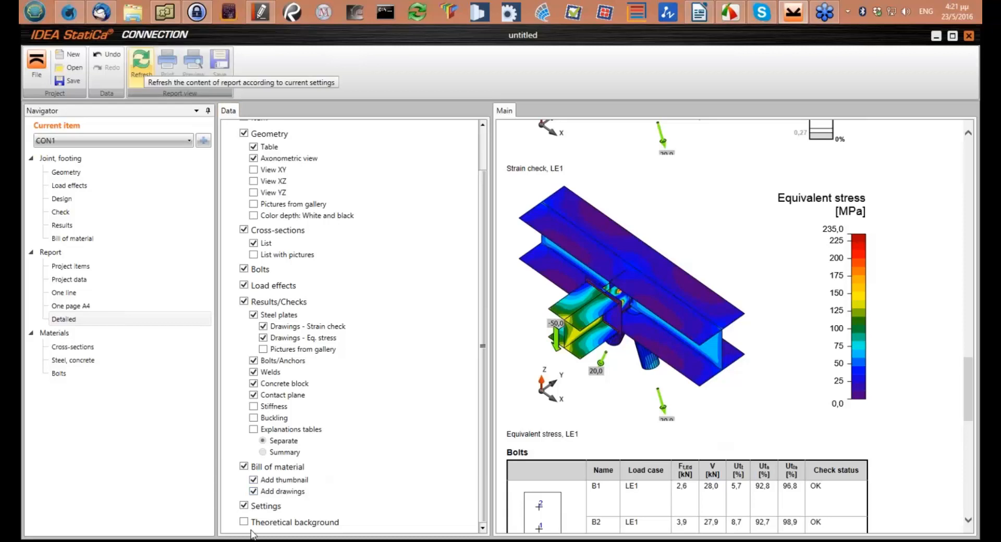
left_click(139, 77)
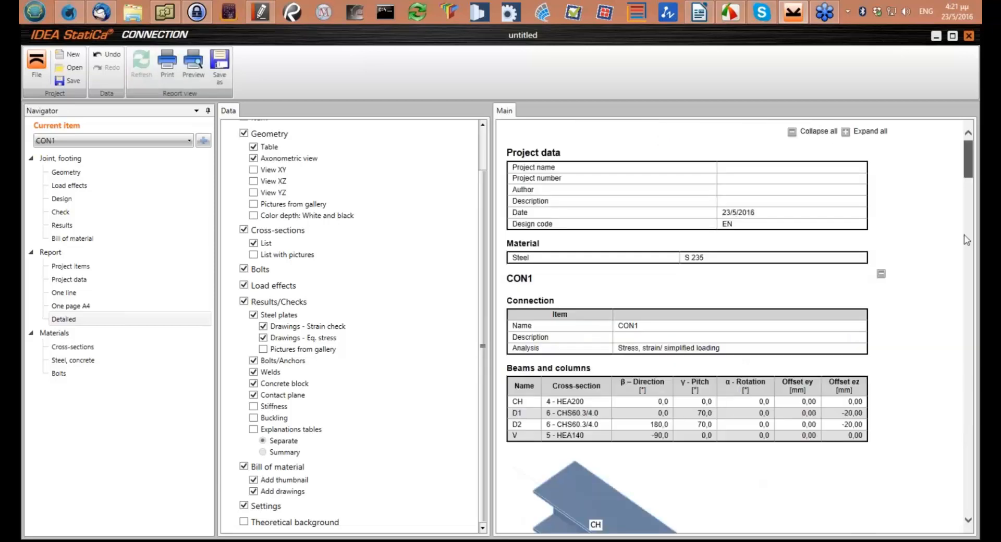
Review the regenerated report's manufacturing operations, weld list and the dimensioned drawings of plates P1, STIFF1 and CPL1
scroll(965, 238, "down", 10)
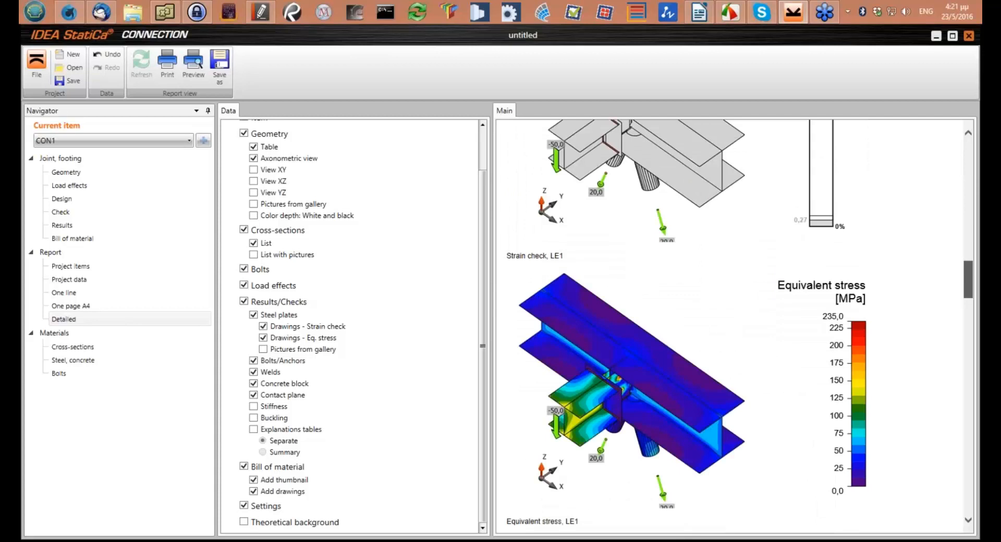
scroll(735, 326, "down", 10)
scroll(647, 198, "down", 3)
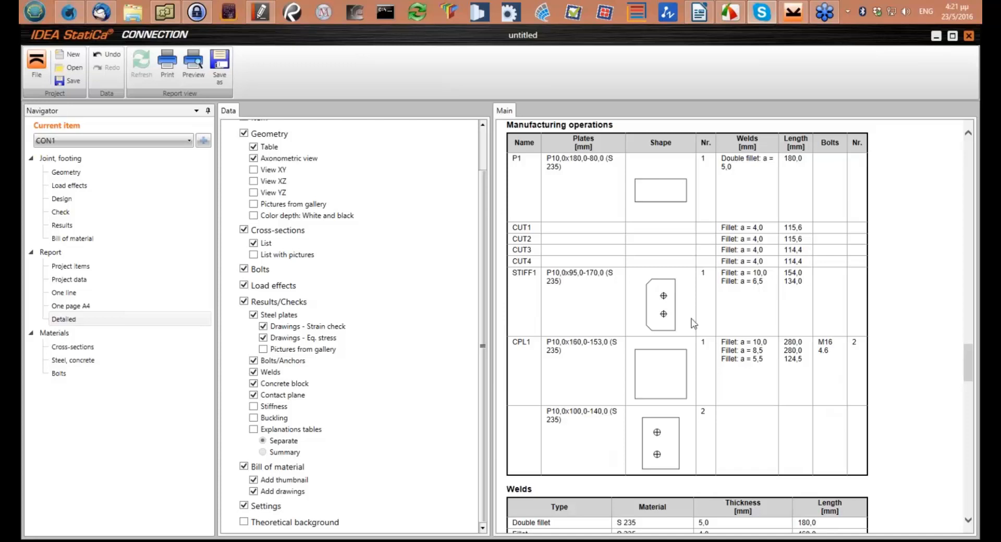
scroll(694, 323, "down", 2)
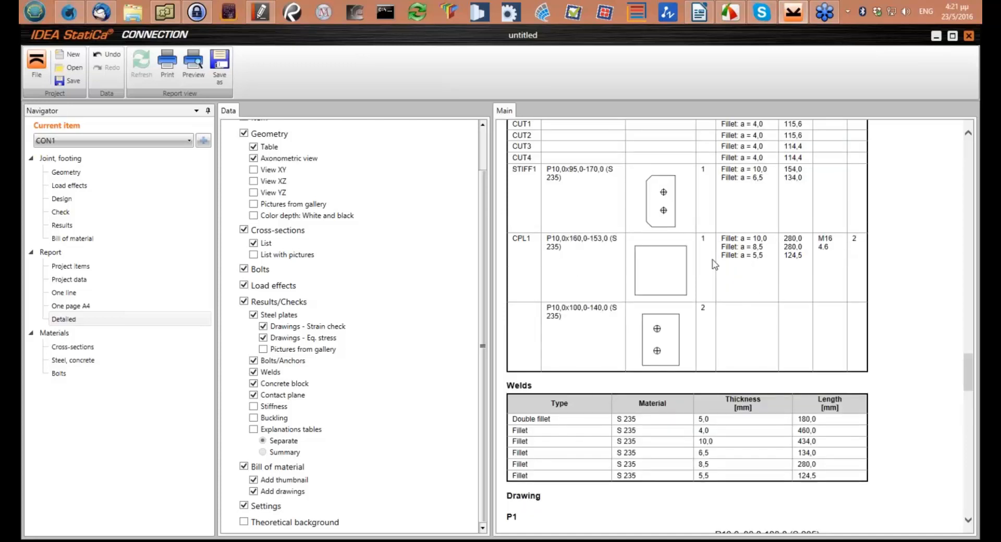
scroll(714, 264, "down", 6)
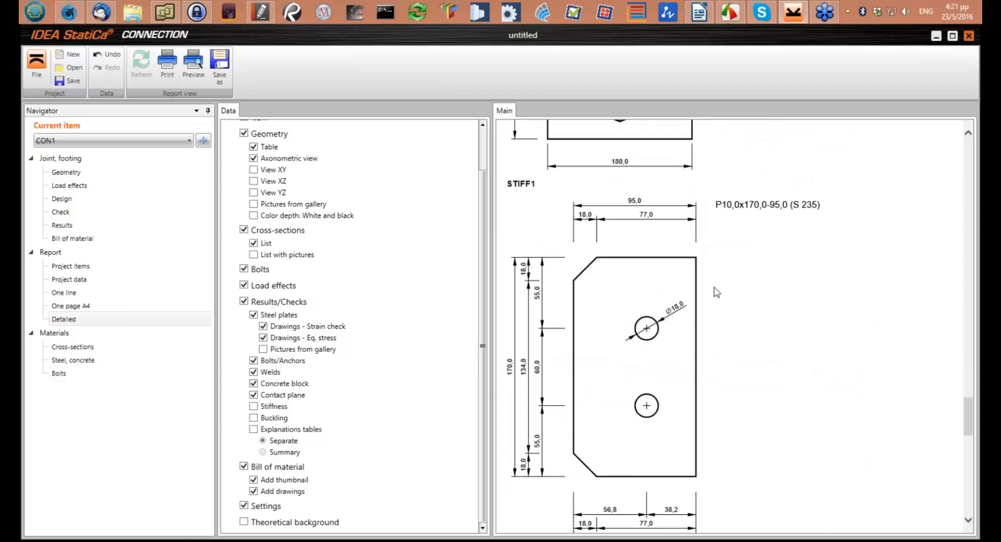
scroll(714, 291, "down", 4)
scroll(589, 271, "down", 5)
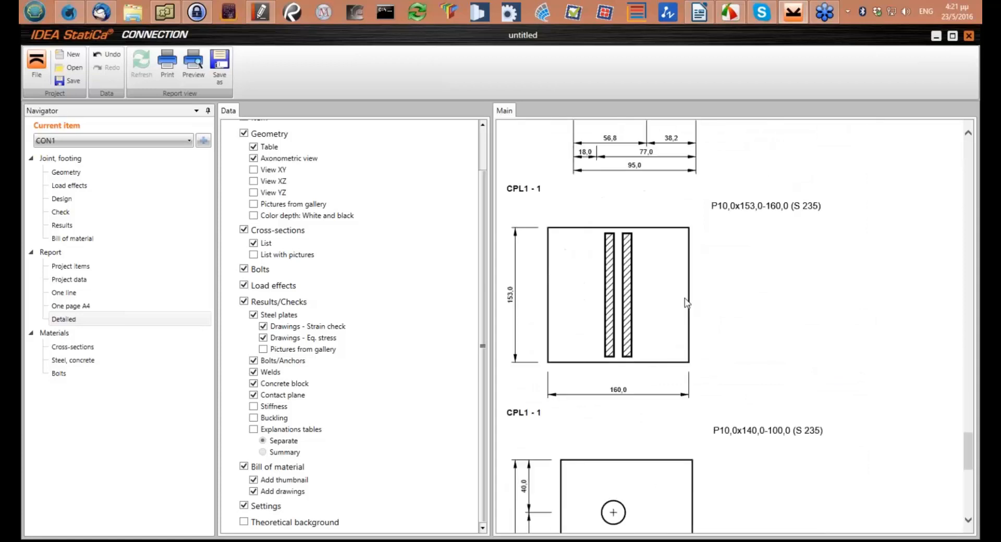
scroll(620, 302, "down", 2)
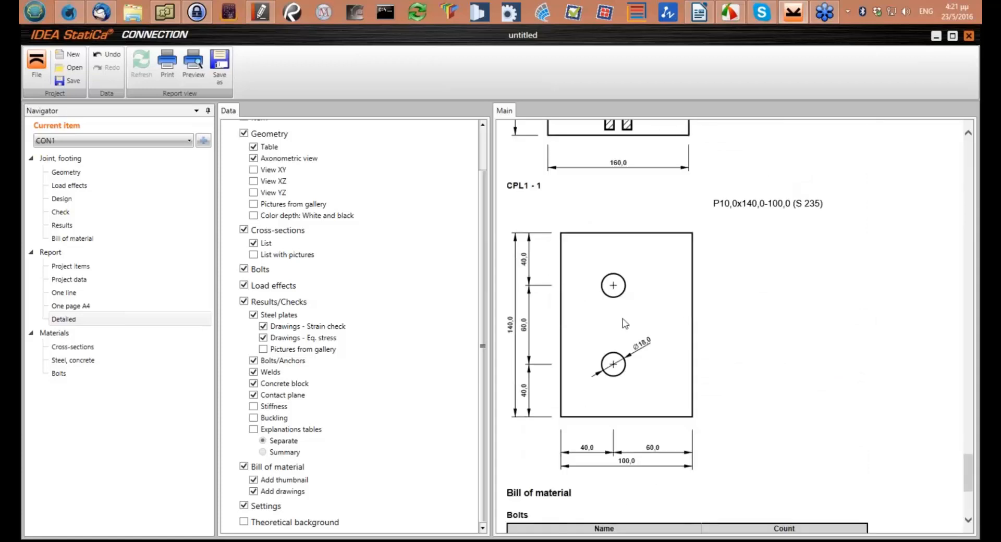
scroll(631, 307, "down", 1)
scroll(635, 292, "up", 2)
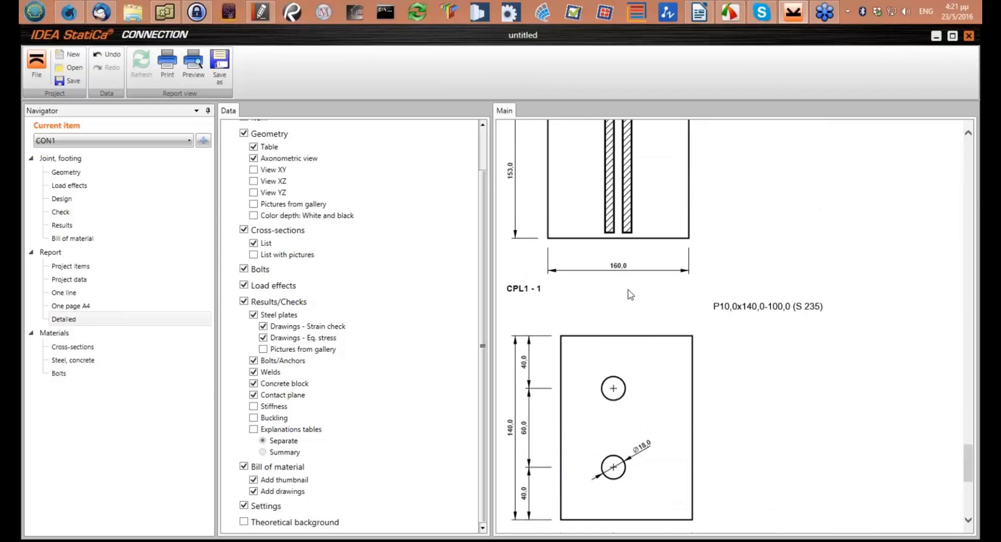
scroll(626, 289, "up", 4)
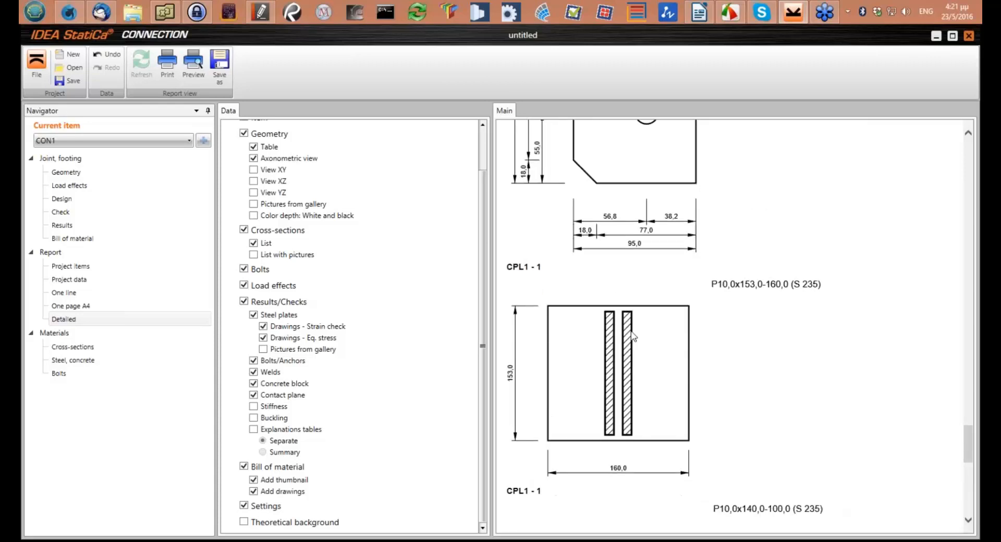
scroll(617, 292, "up", 3)
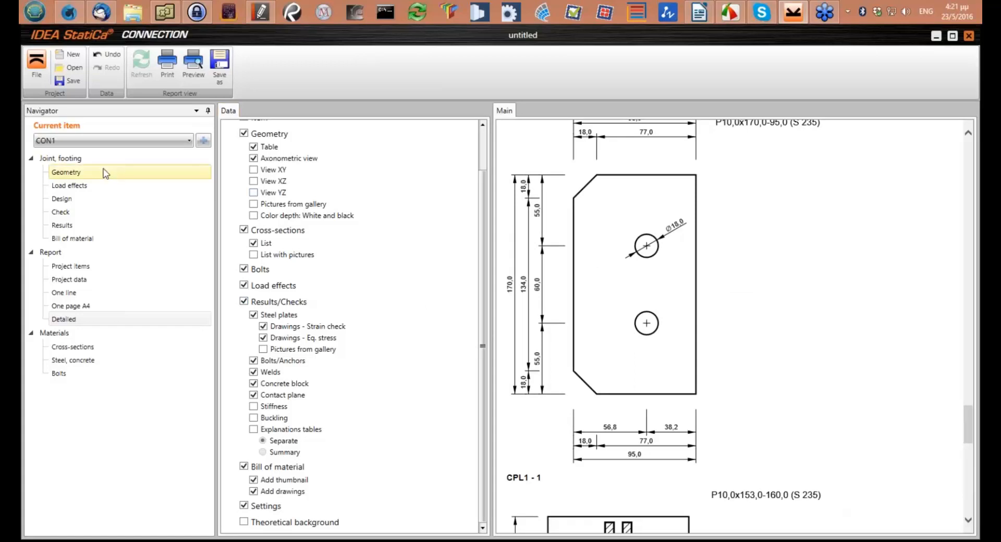
In the joint's geometry view, hide the member labels and save a rotated snapshot of the 3D scene to the gallery as Geometry
left_click(110, 175)
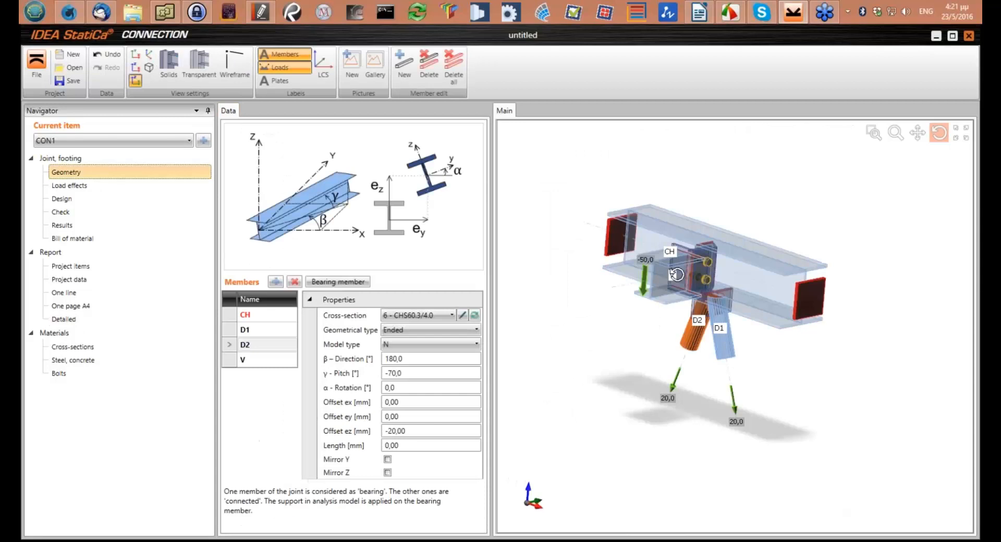
scroll(693, 328, "down", 5)
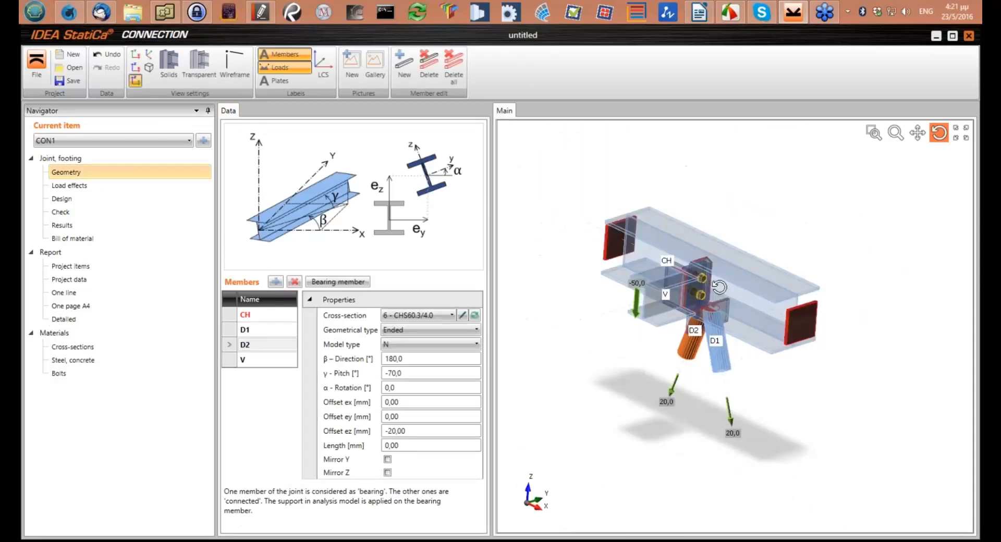
left_click_drag(686, 314, 682, 314)
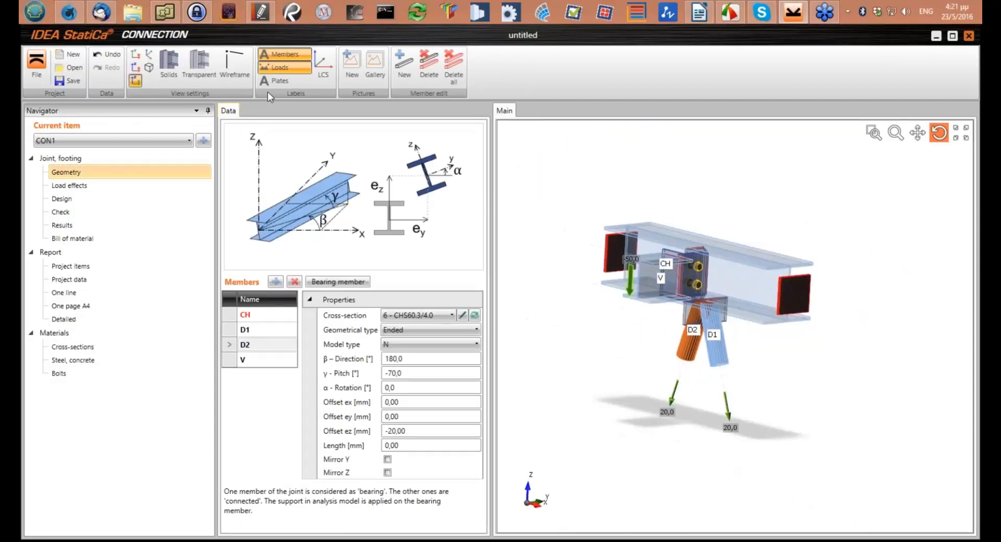
left_click(285, 54)
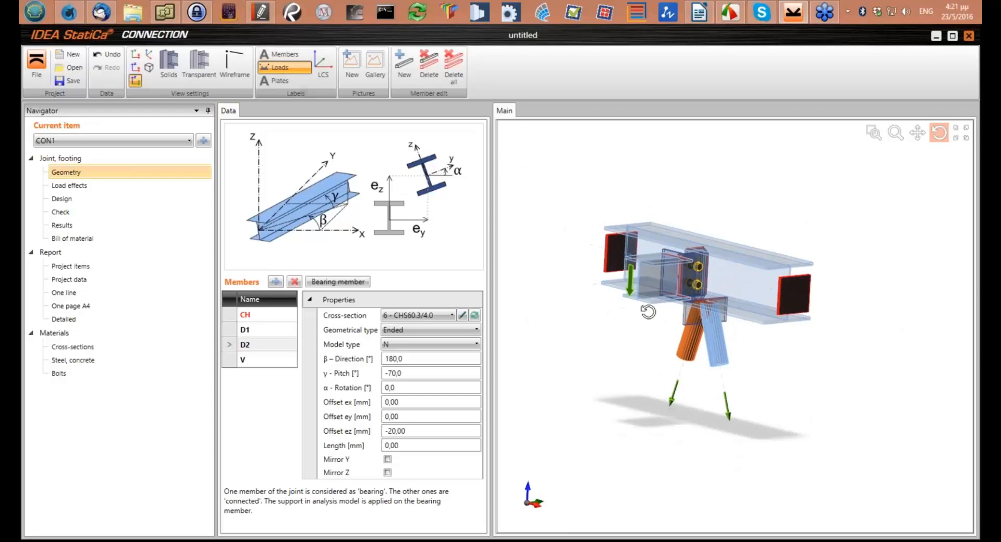
left_click_drag(648, 312, 549, 272)
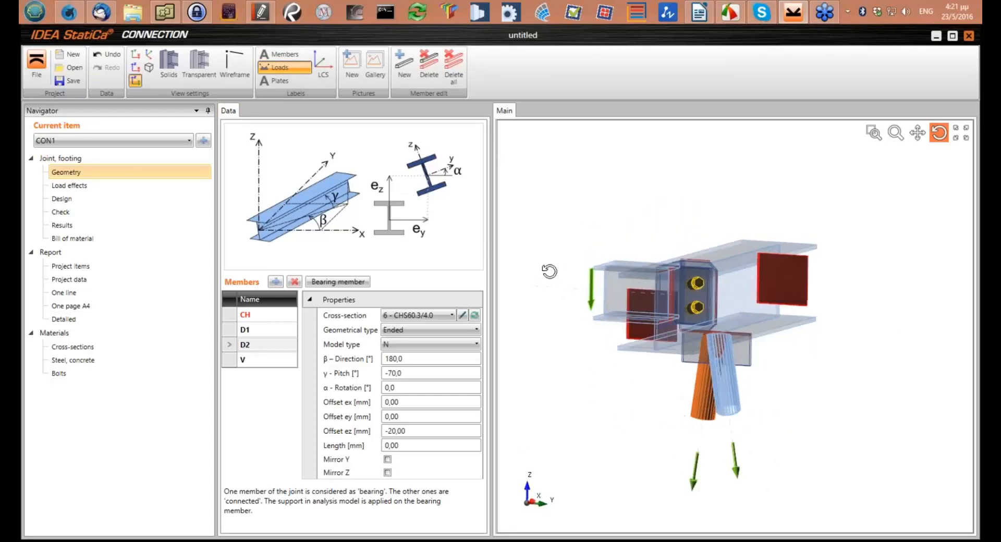
left_click(352, 68)
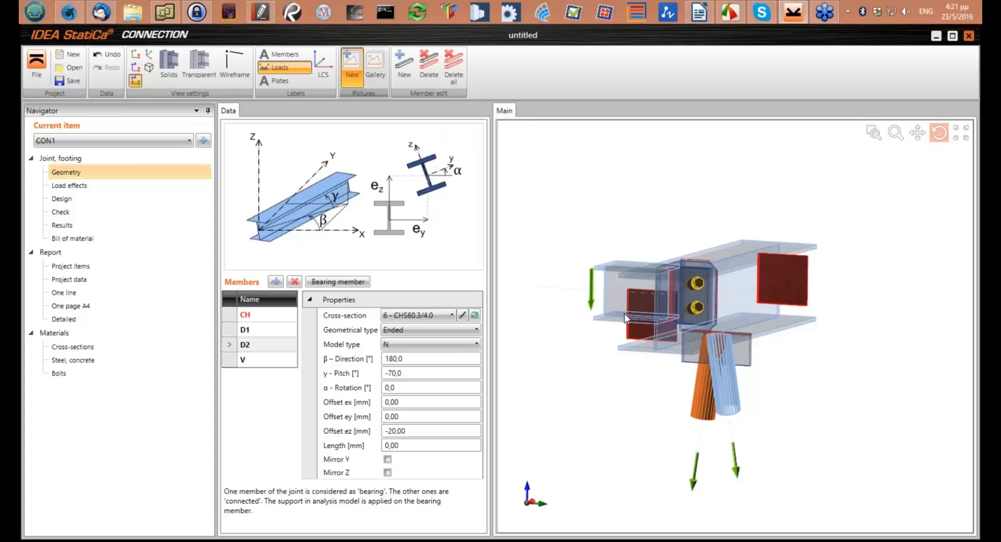
left_click_drag(464, 164, 569, 213)
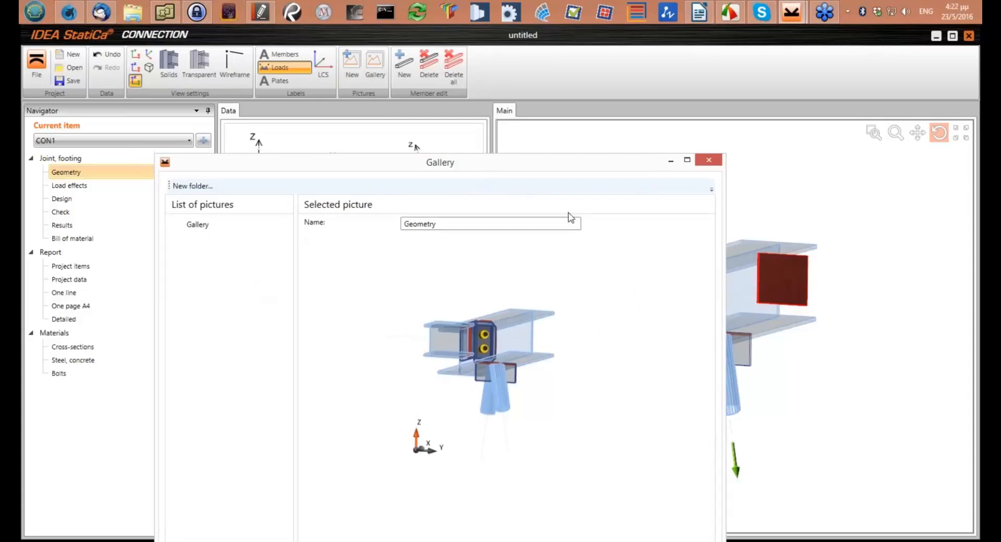
left_click(705, 479)
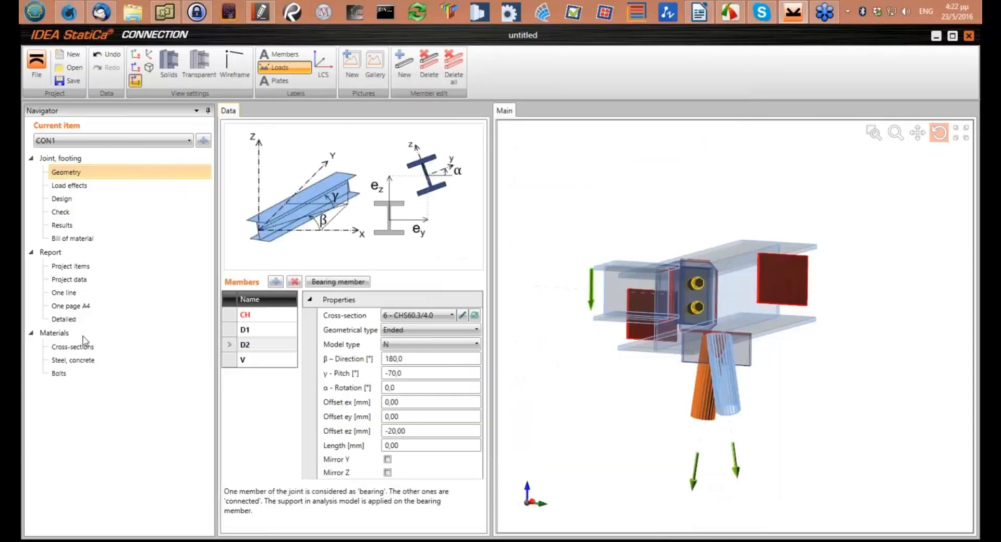
Include the gallery pictures in the detailed report's geometry section, regenerate the report and check the inserted picture
left_click(64, 319)
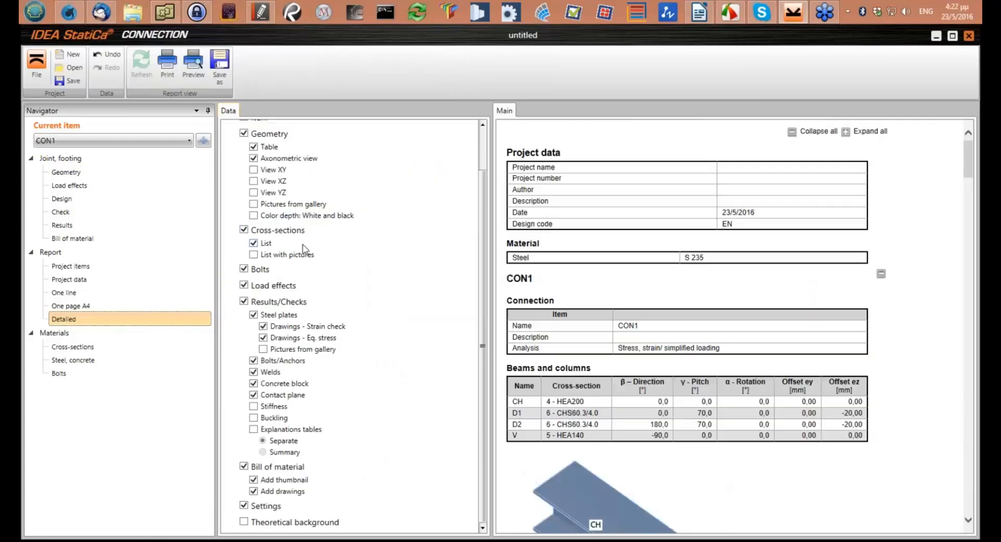
left_click(254, 204)
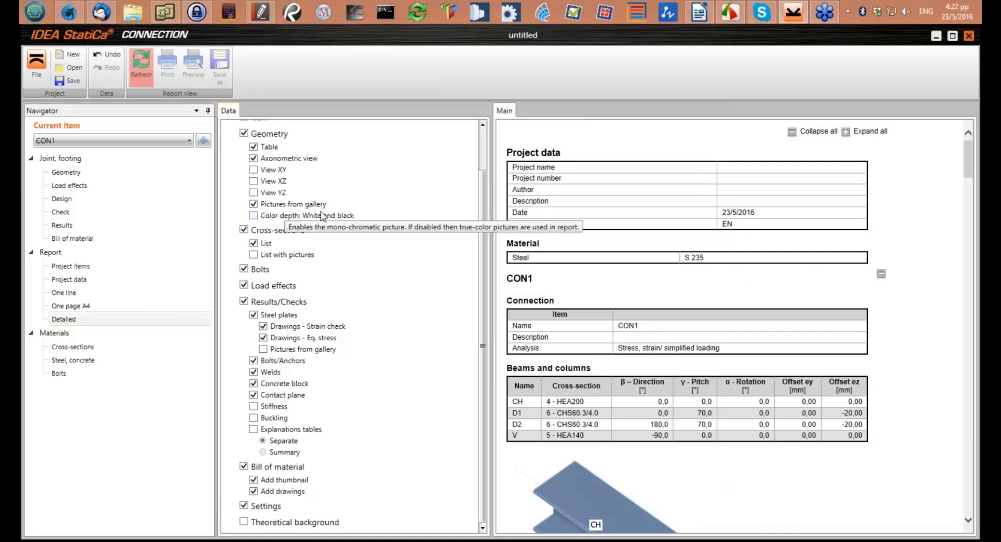
left_click(145, 68)
left_click(143, 69)
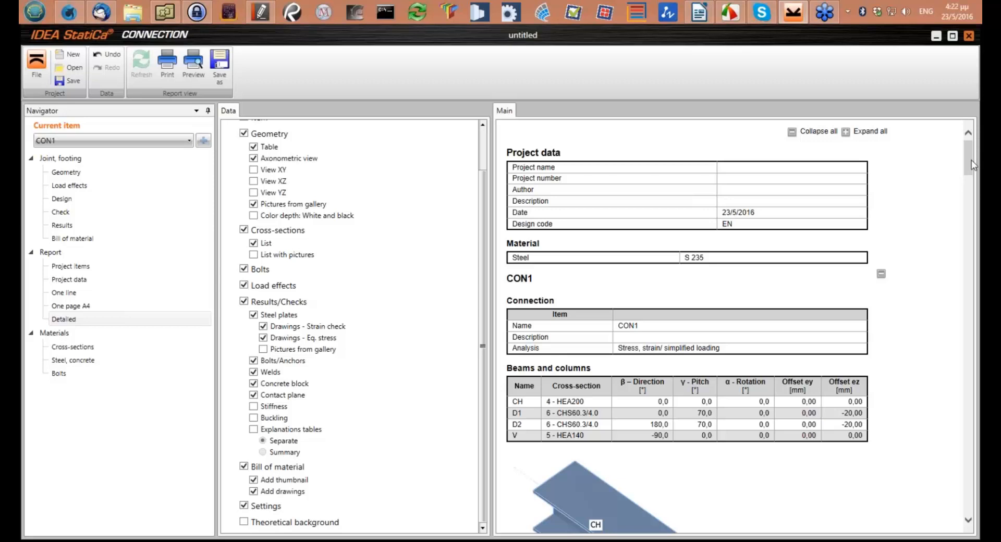
scroll(567, 216, "down", 10)
scroll(567, 216, "up", 1)
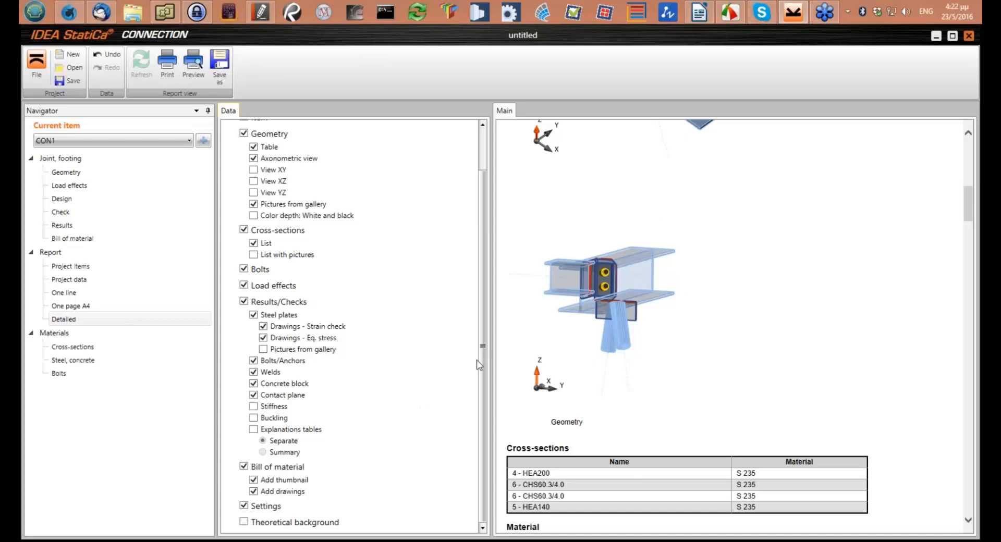
Add the theoretical background to the detailed report, regenerate it and highlight the bolt head diameter definition in its bolt formulas
left_click(244, 521)
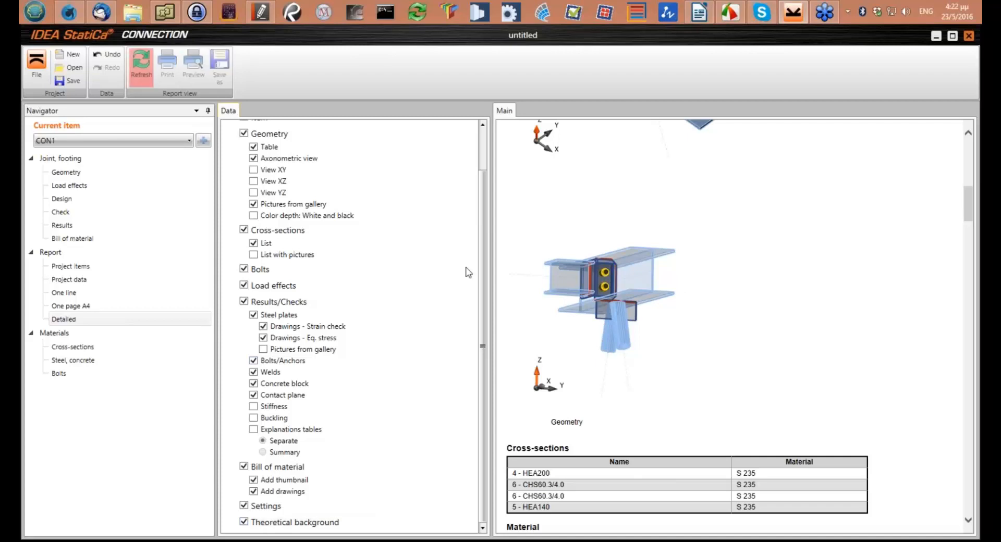
left_click(135, 63)
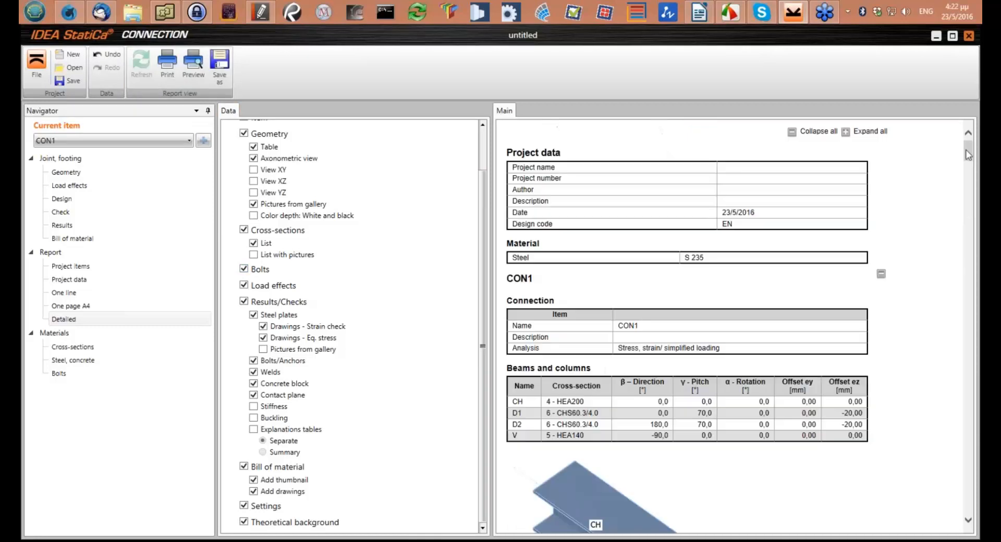
left_click_drag(967, 155, 980, 480)
left_click_drag(608, 397, 530, 397)
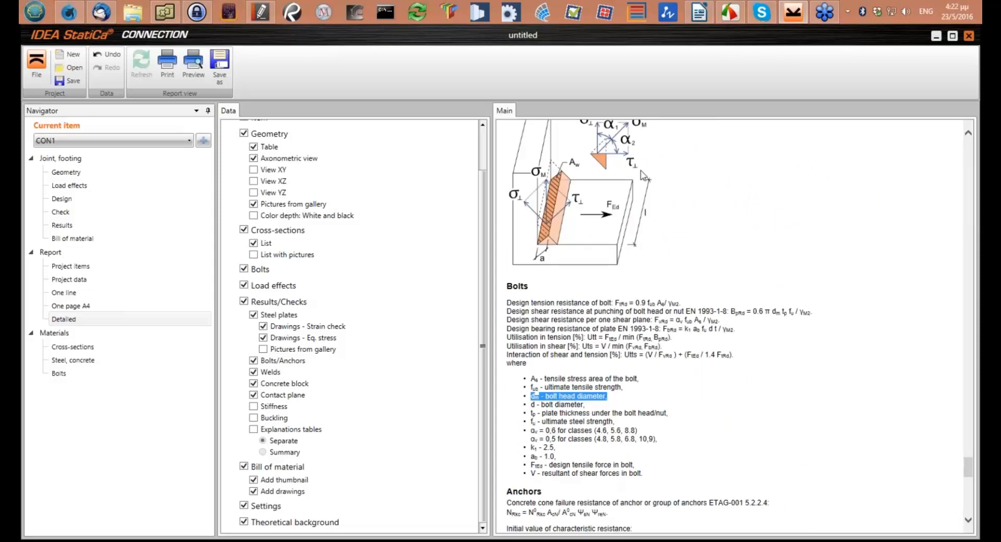